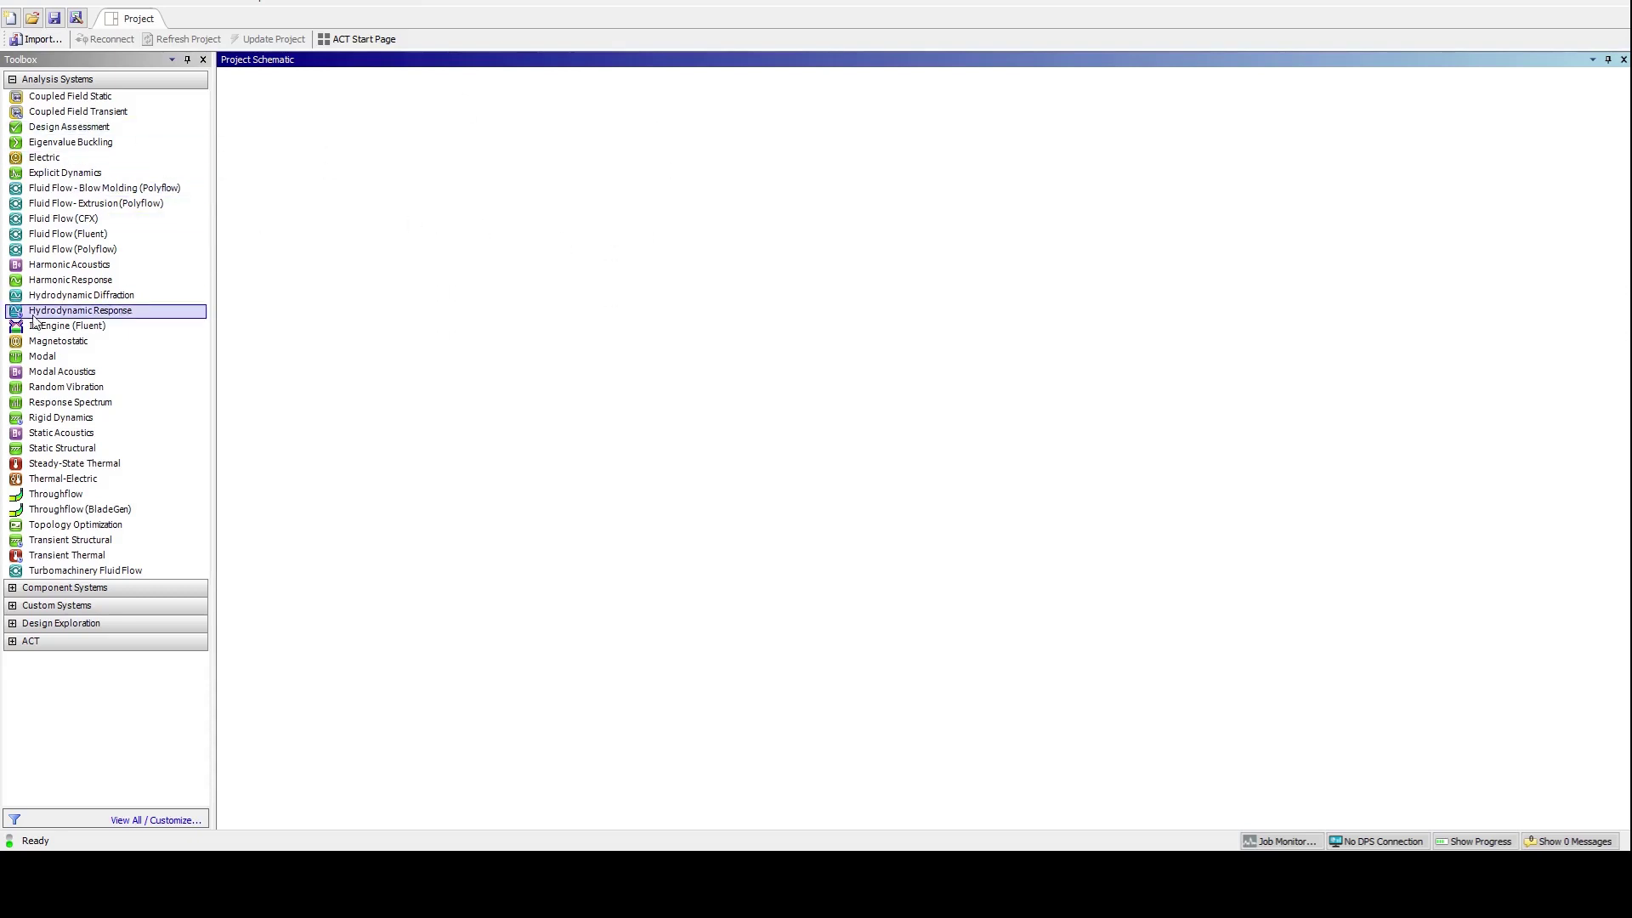
Step: Add a Fluid Flow (Fluent) system to the project and name it 'Fluent T 0'
double_click(71, 236)
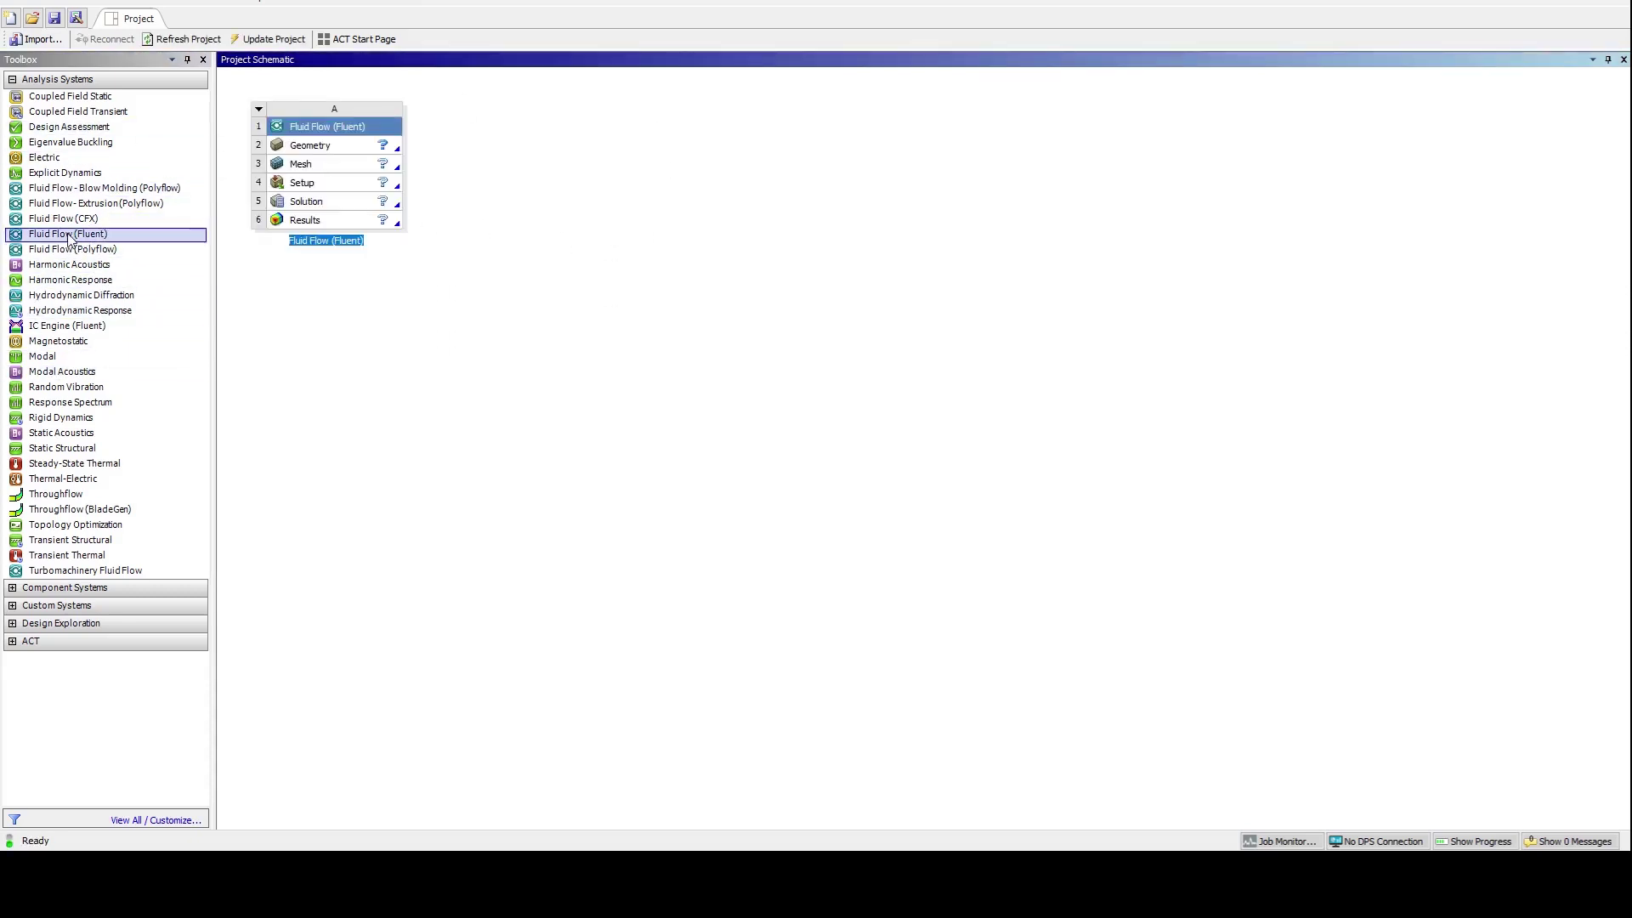
type("Fl")
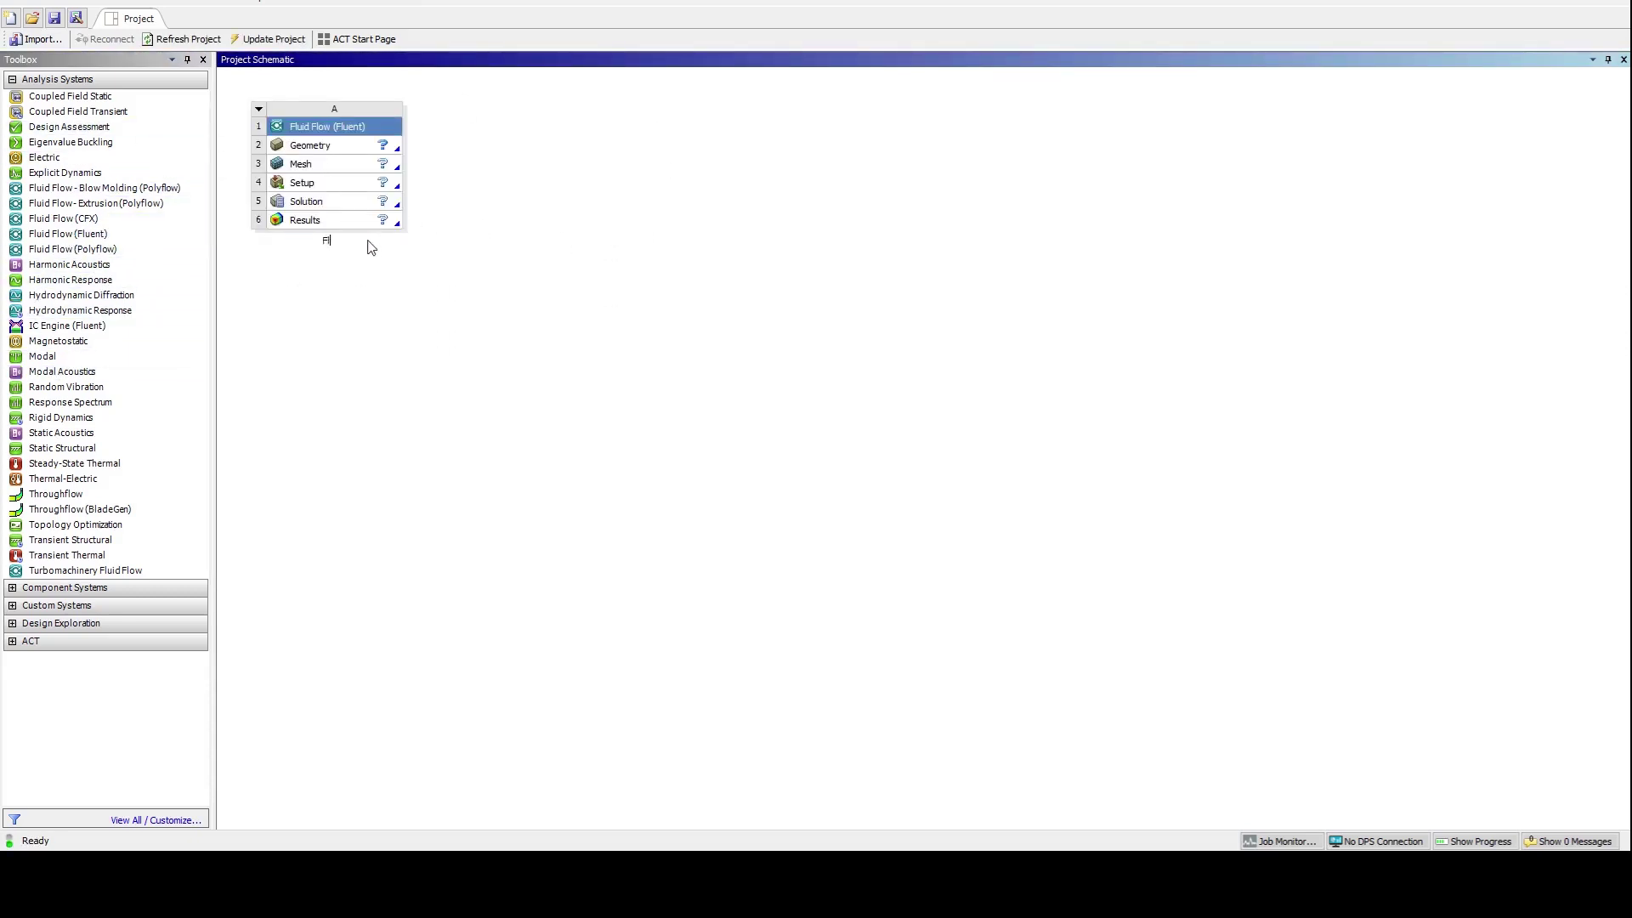
type("uent T 0")
key("Return")
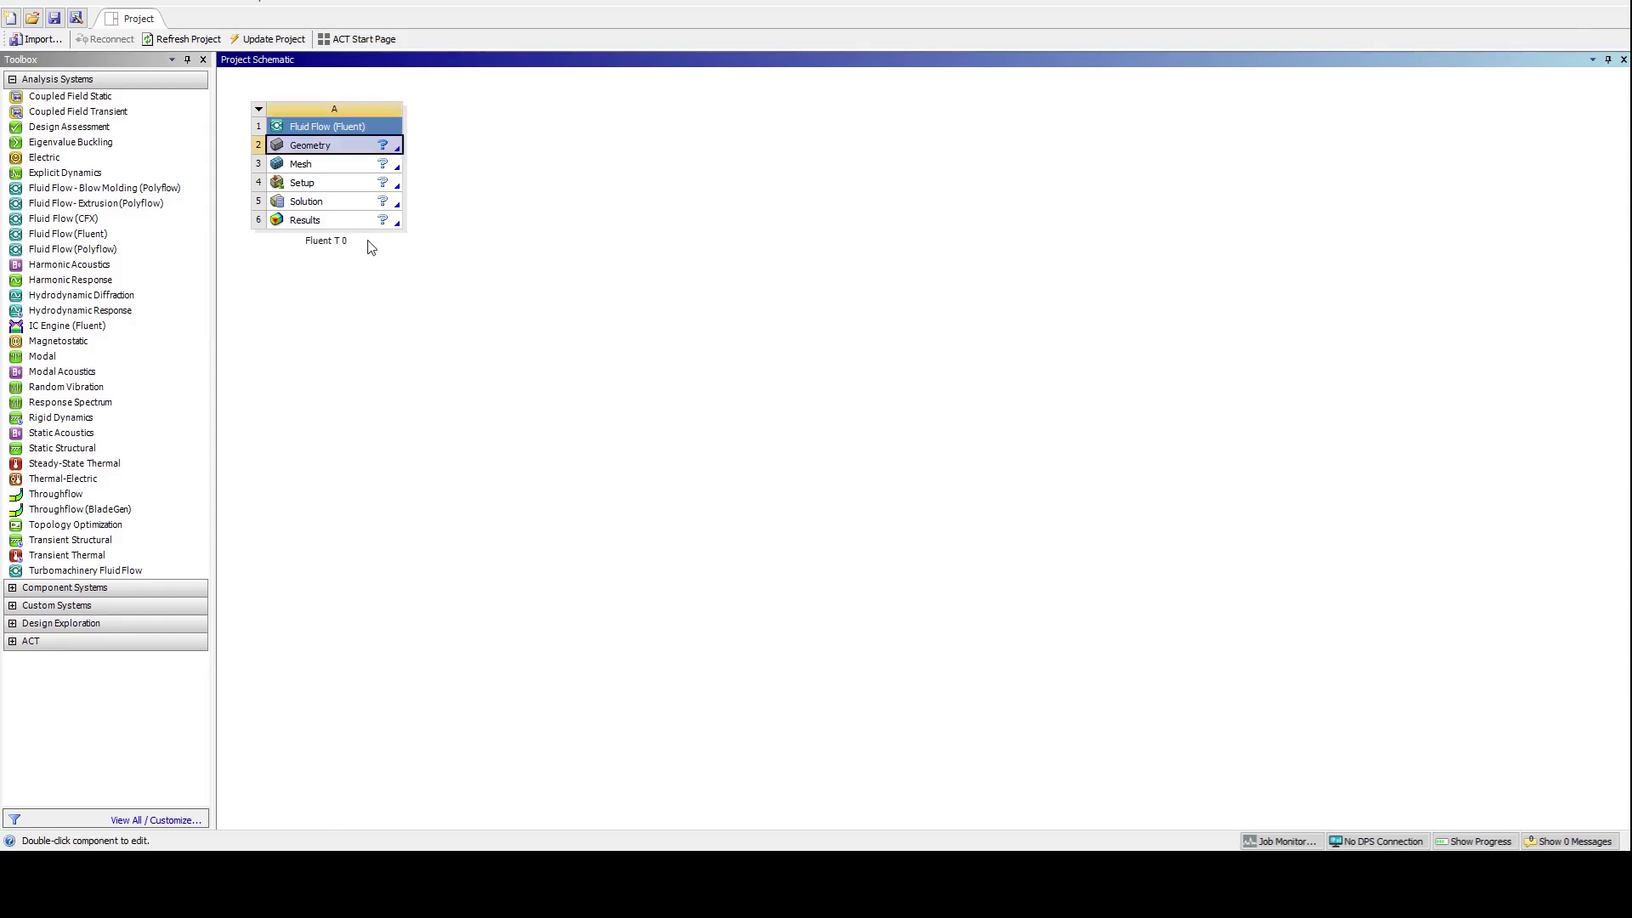
Step: Start a new DesignModeler geometry from the system's Geometry cell
right_click(330, 147)
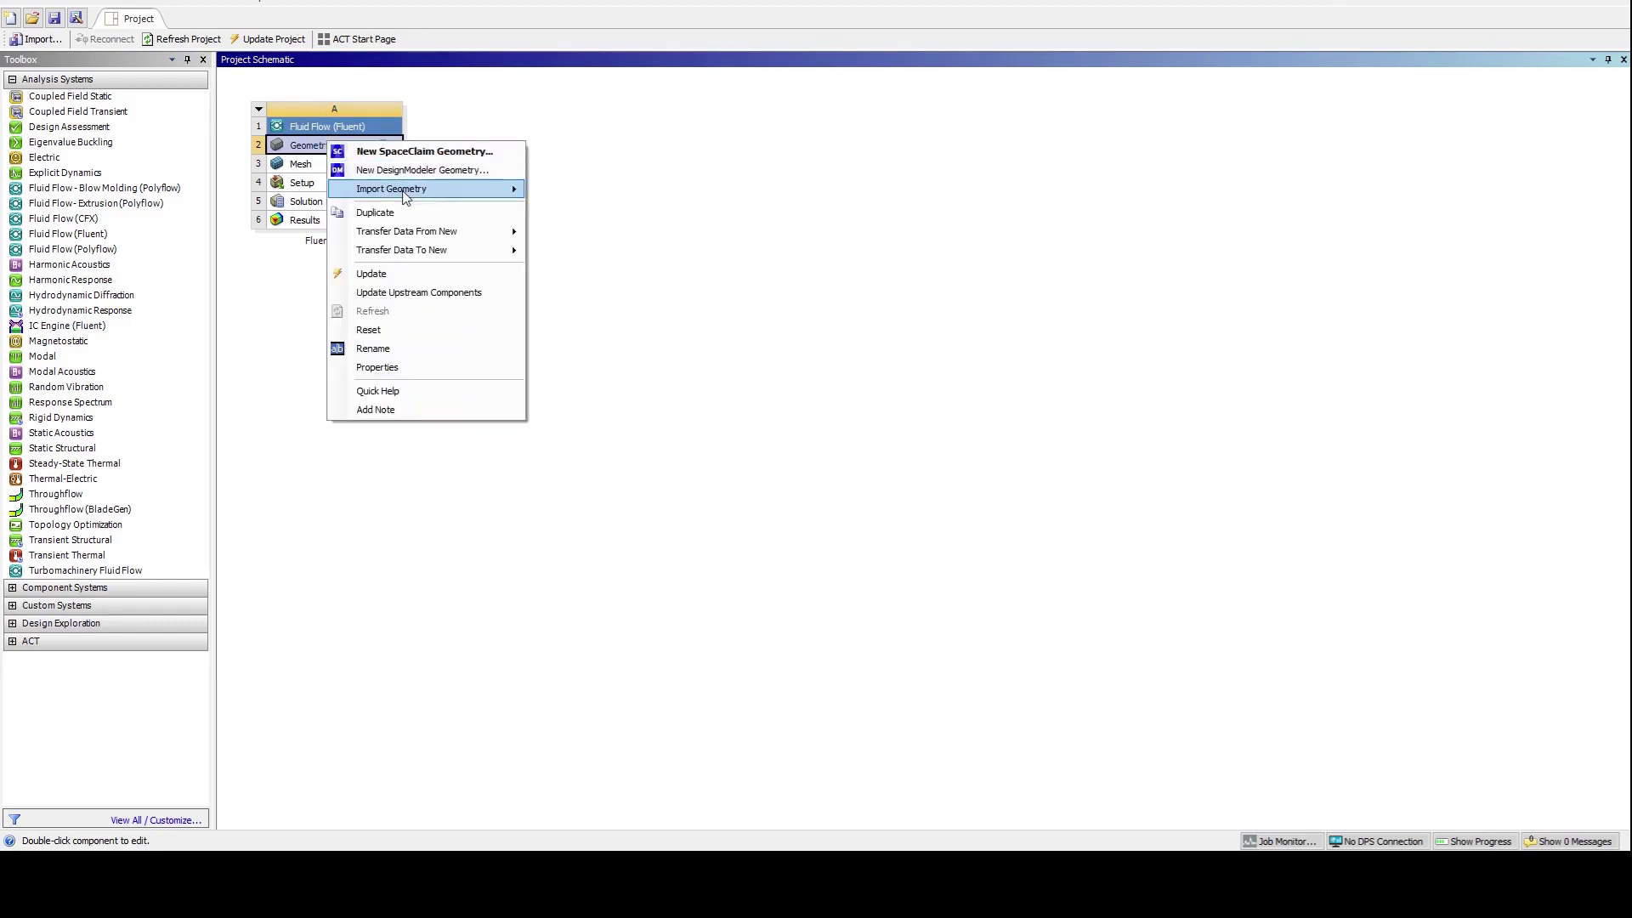
mouse_move(404, 198)
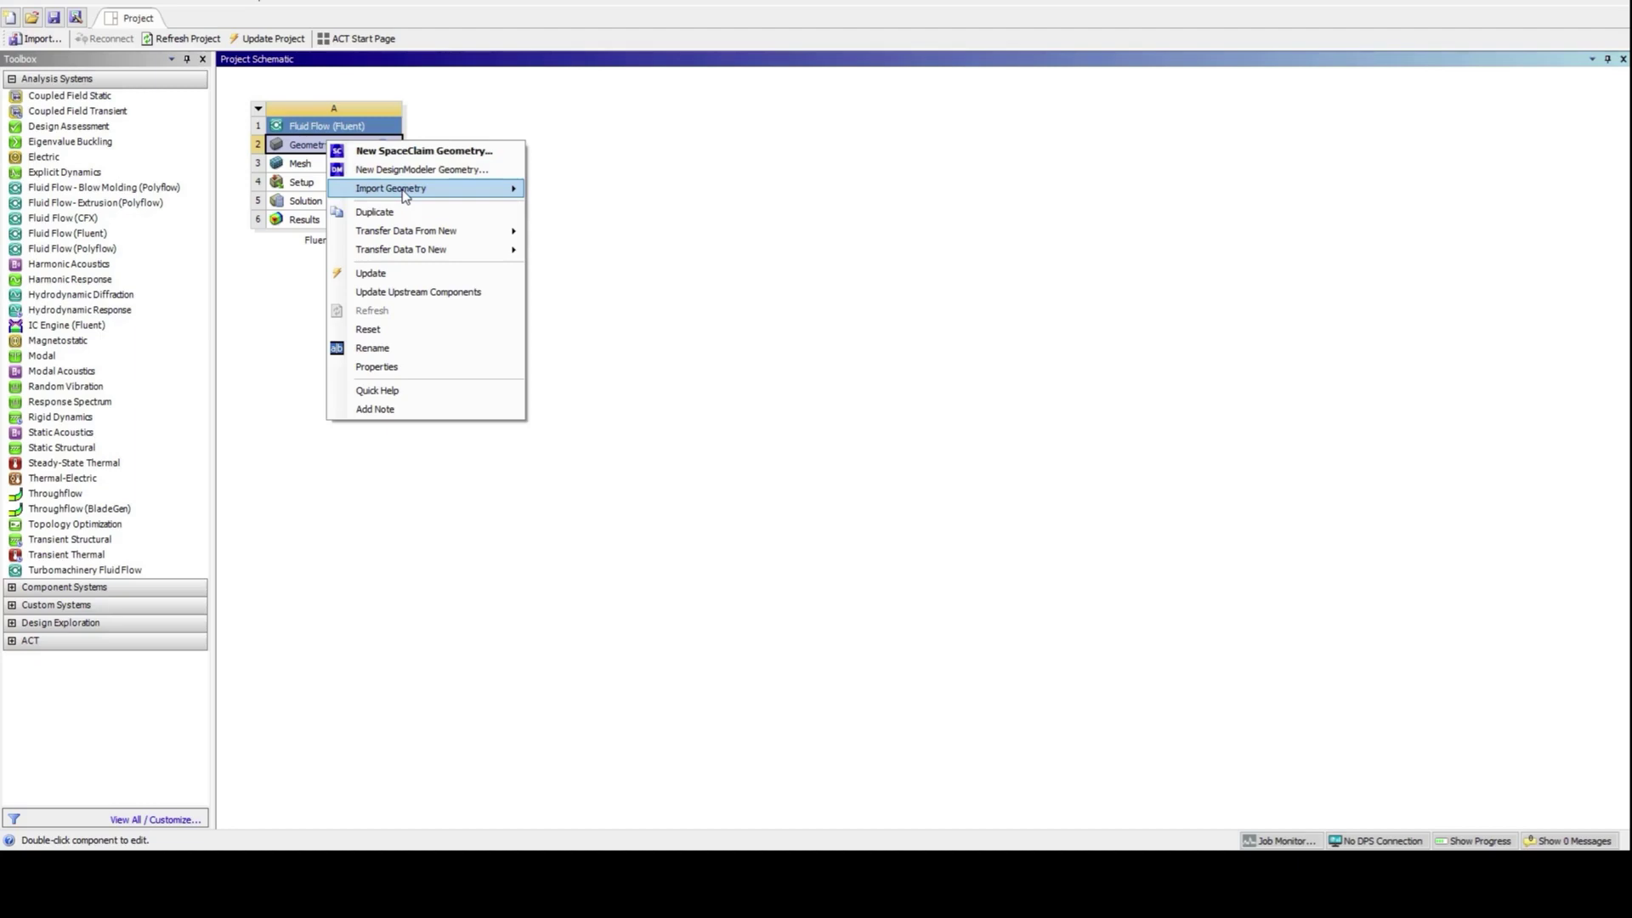
left_click(418, 170)
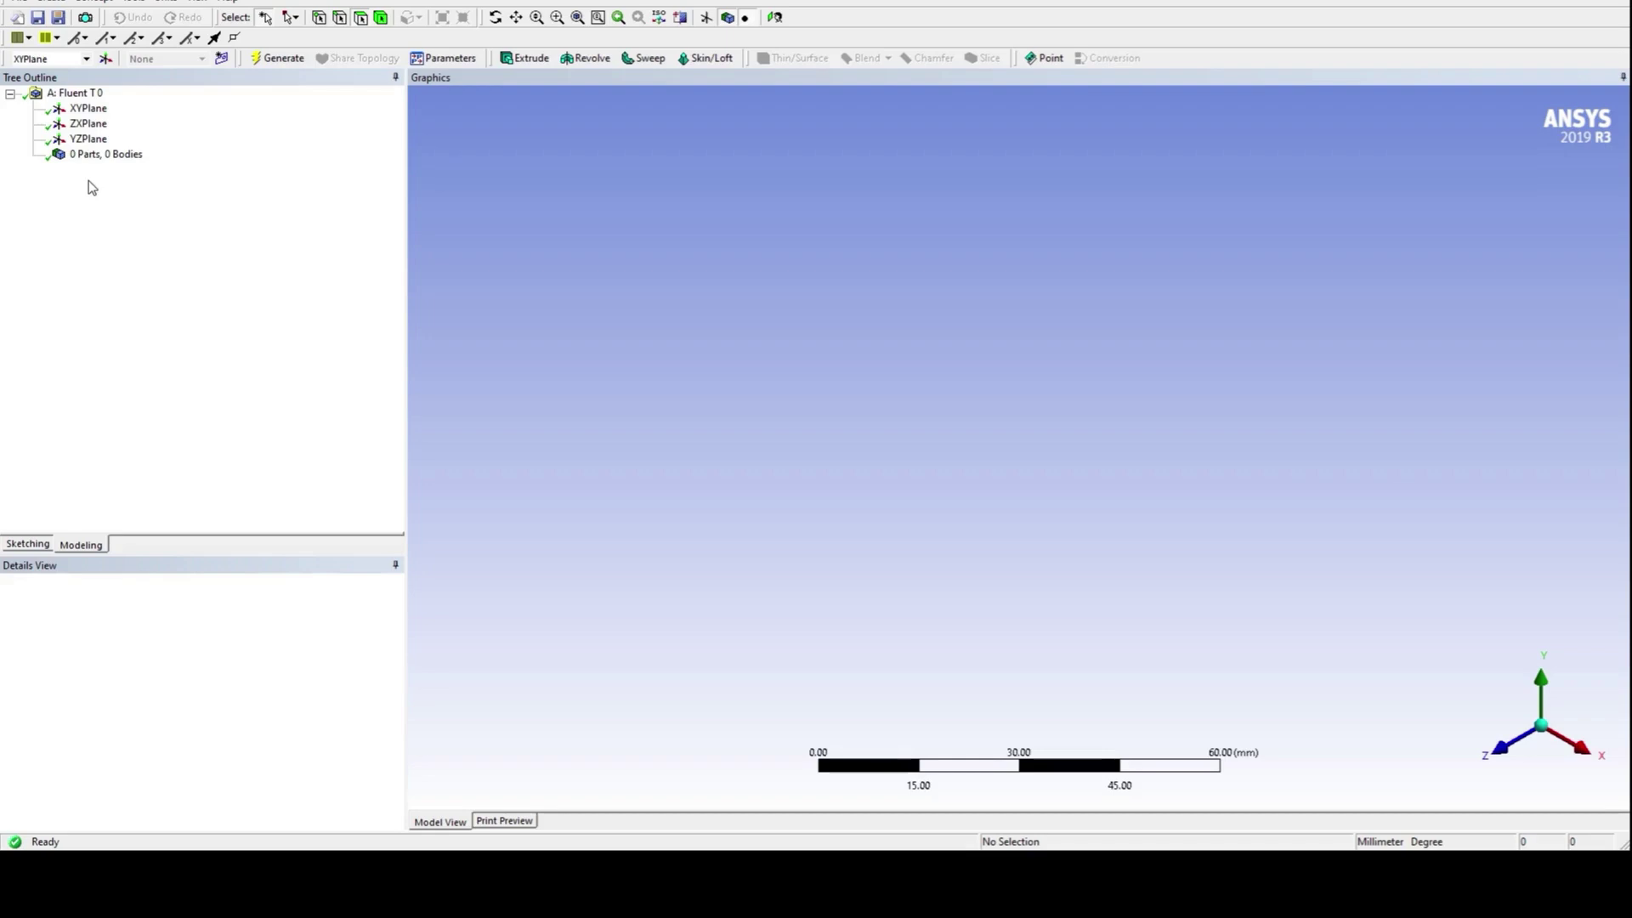
Step: Face the XYPlane head-on and create Sketch1 on it
left_click(82, 111)
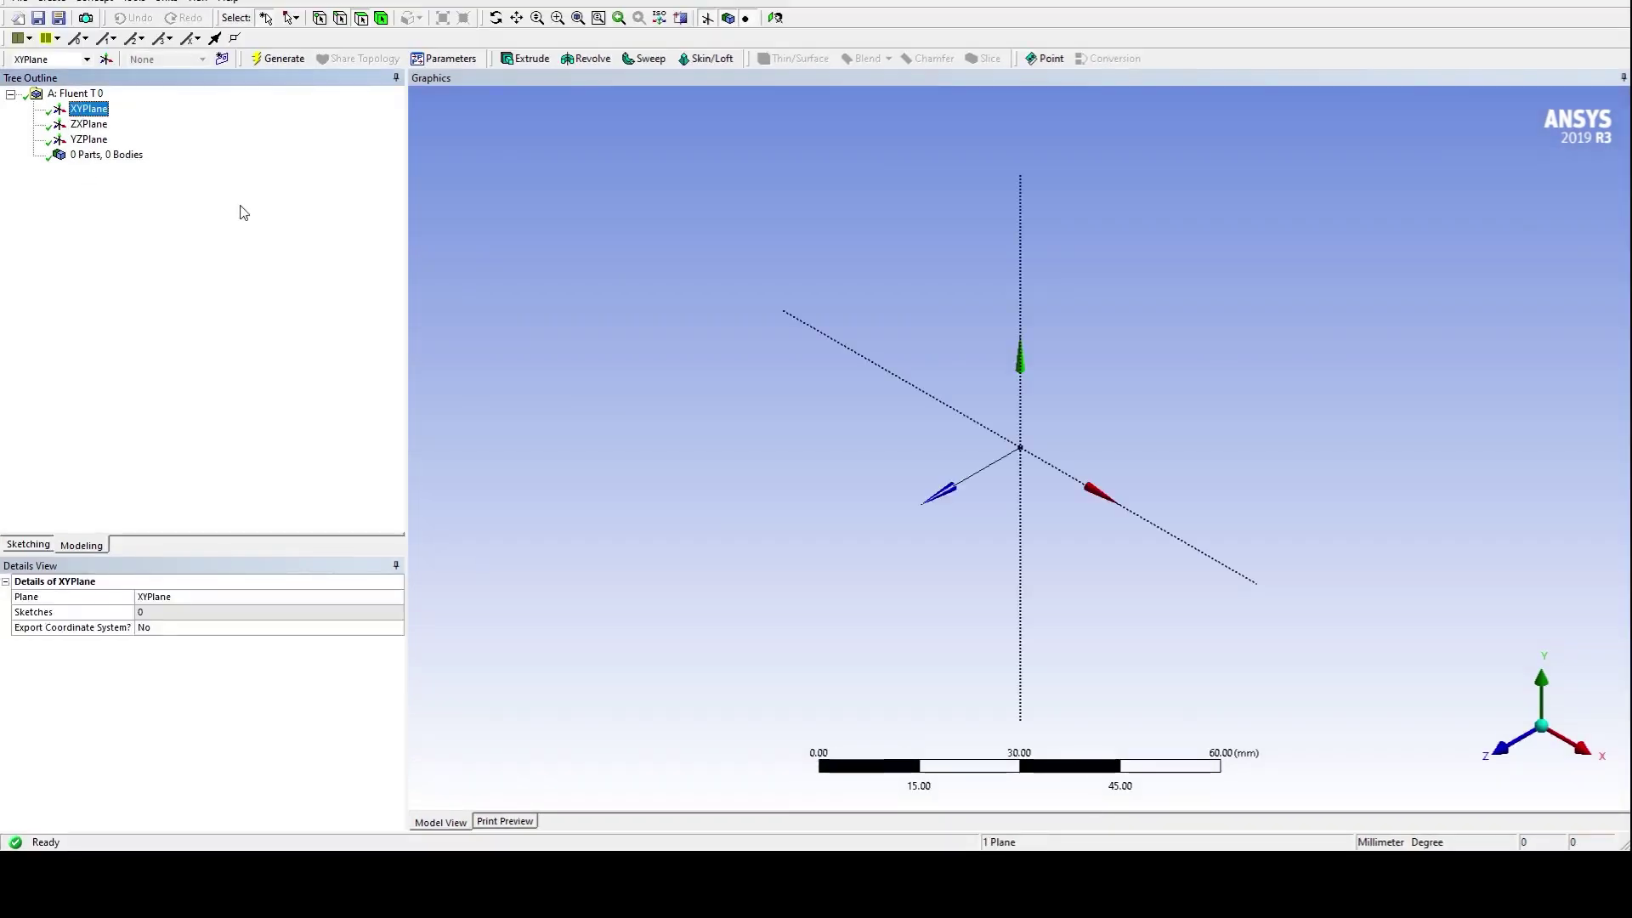
left_click(776, 19)
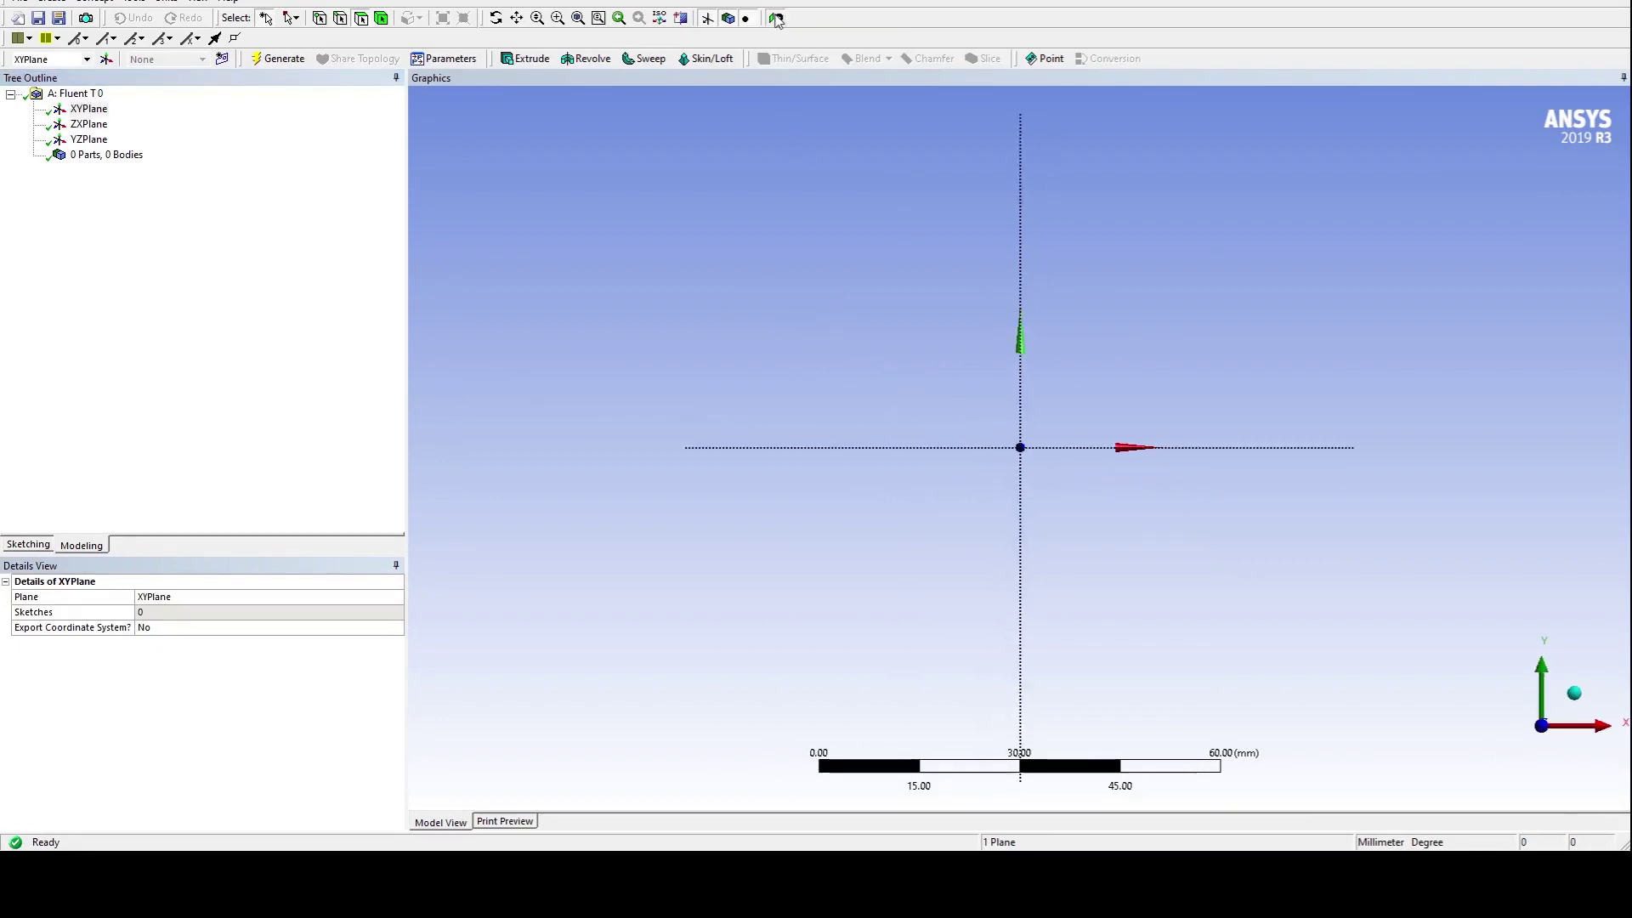
left_click(88, 109)
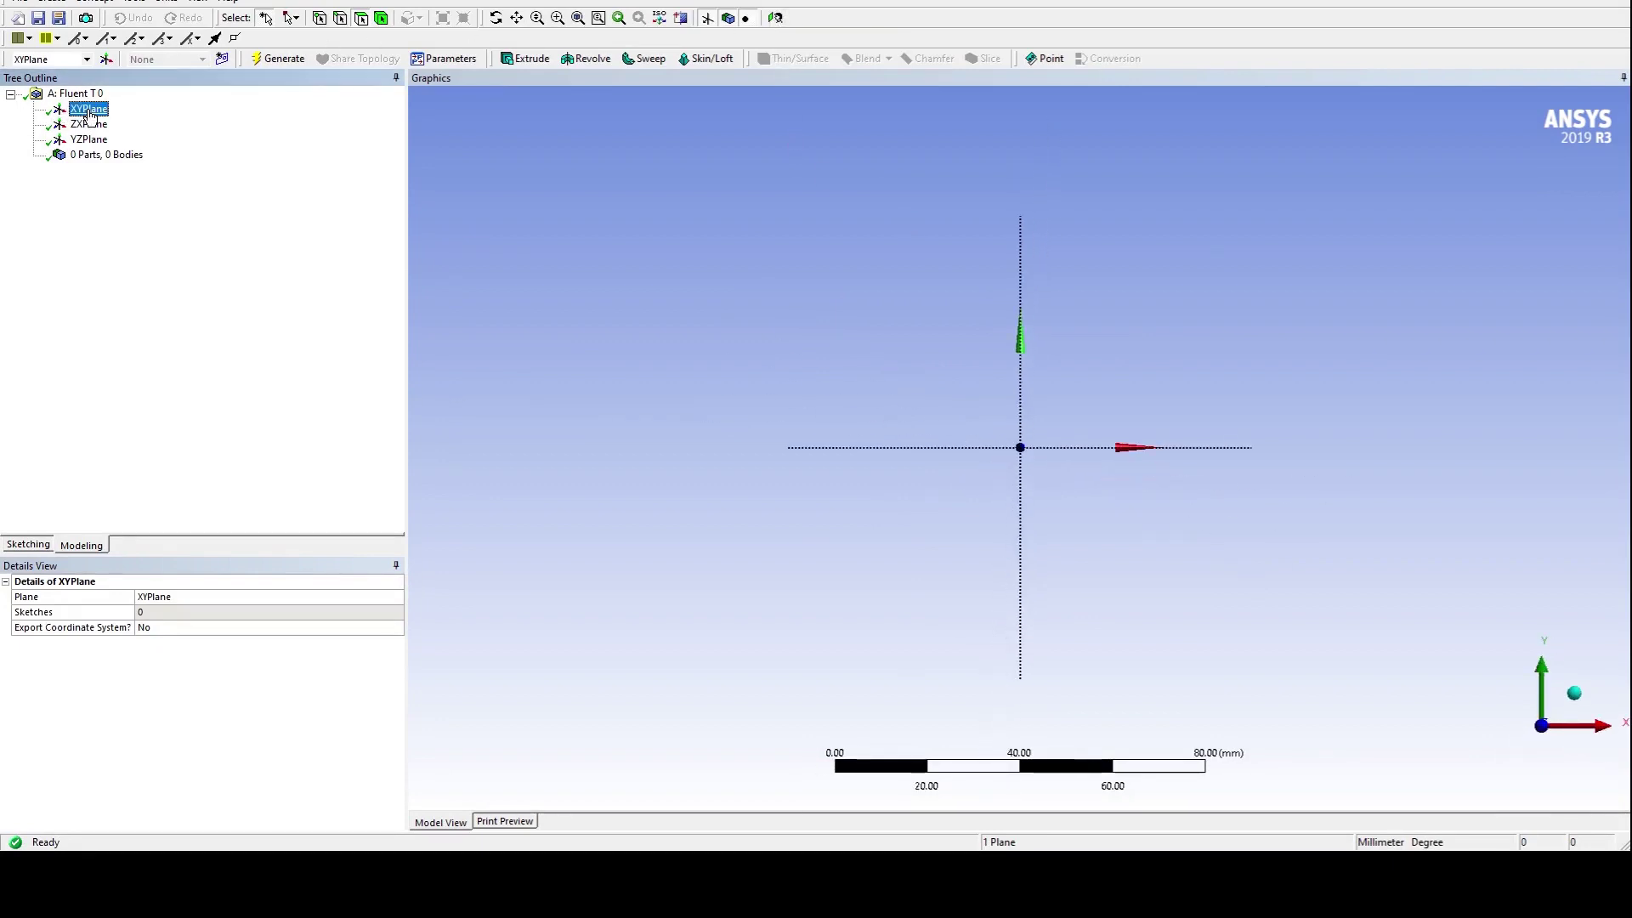
left_click(224, 66)
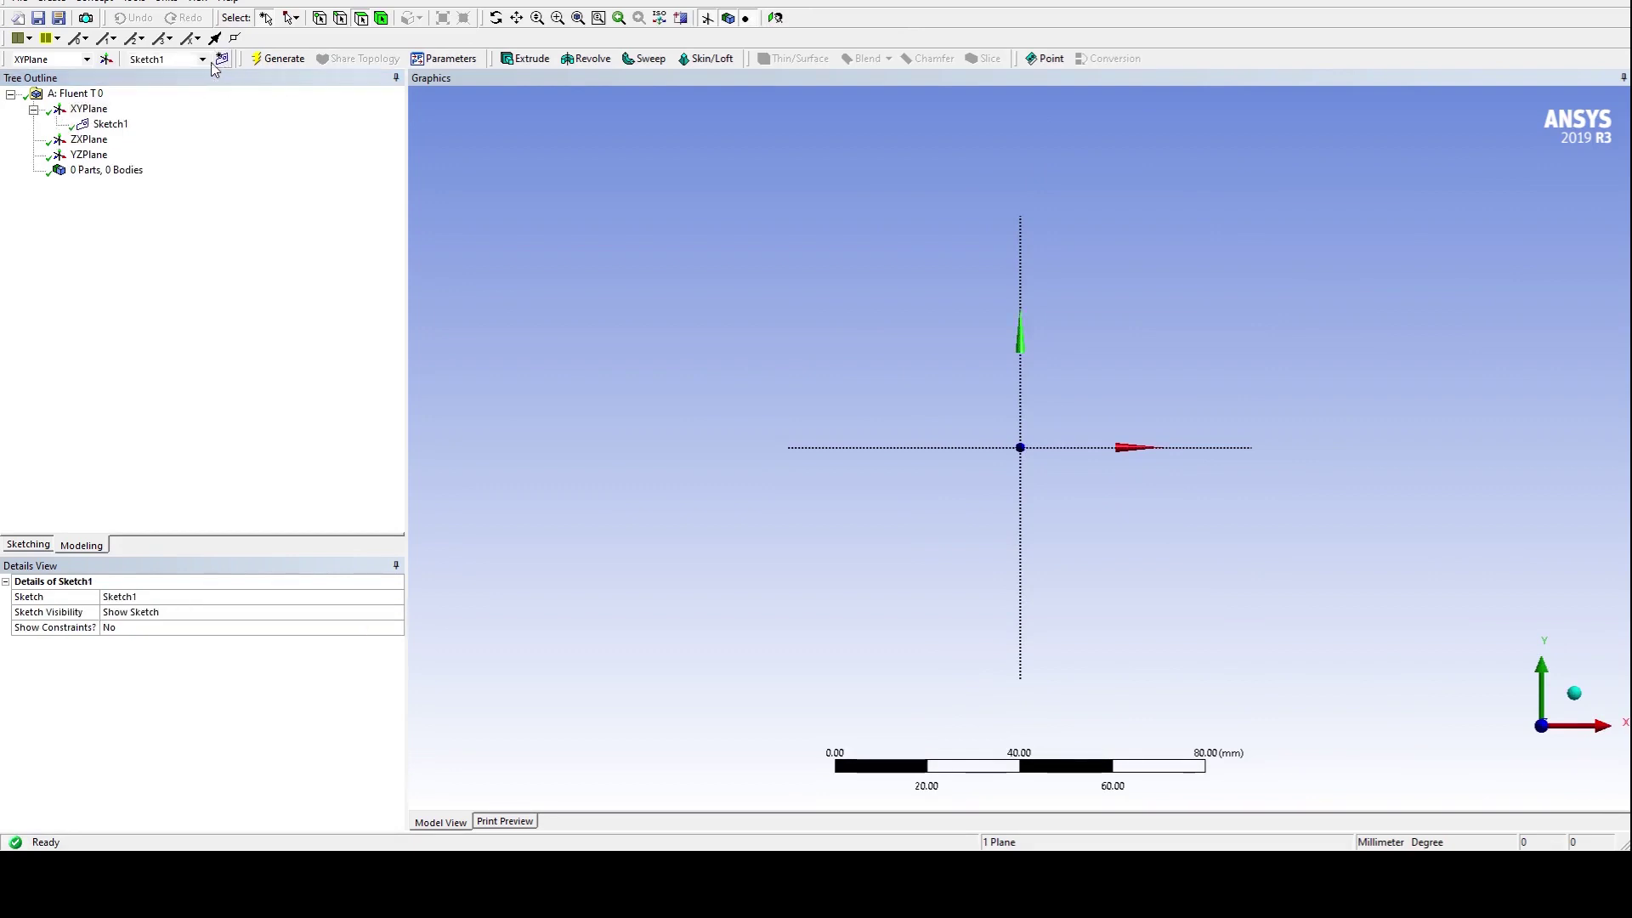
left_click(111, 124)
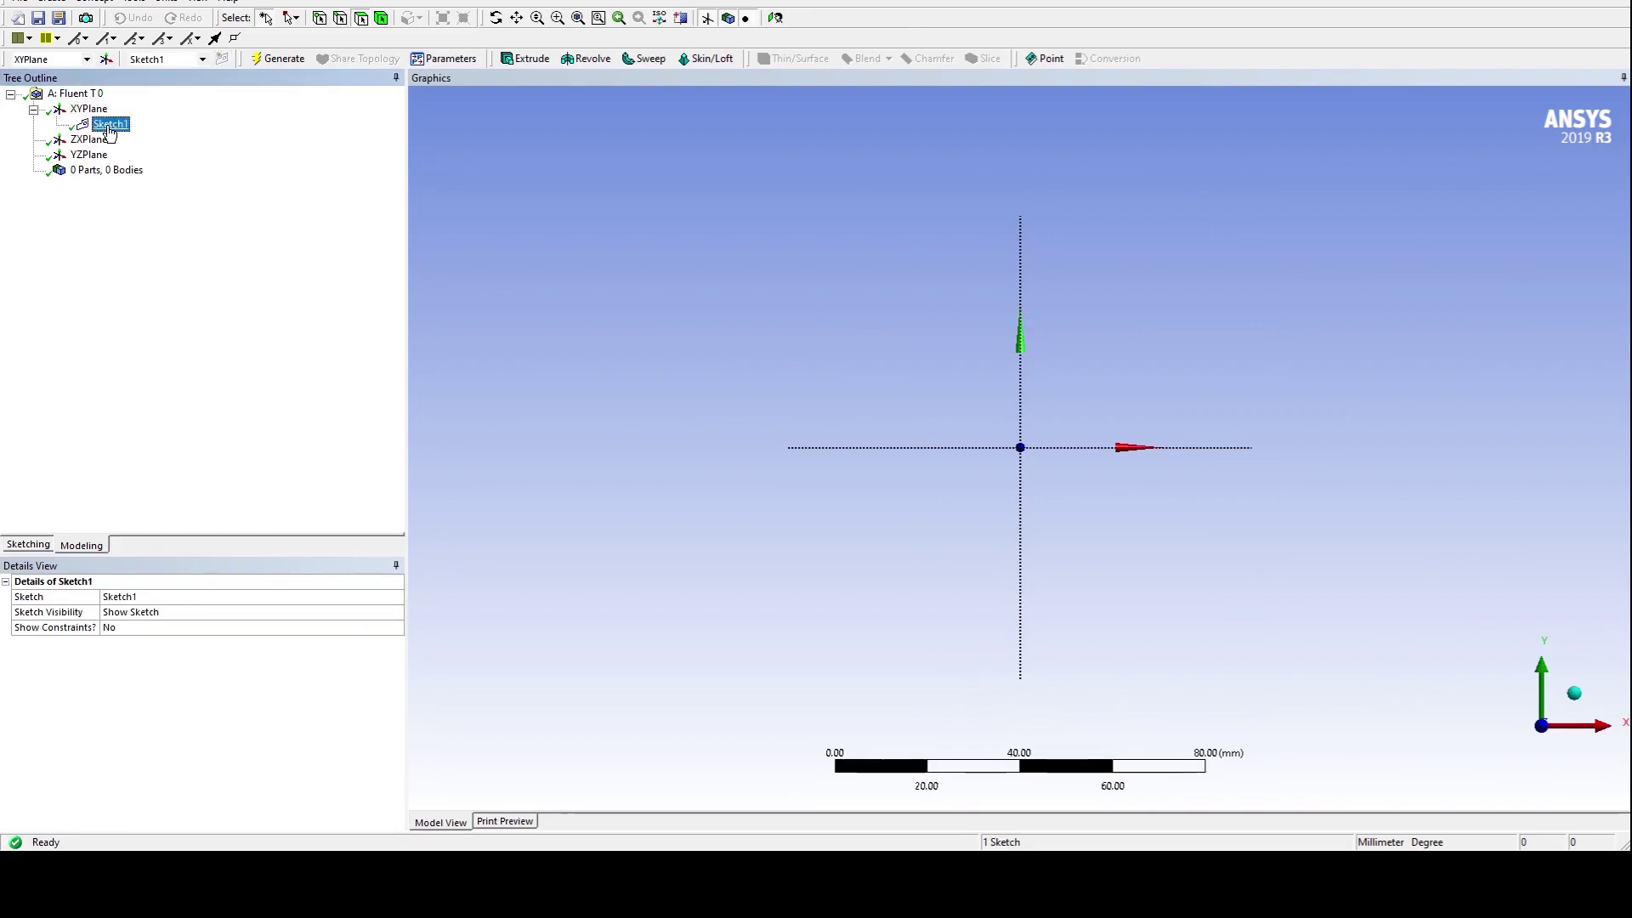
Step: Draw a rectangle in Sketch1 with corners above-left and below-right of the origin
left_click(23, 547)
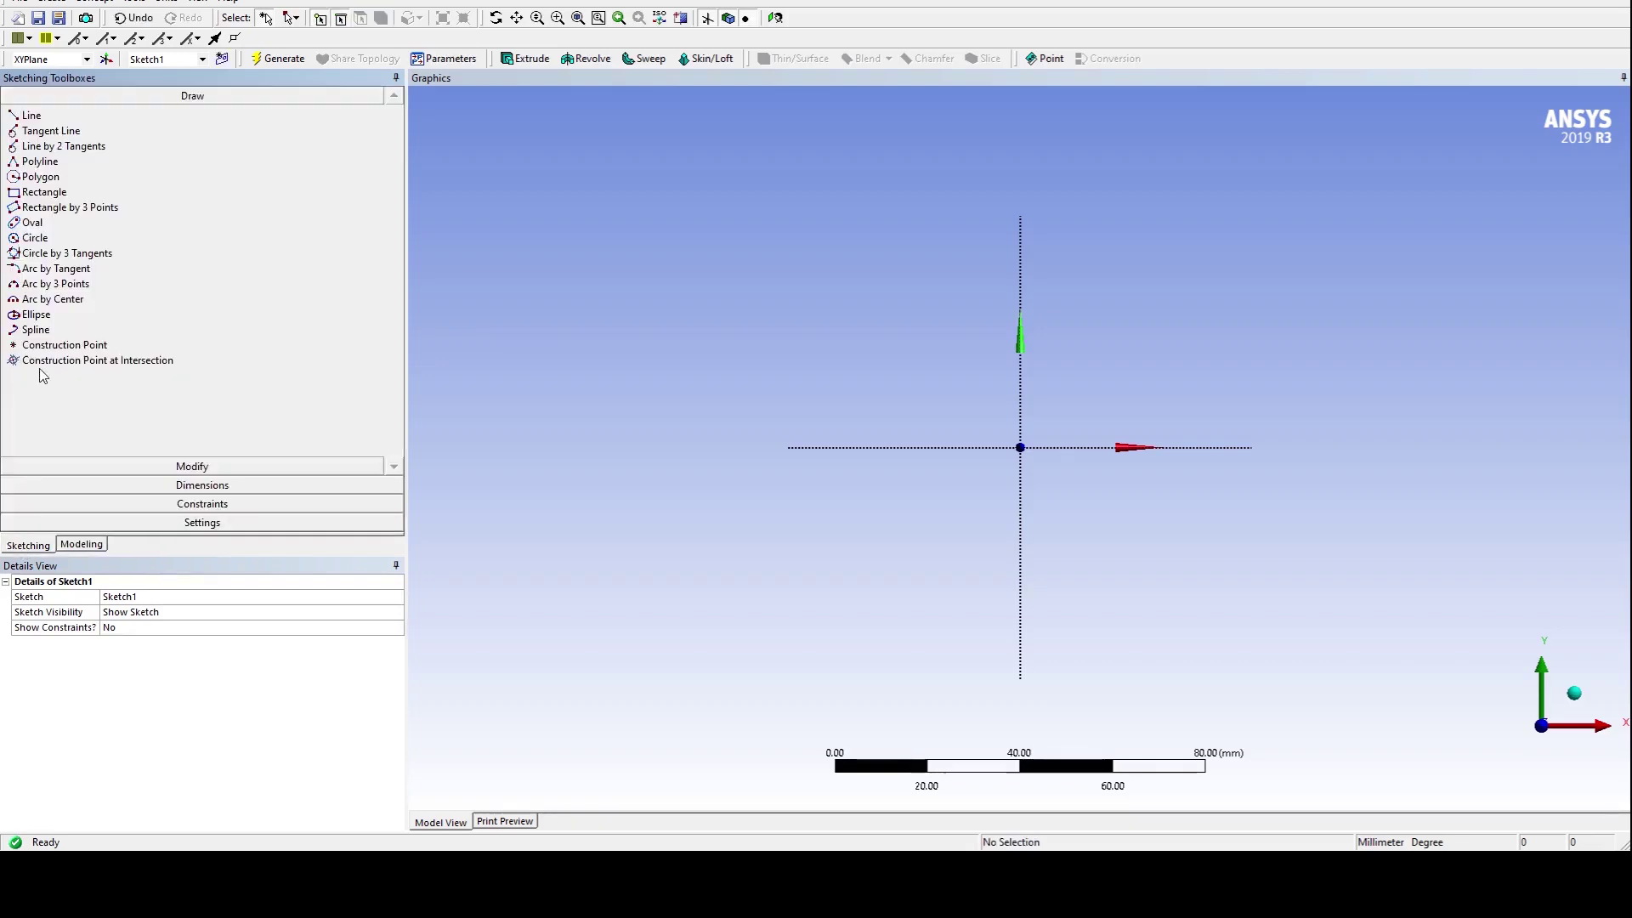
left_click(36, 193)
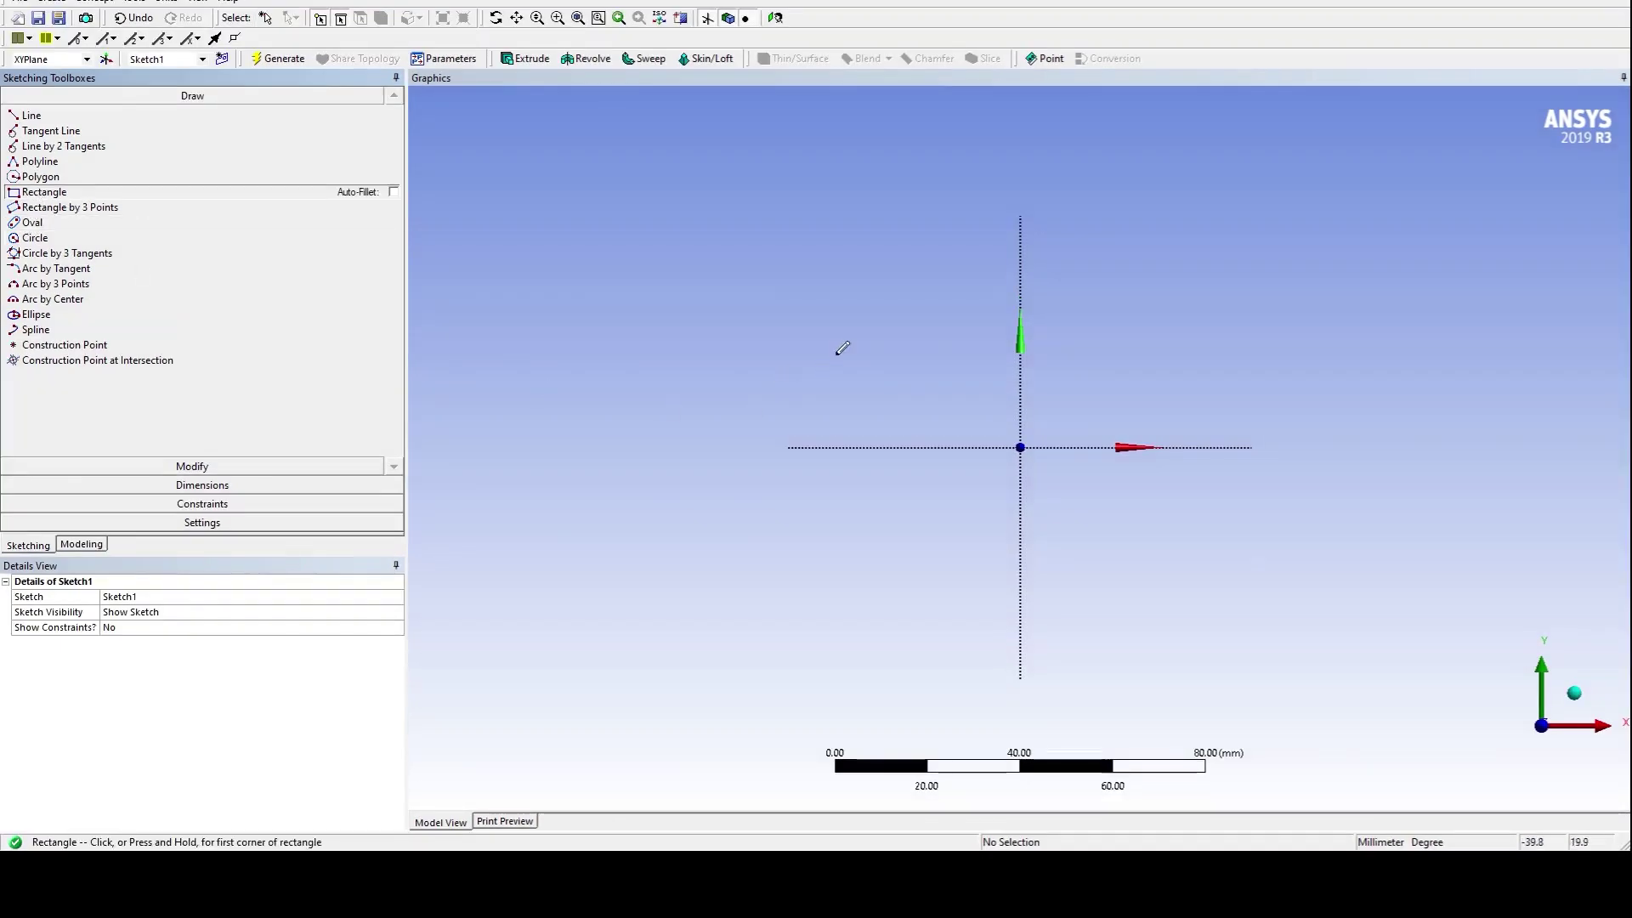
left_click(832, 331)
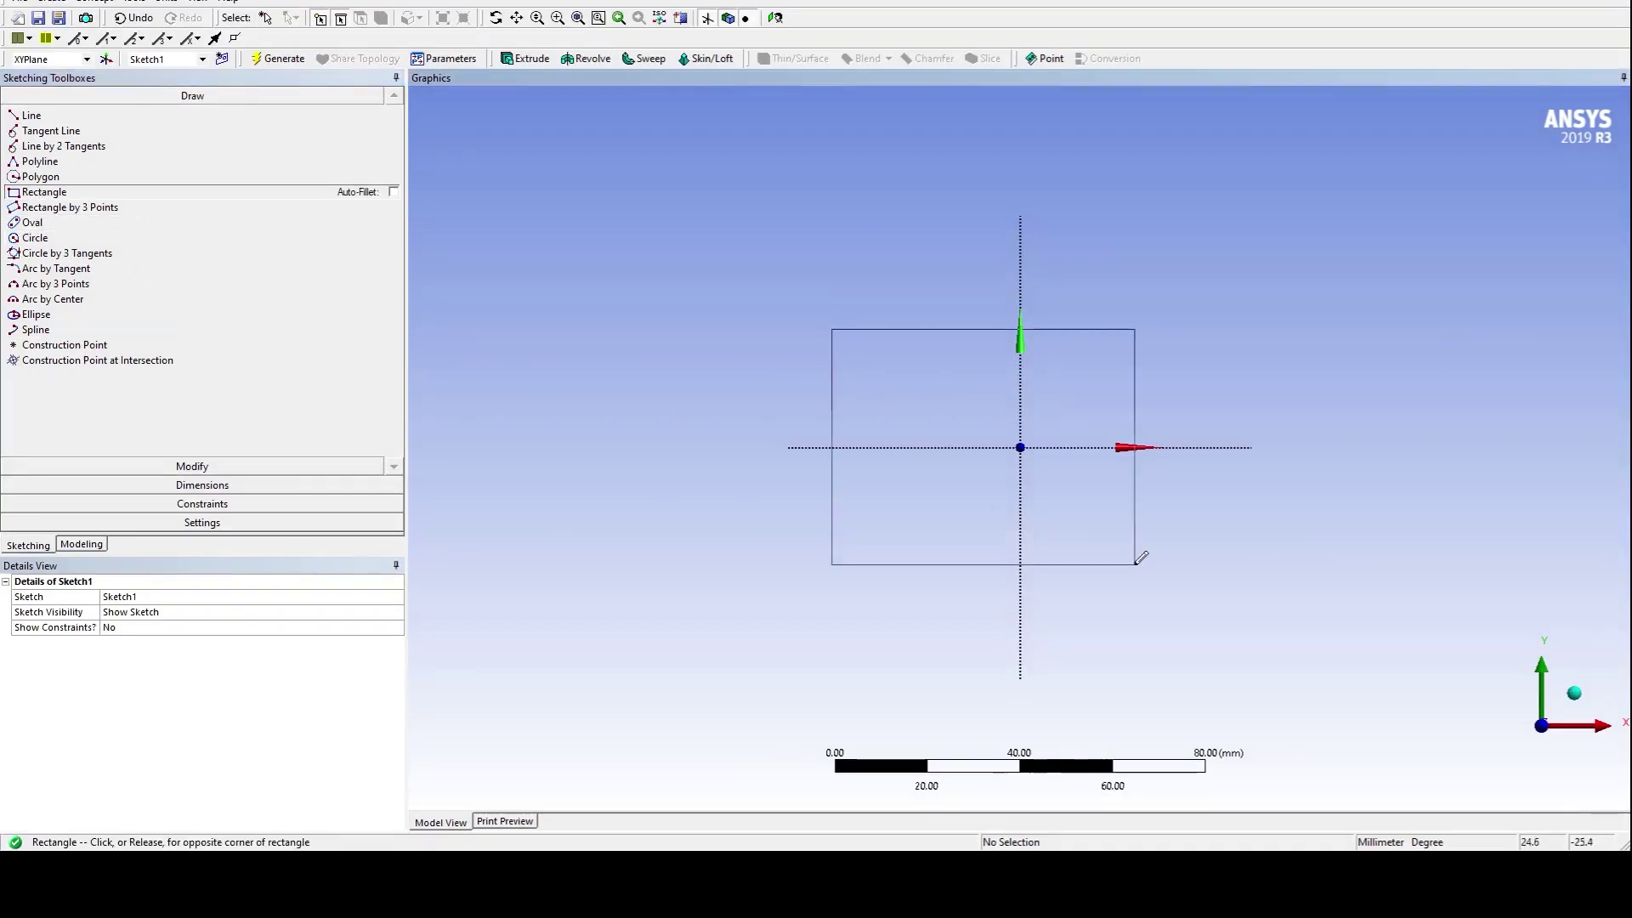
left_click(1255, 528)
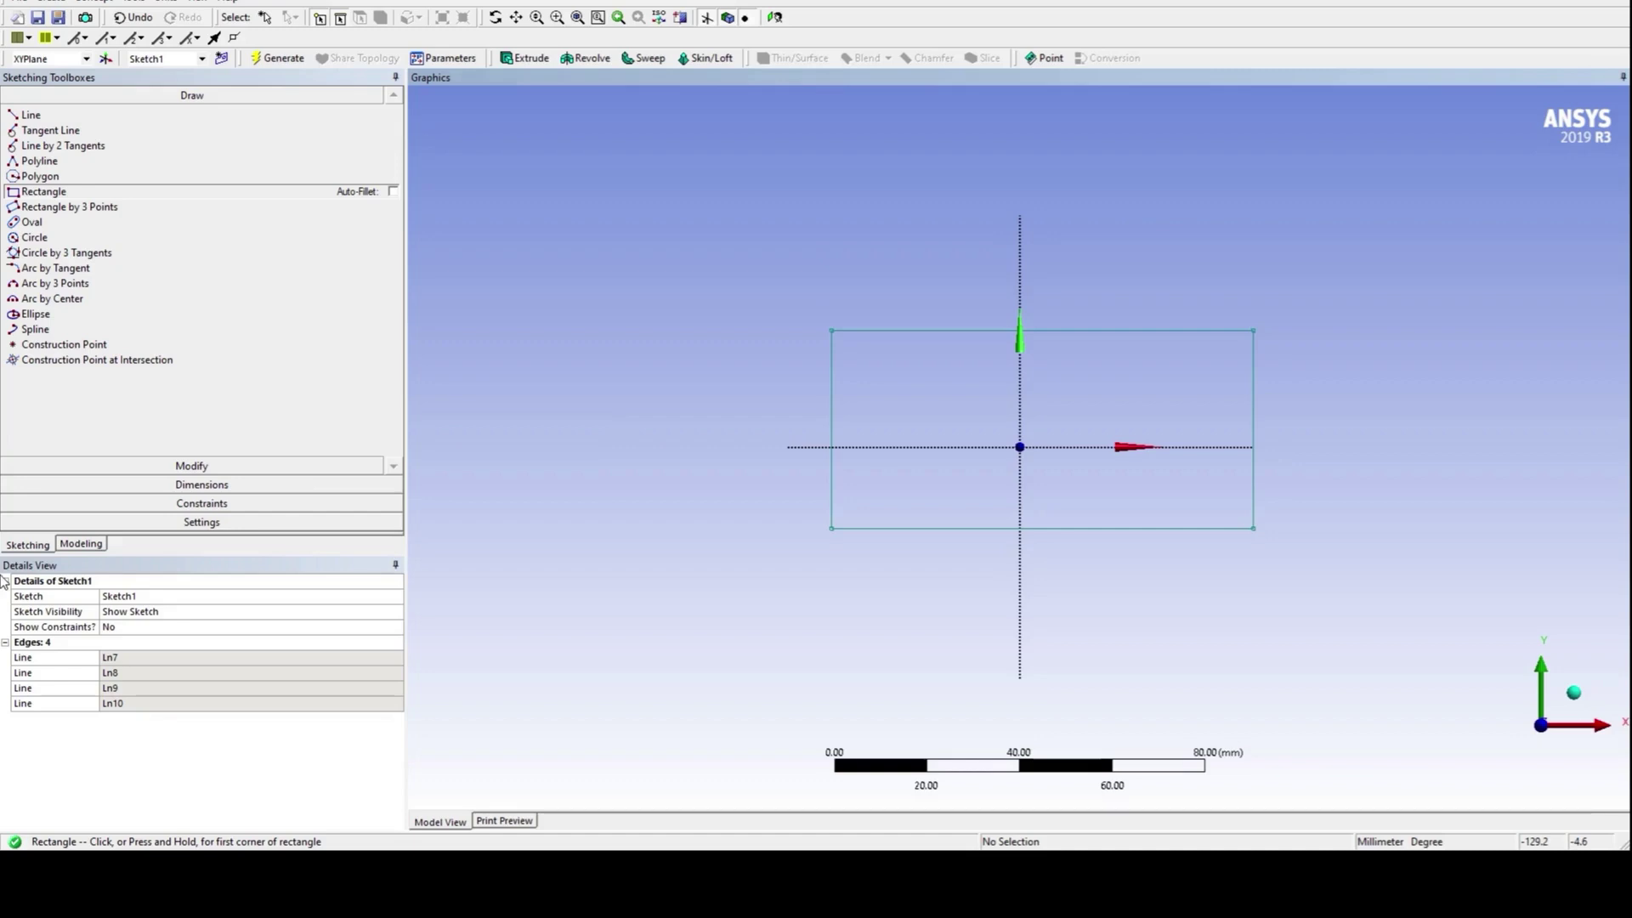
left_click(201, 484)
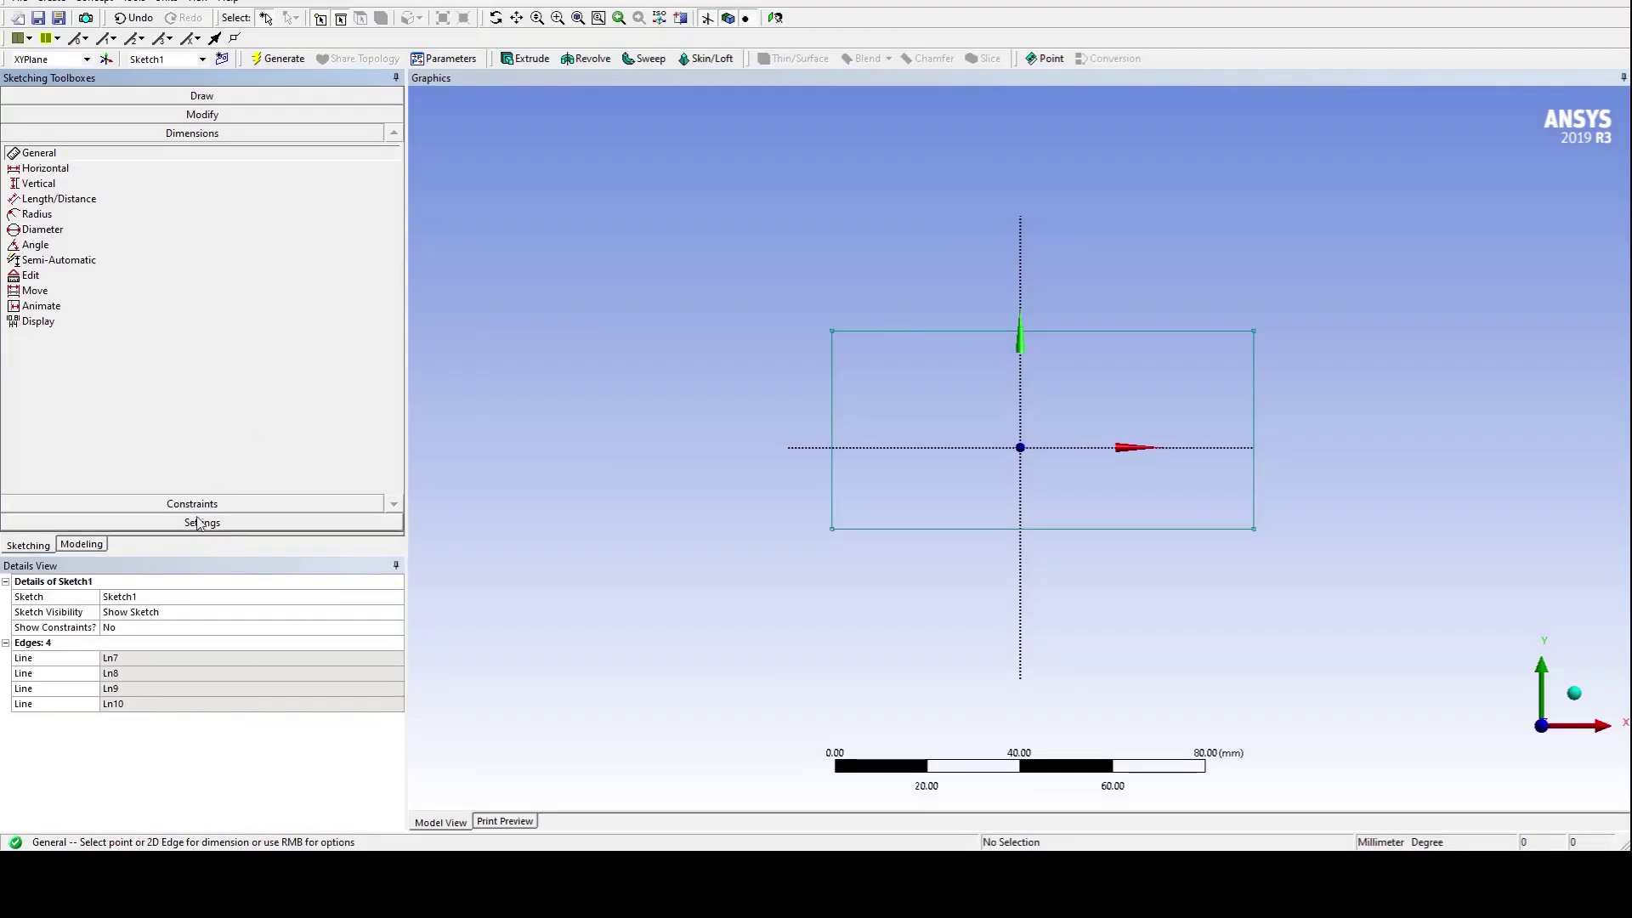
left_click(85, 545)
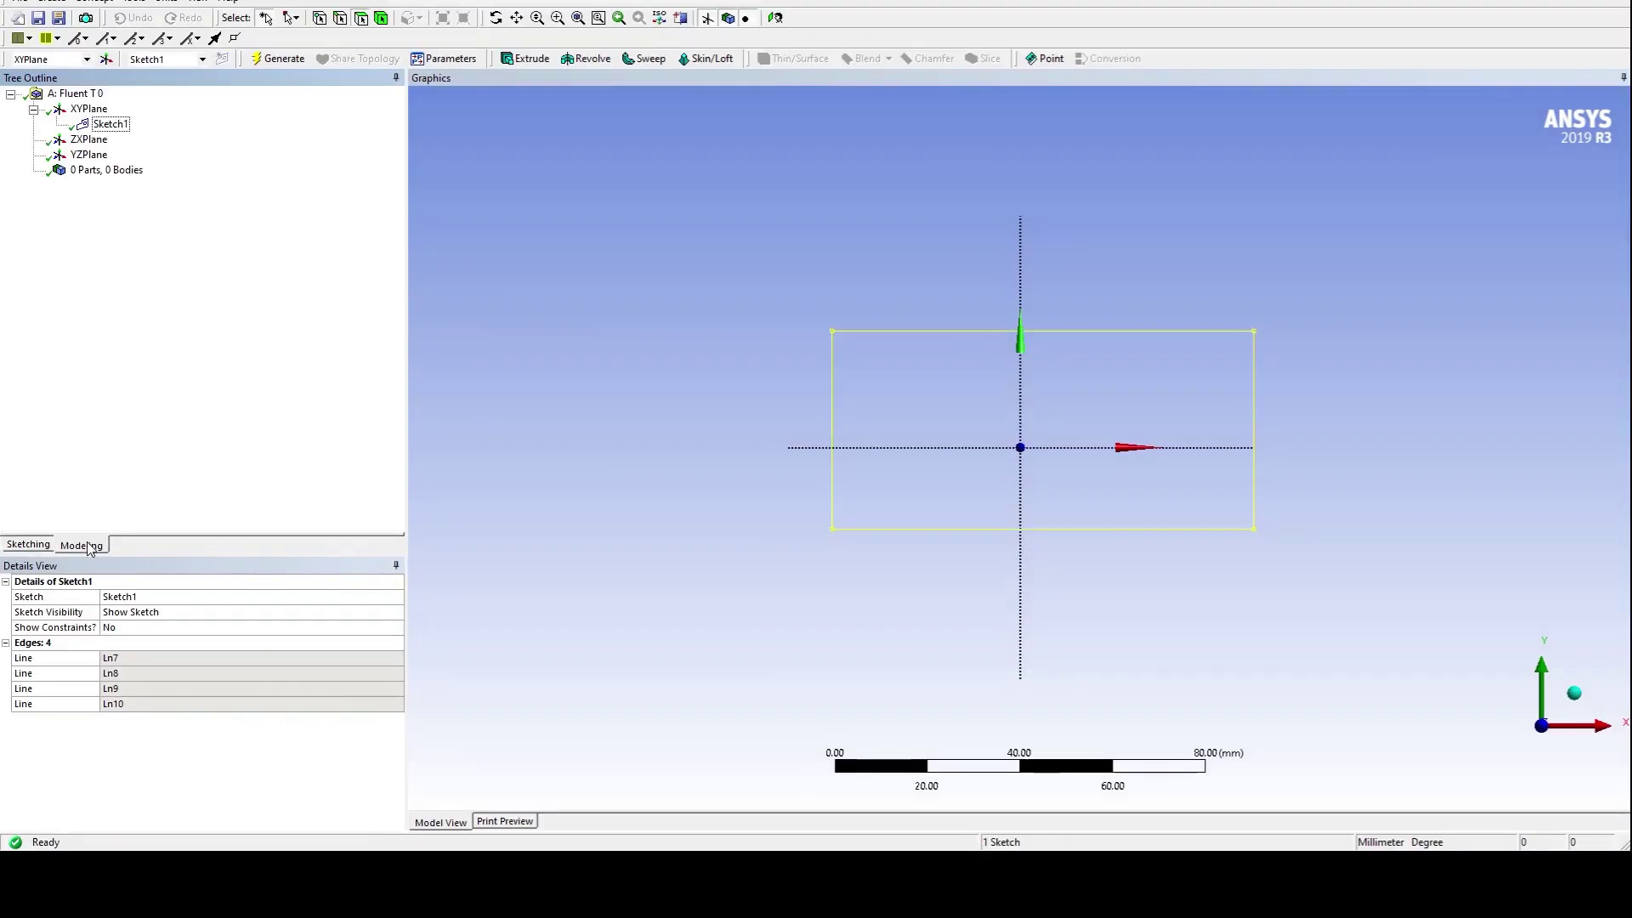
Step: Extrude Sketch1 by 30 mm and generate the solid rectangular block
left_click(109, 127)
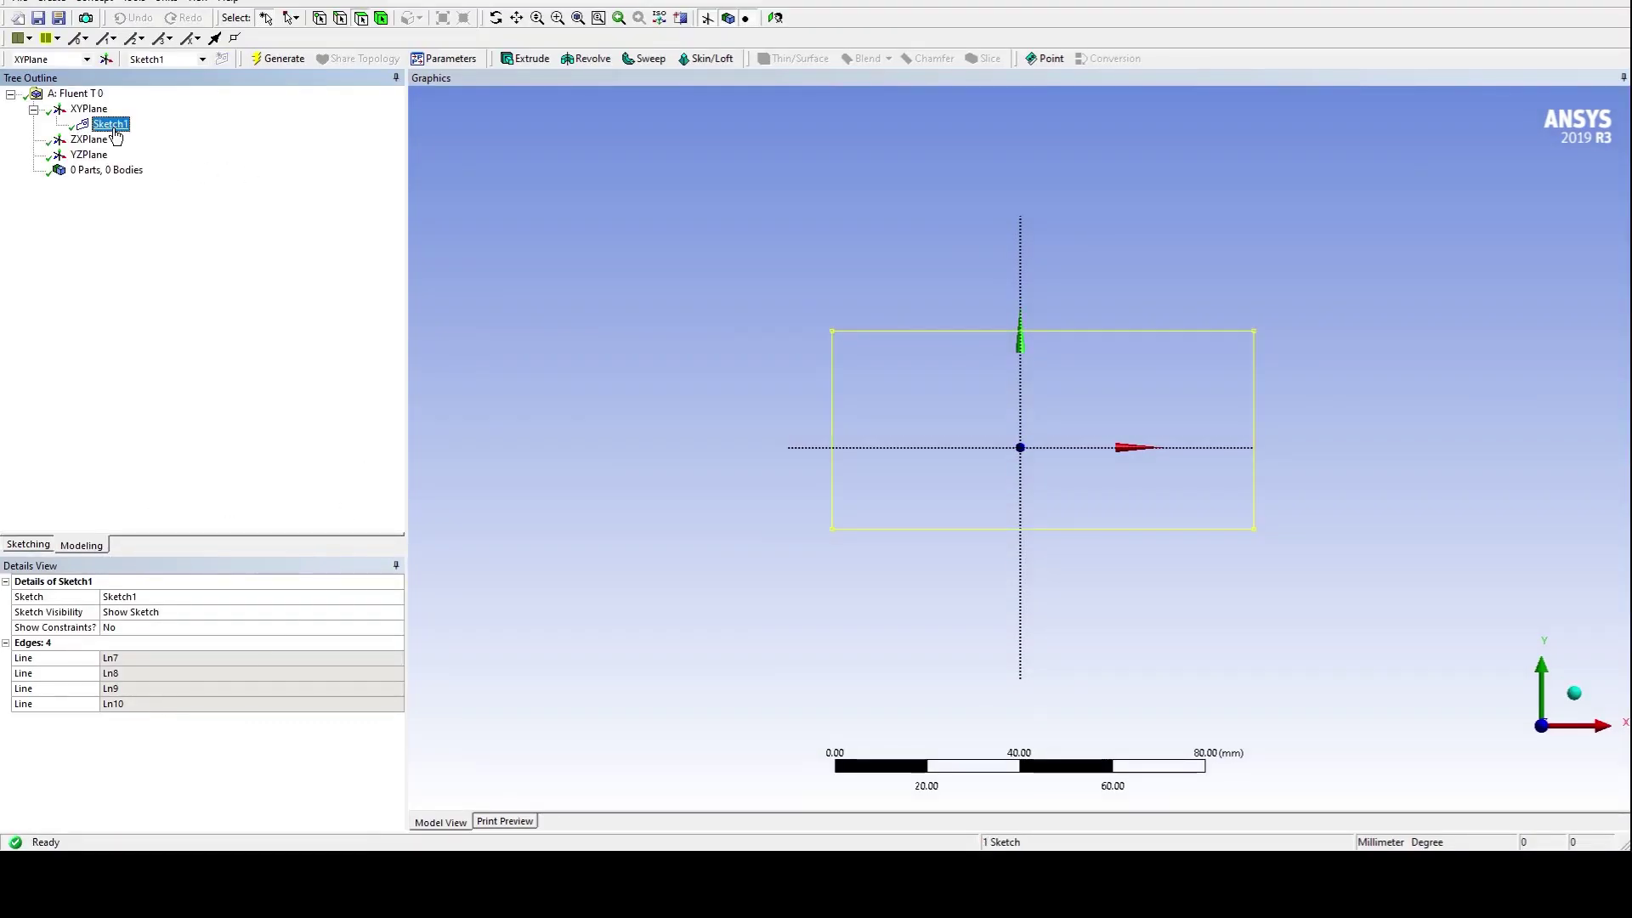
left_click(524, 58)
middle_click_drag(665, 368, 885, 379)
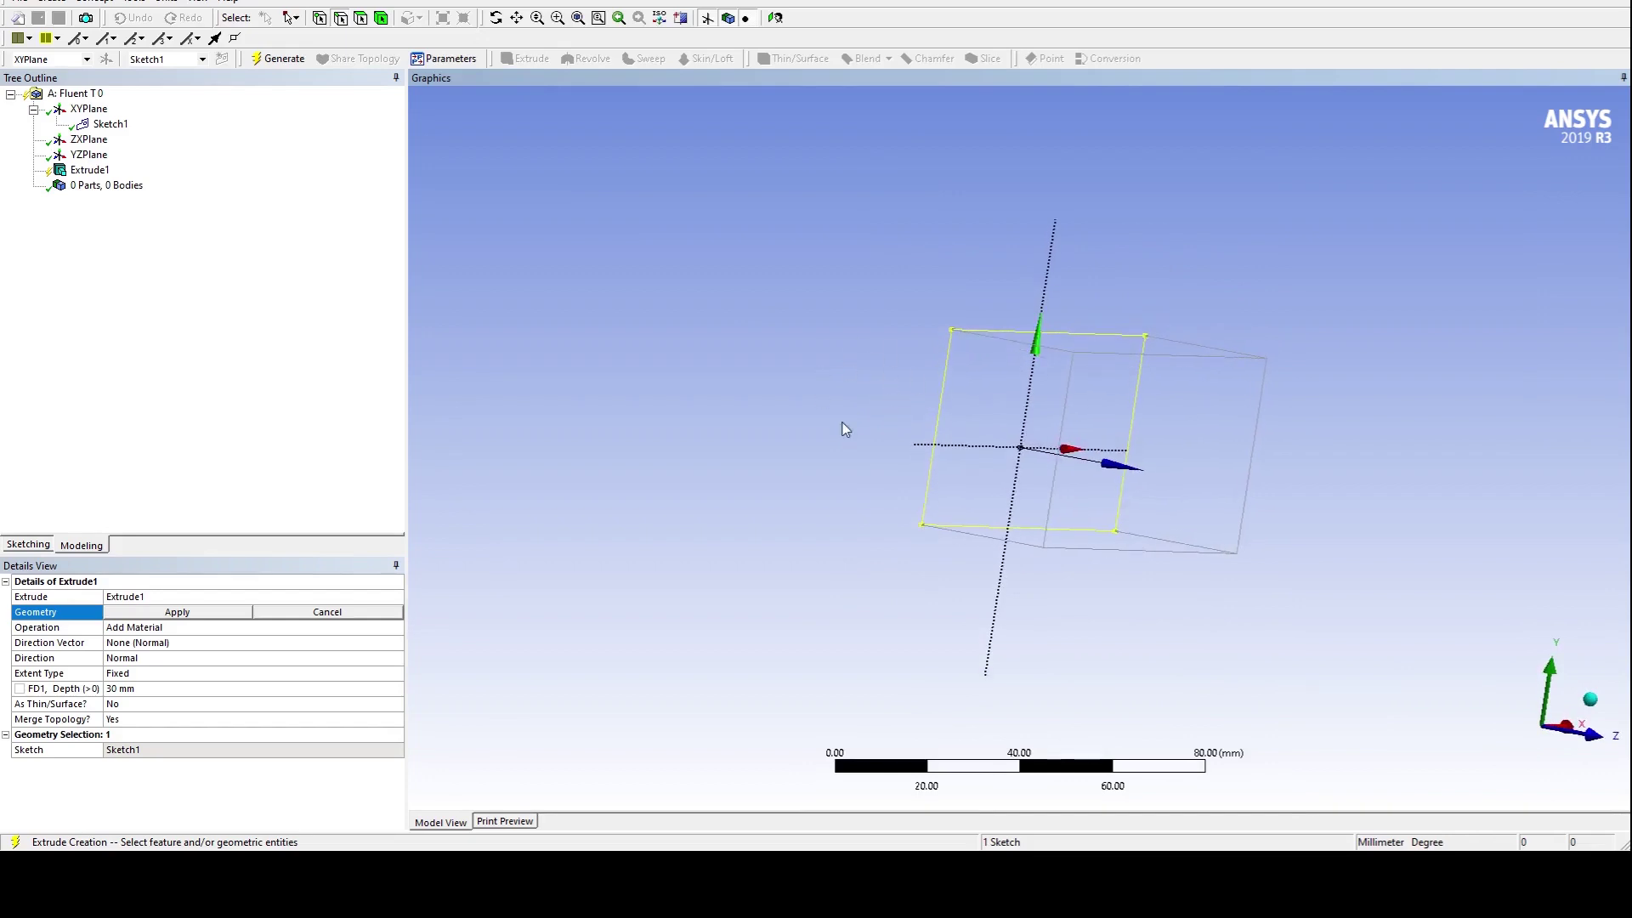
mouse_move(845, 430)
middle_mouse_down()
mouse_move(765, 415)
mouse_move(940, 400)
mouse_move(951, 415)
mouse_move(916, 367)
middle_mouse_up()
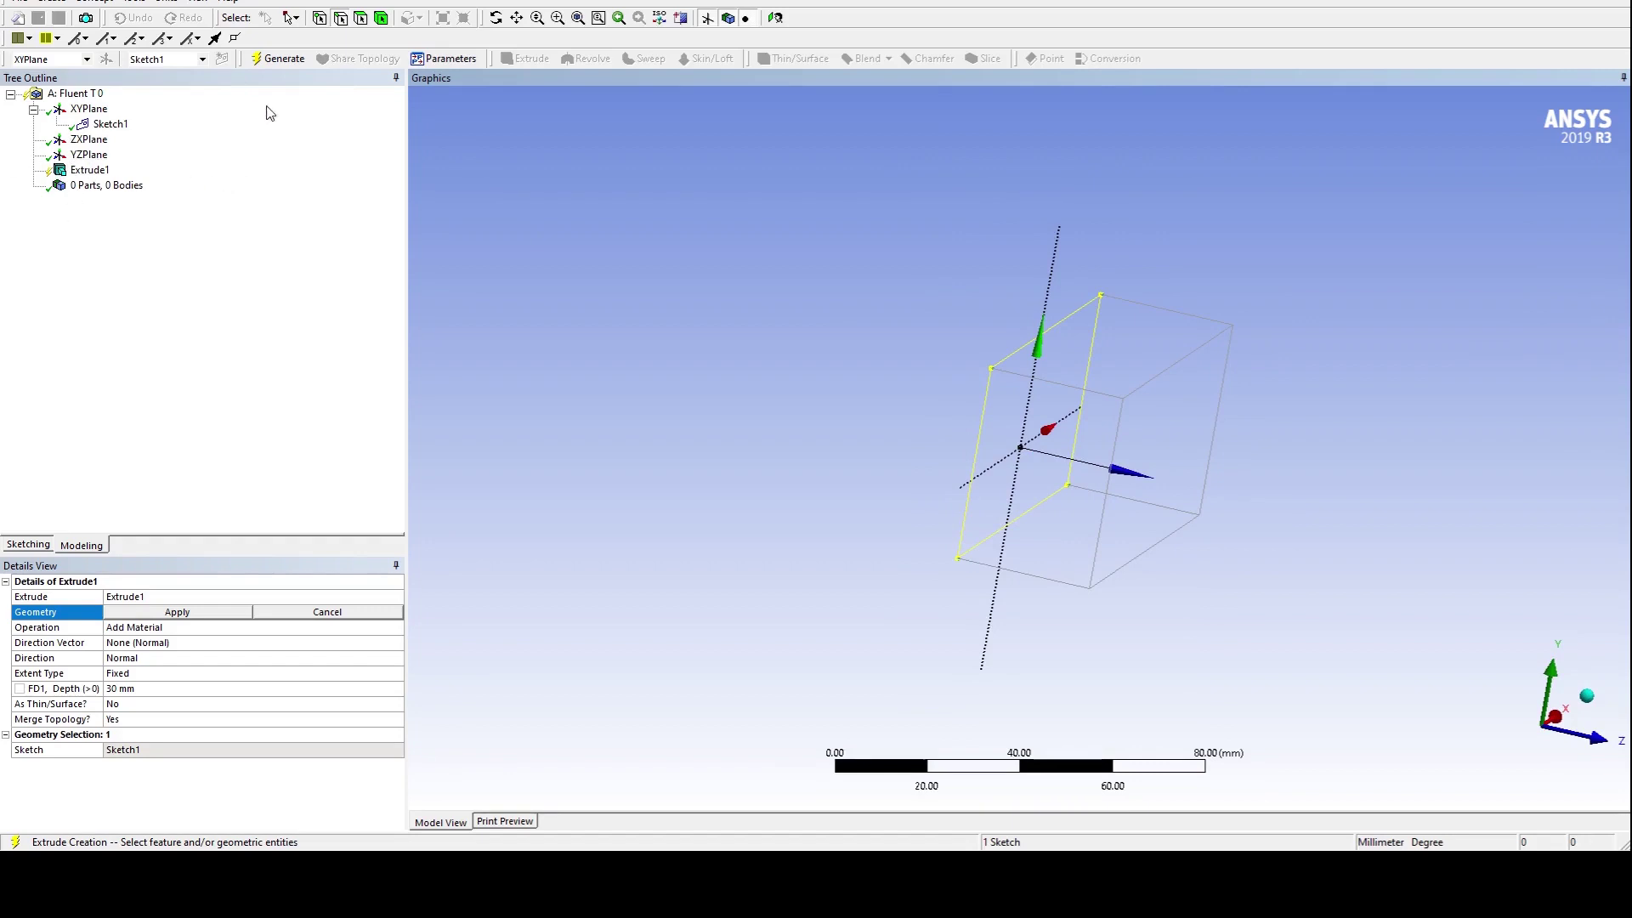
left_click(283, 61)
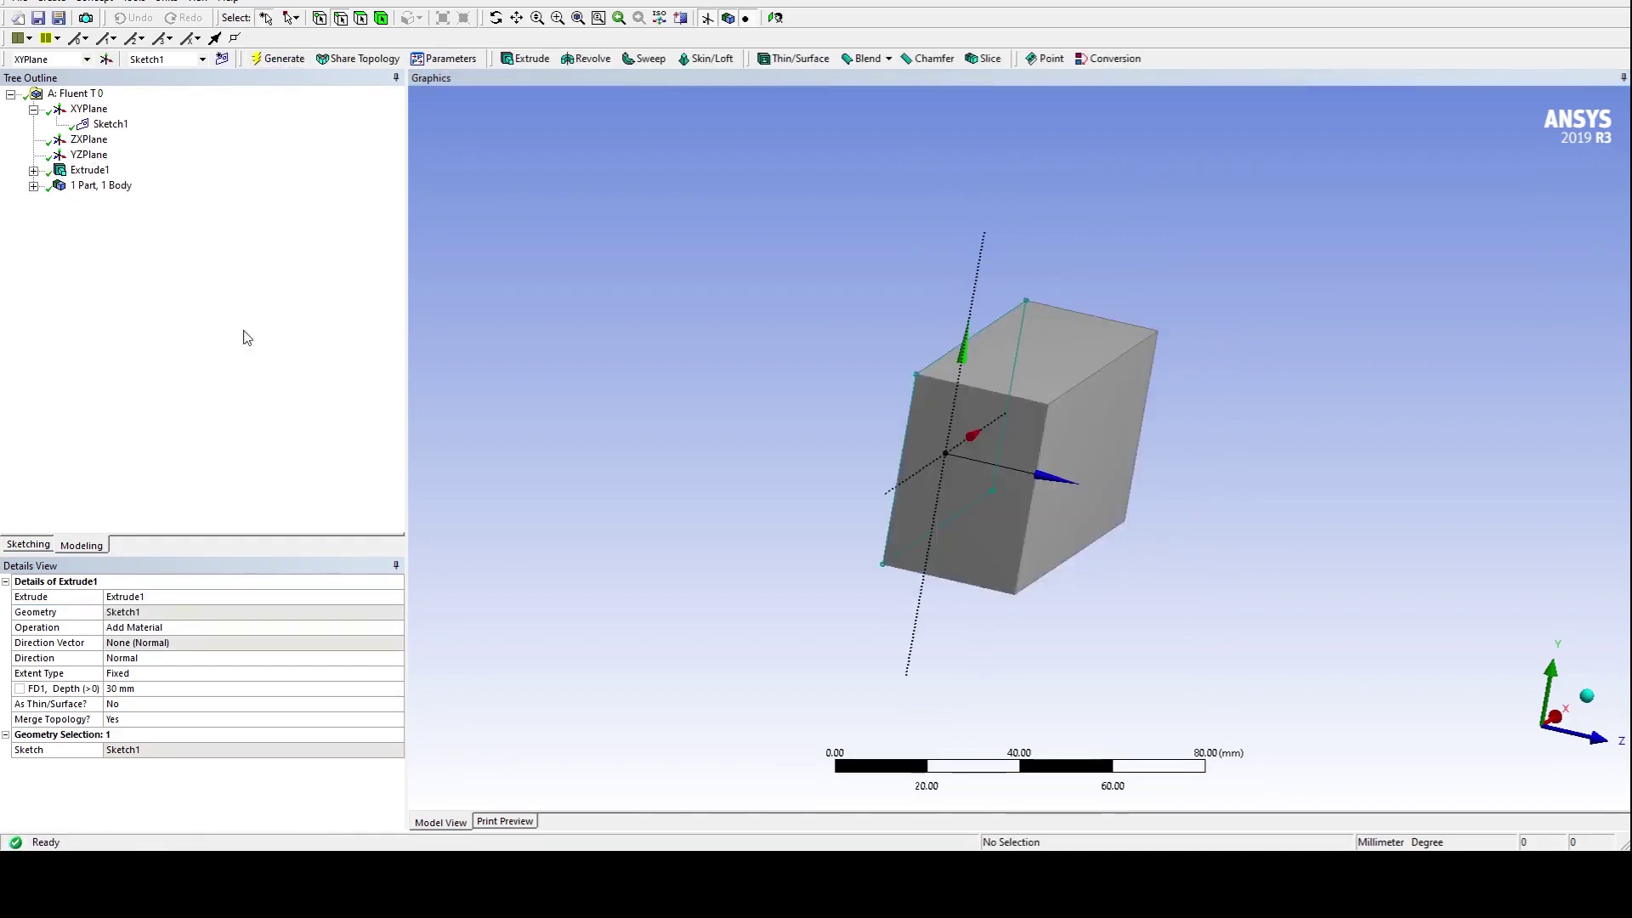
middle_click_drag(1339, 453, 1208, 446)
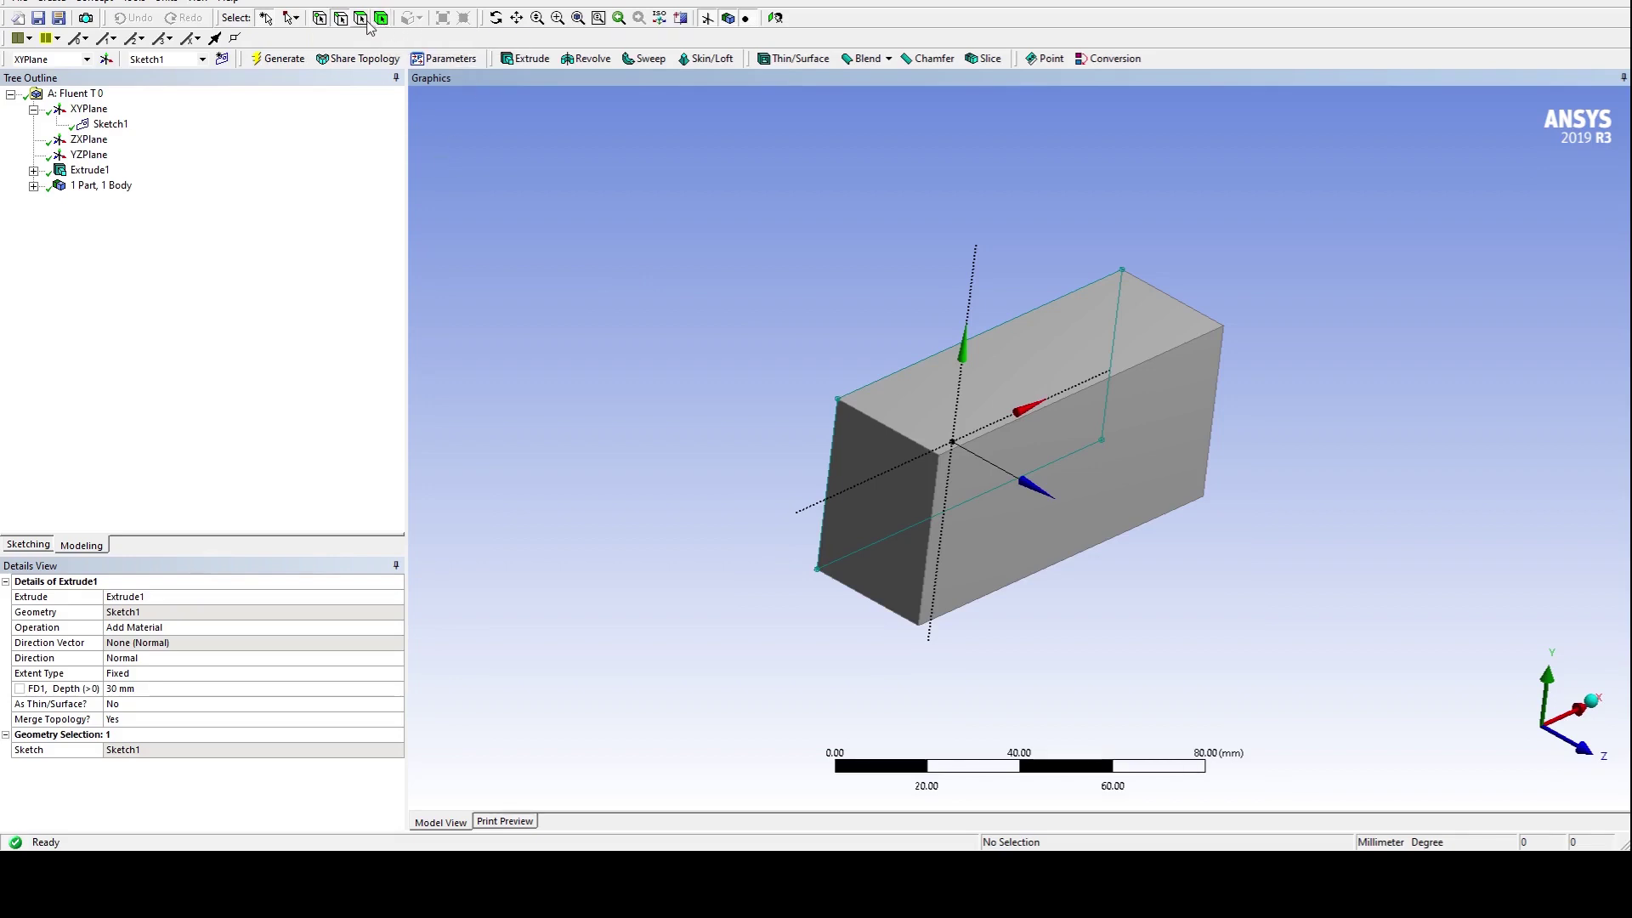
left_click(865, 474)
left_click(865, 473, "ctrl")
Step: Make the block's front end face a named selection called VelocityInlet and generate it
left_click(866, 472)
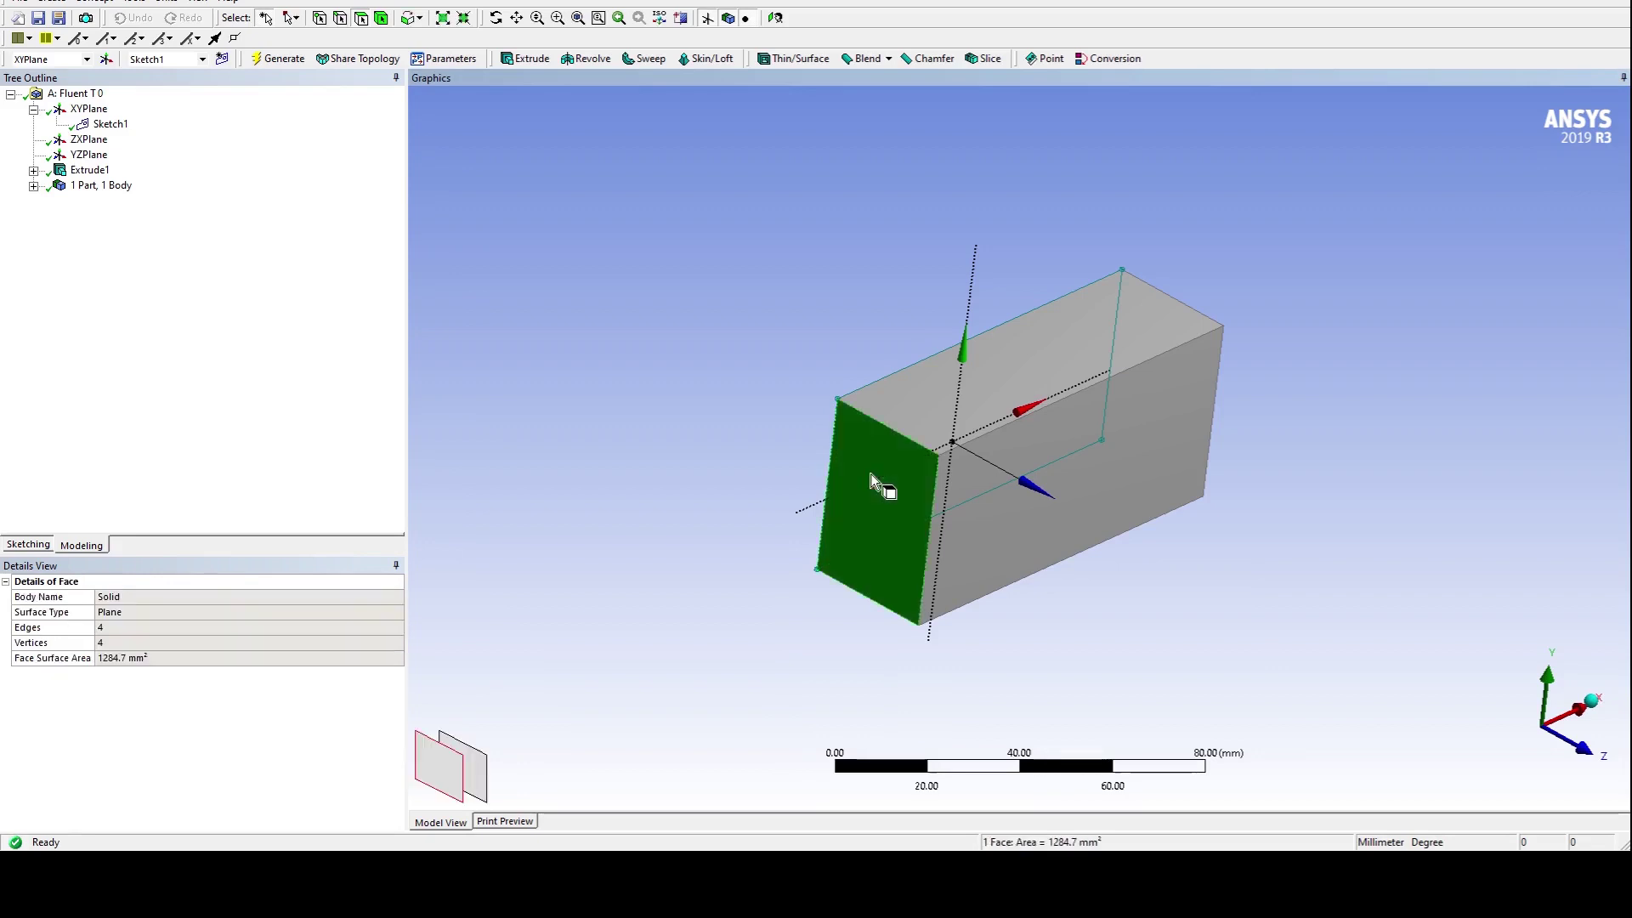
right_click(871, 474)
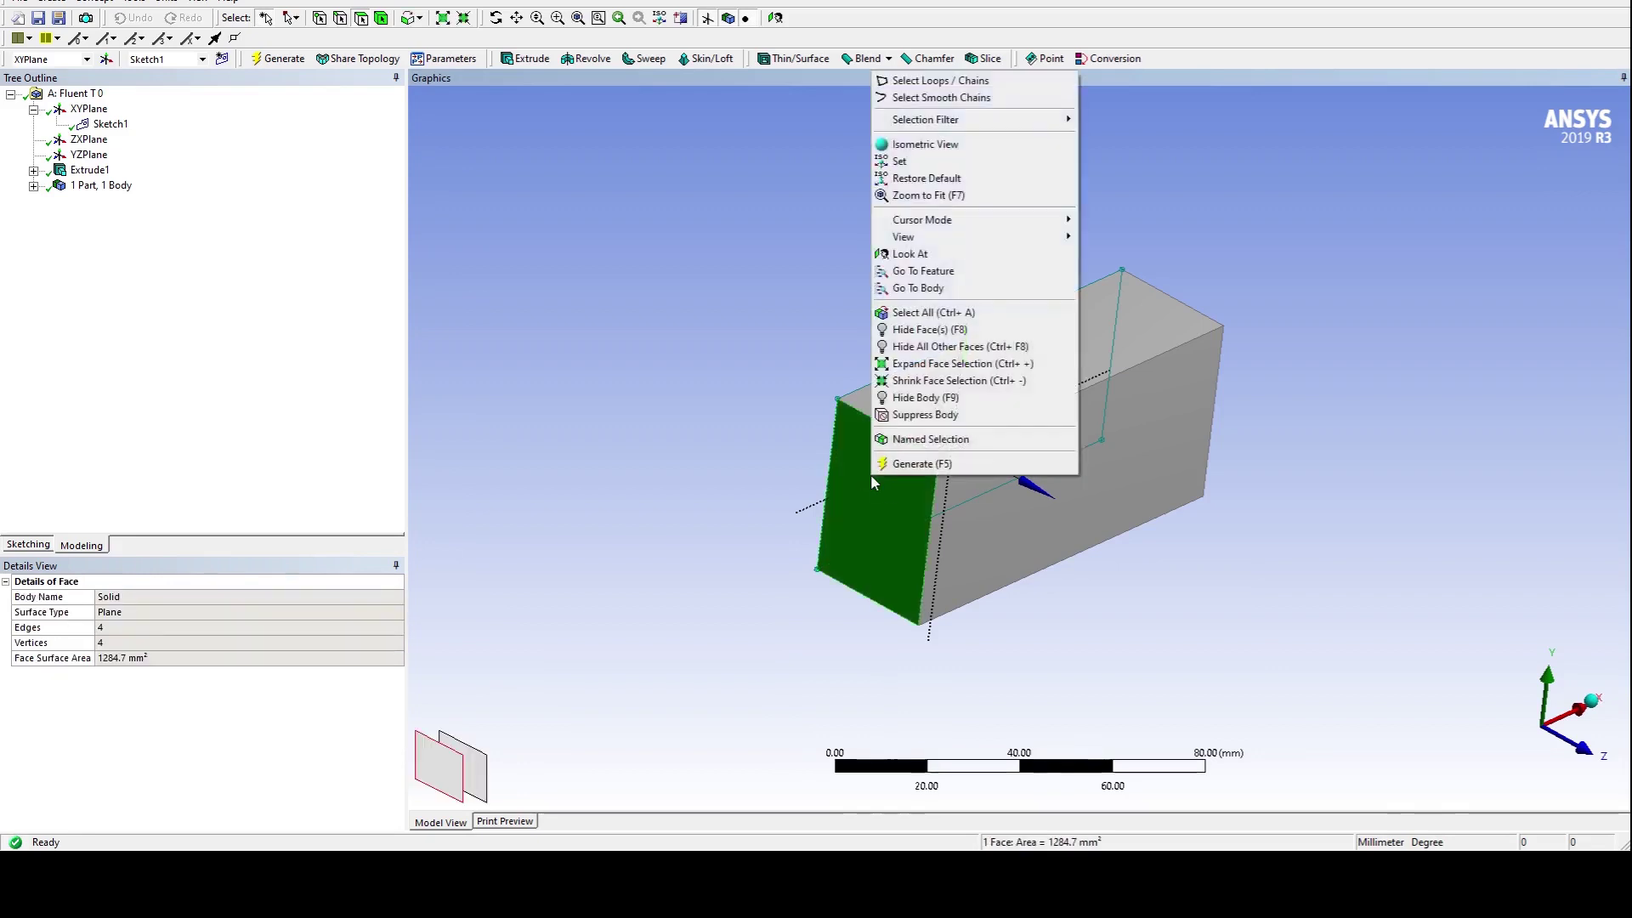
left_click(933, 439)
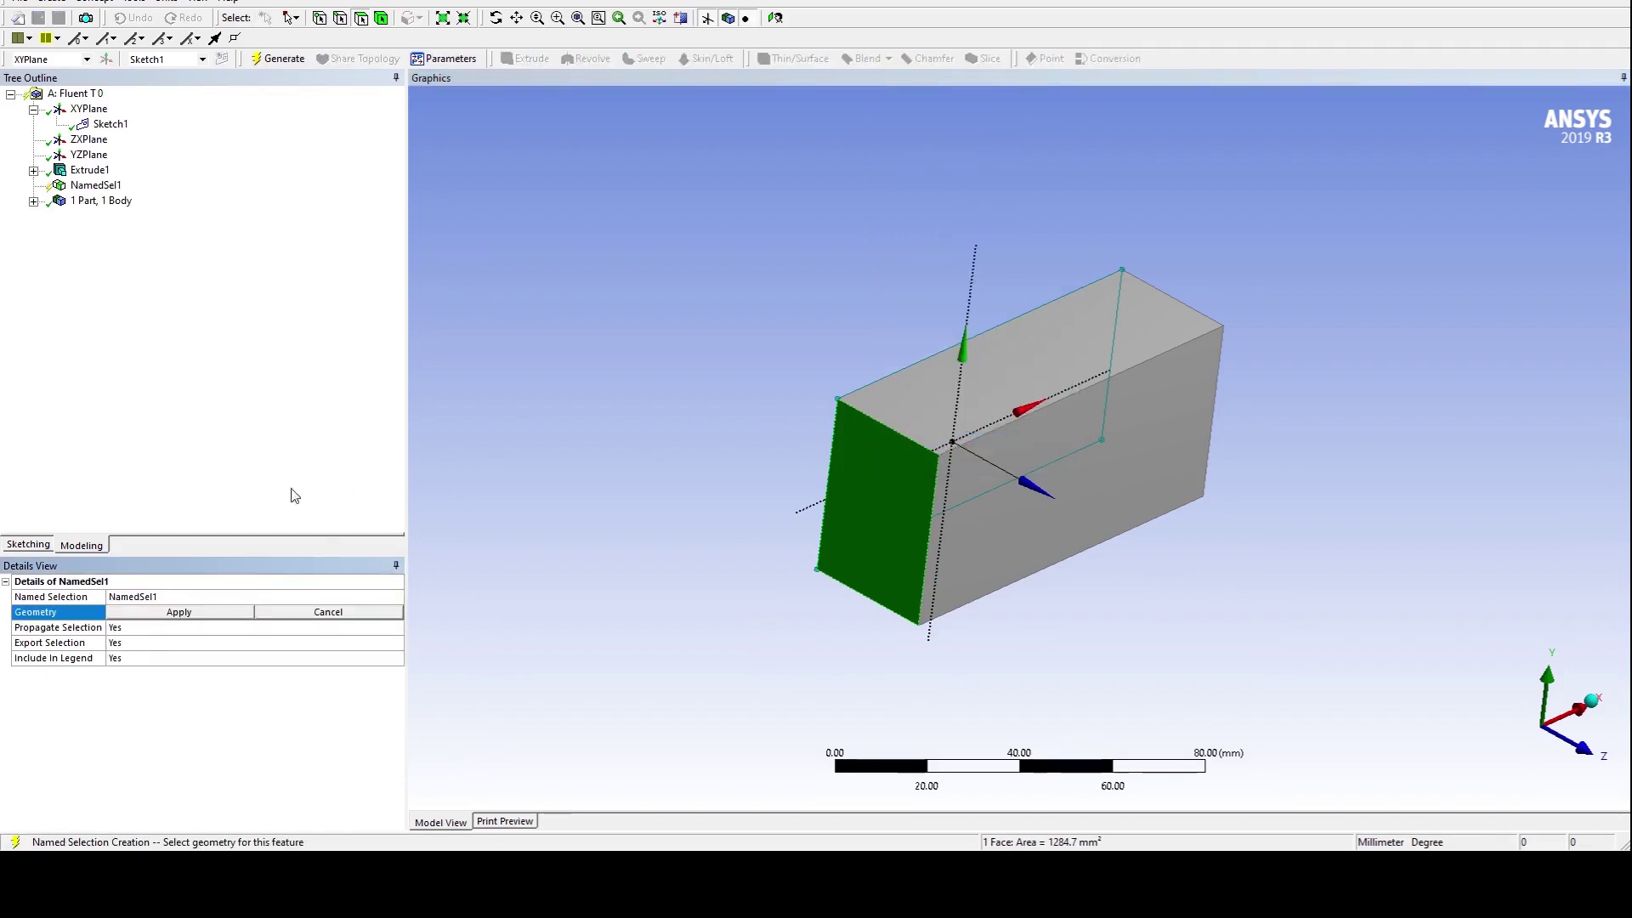
left_click(175, 613)
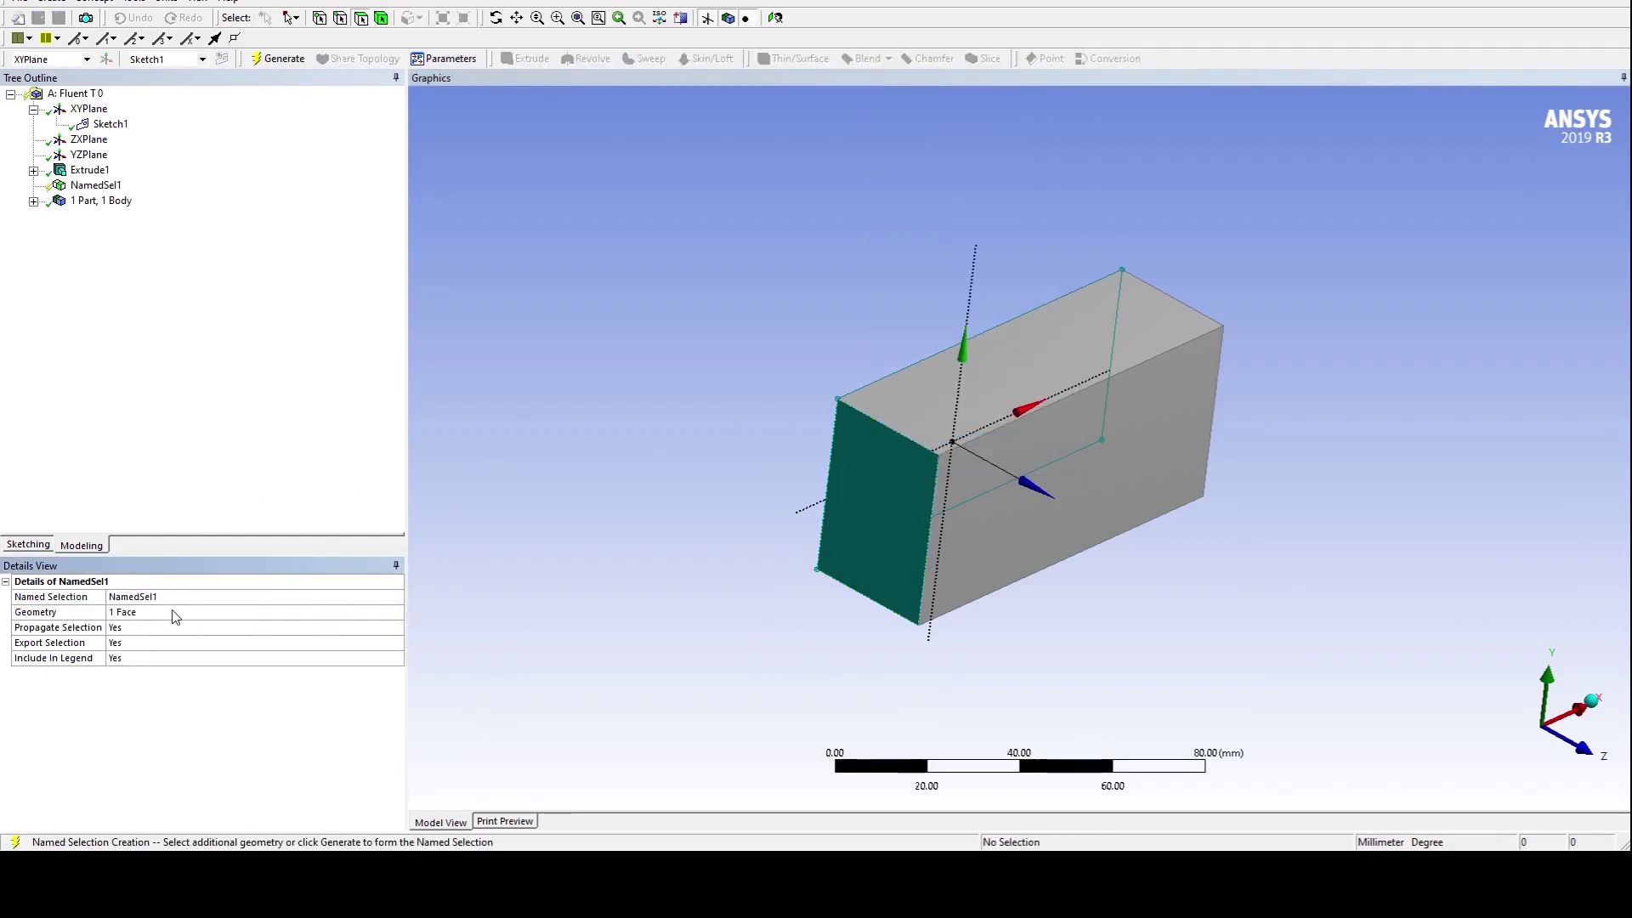
left_click(165, 598)
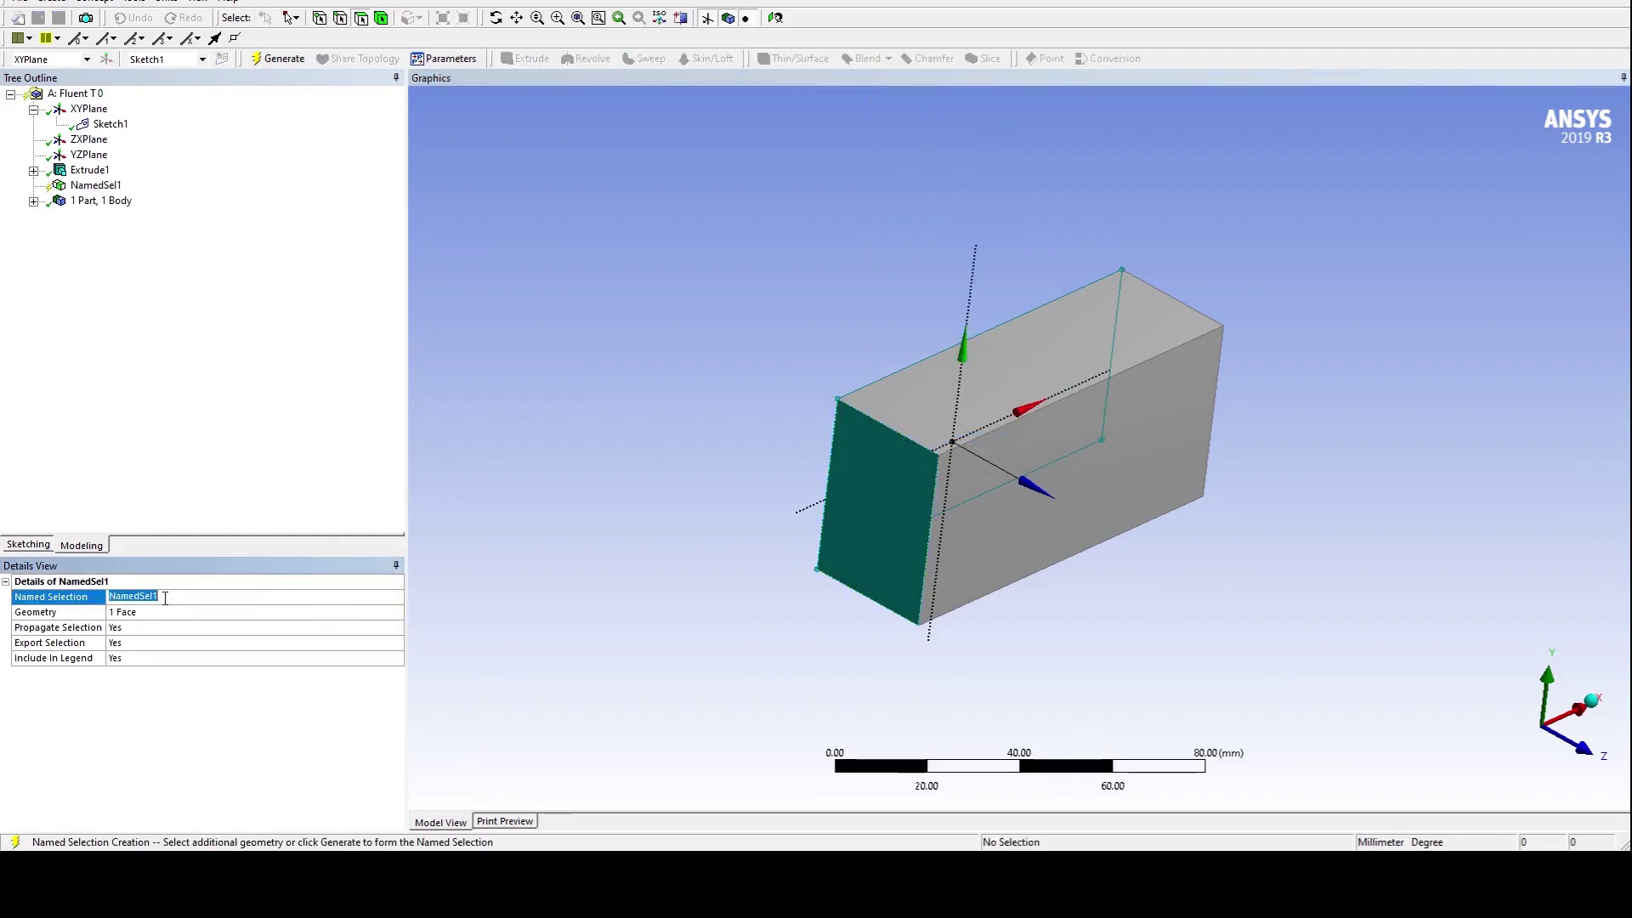
type("Velocity Inlet")
key("Return")
right_click(85, 185)
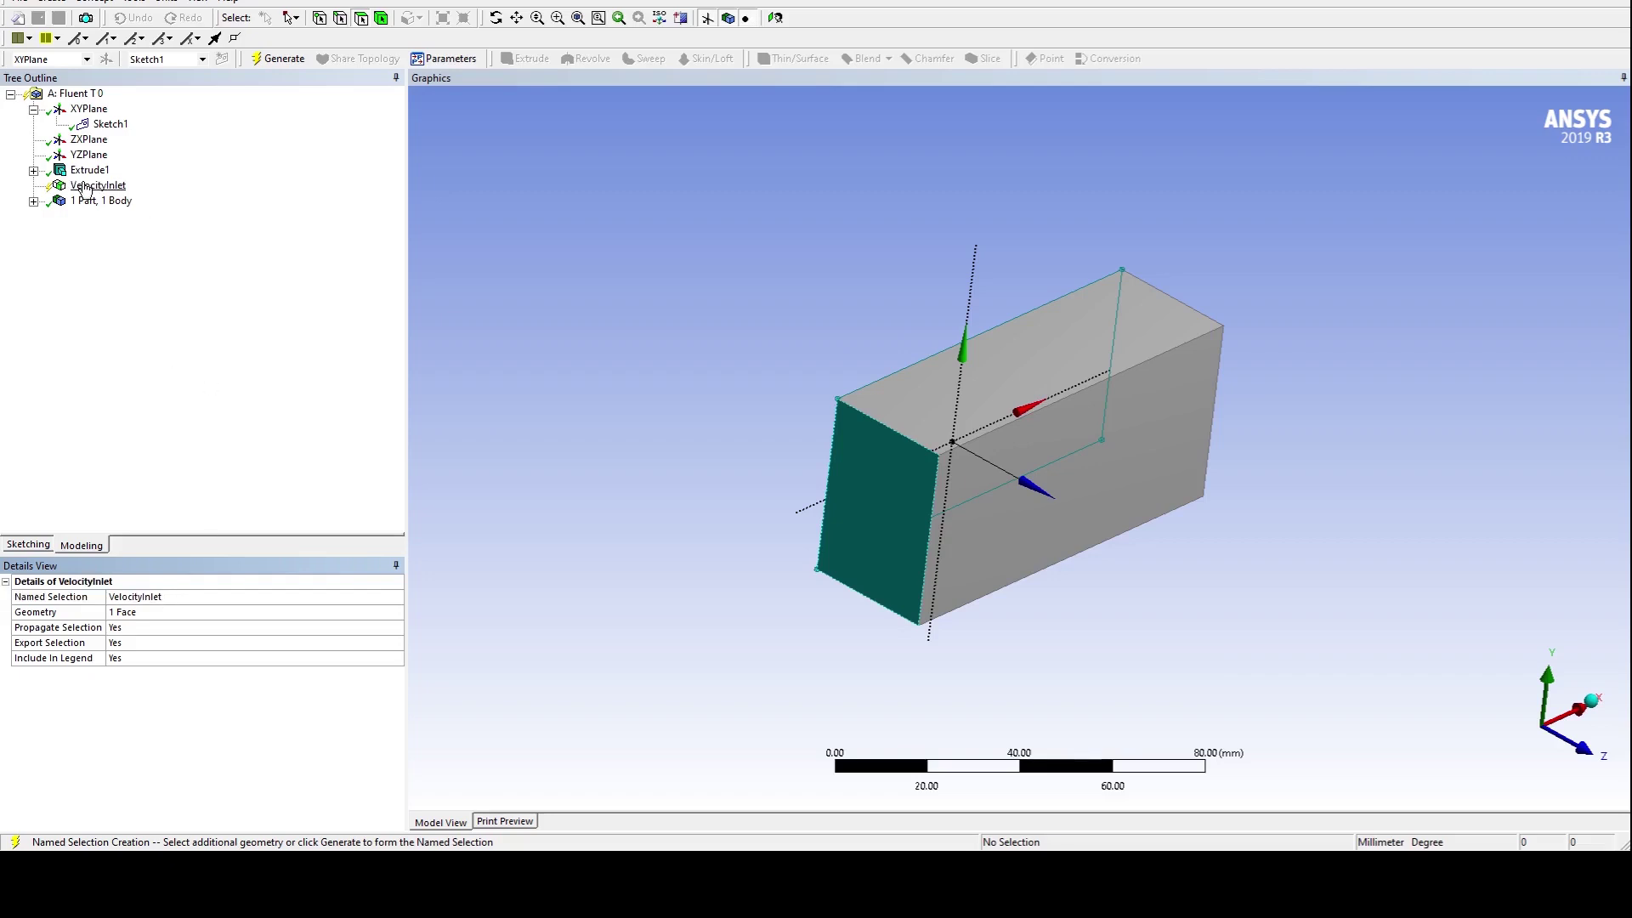
left_click(141, 209)
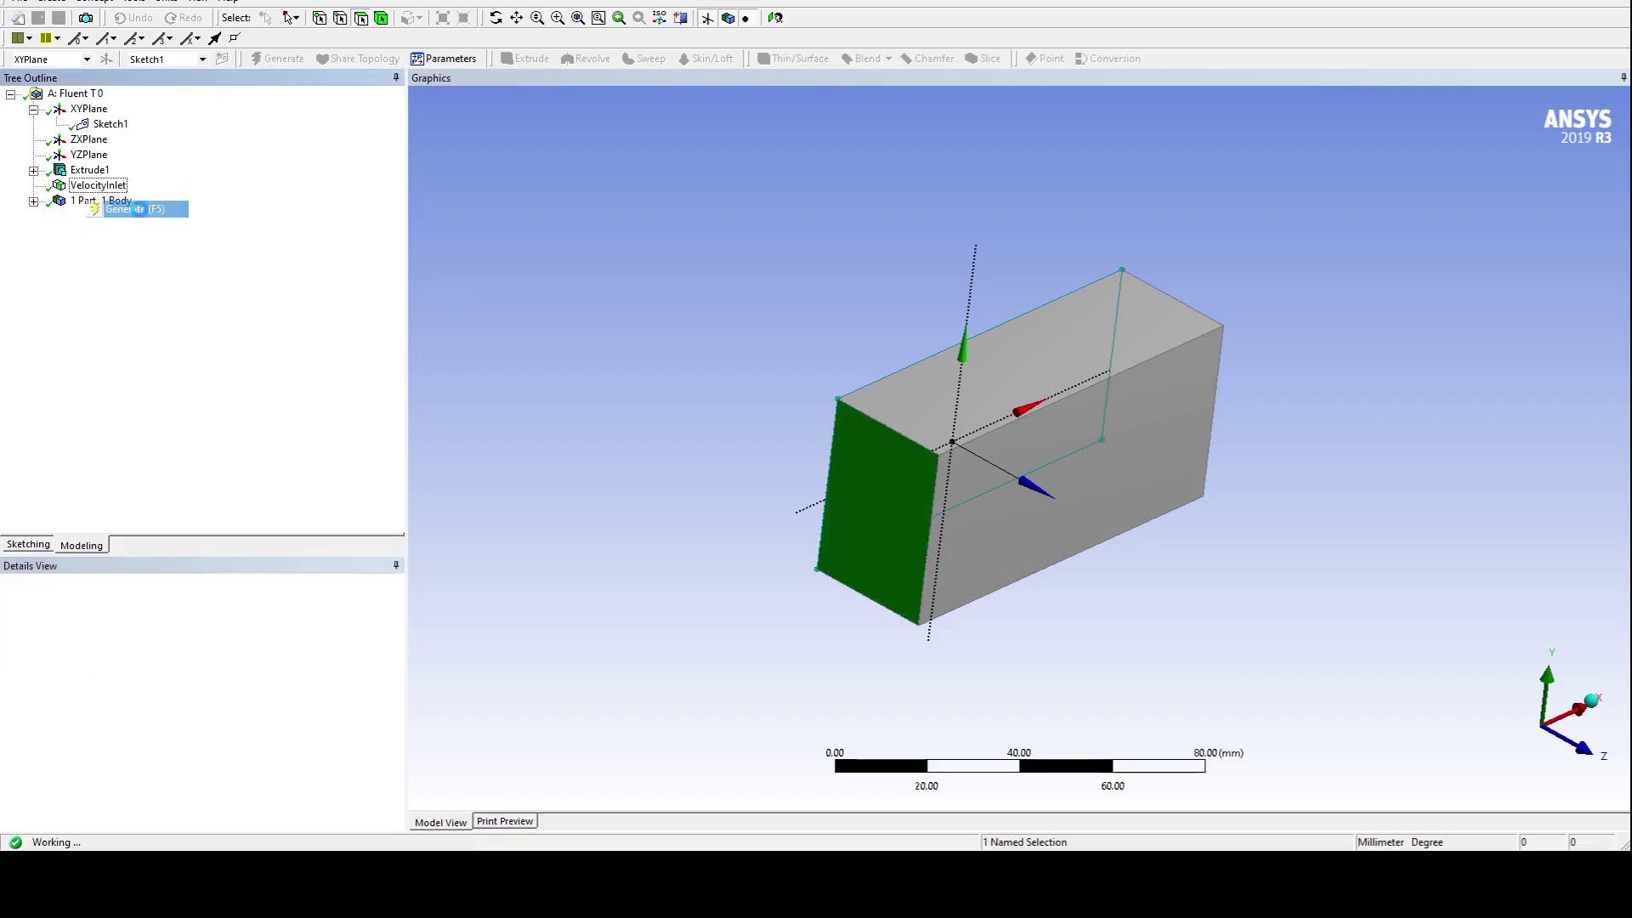
middle_click_drag(1313, 416, 1079, 437)
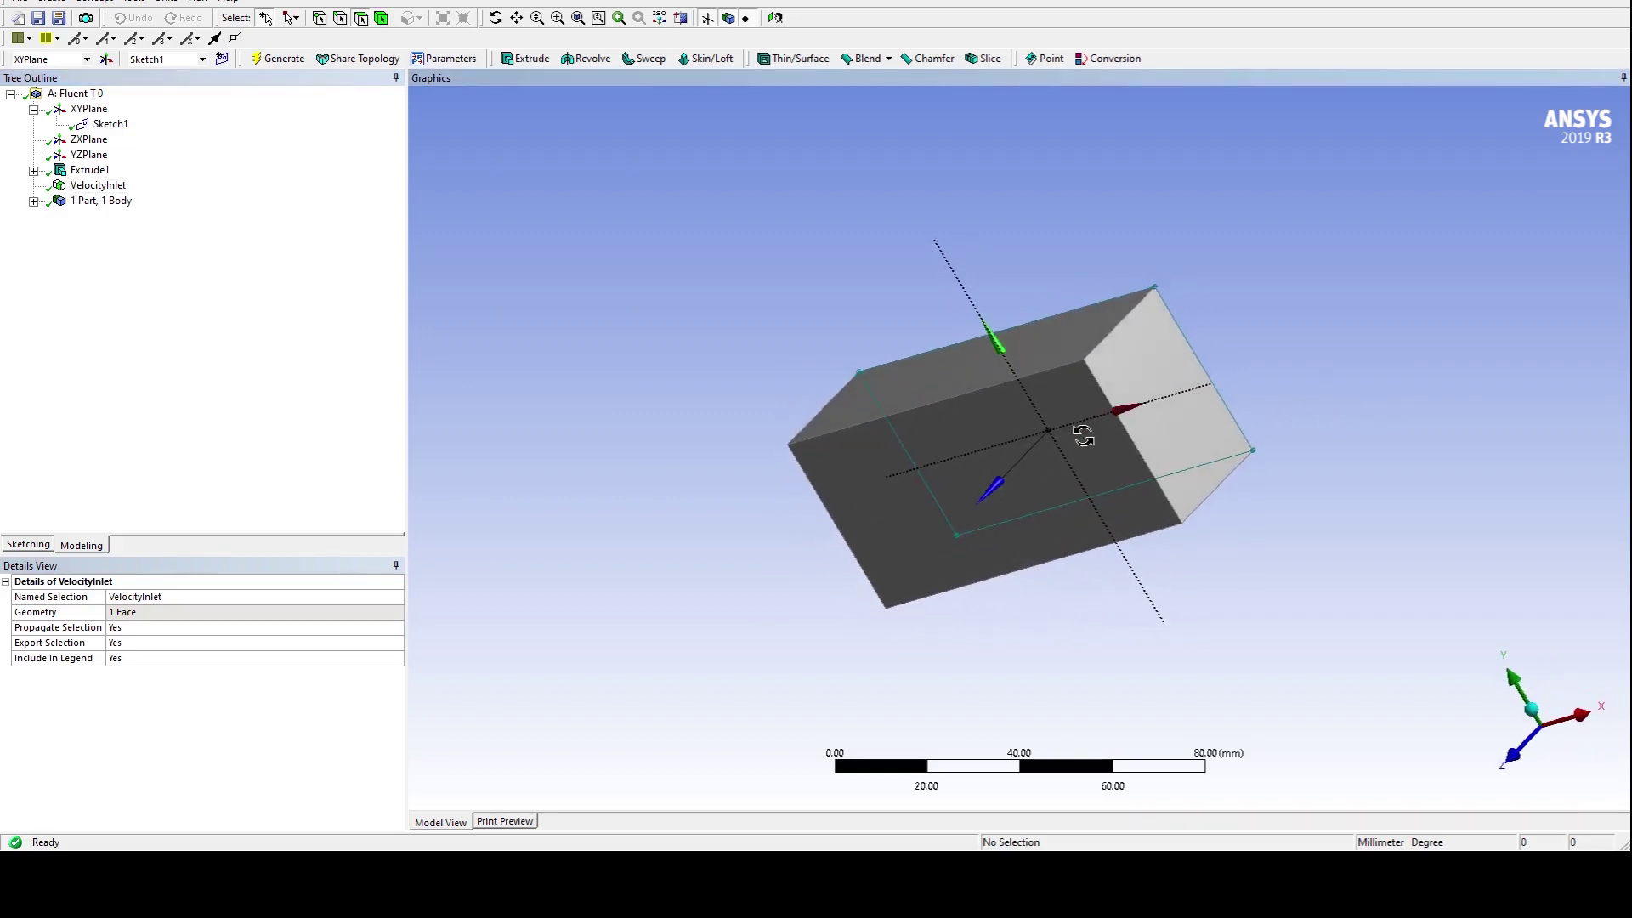
Step: Assign the block's other end face to a new PressureOutlet named selection and generate with F5
left_click(1135, 367)
right_click(1135, 365)
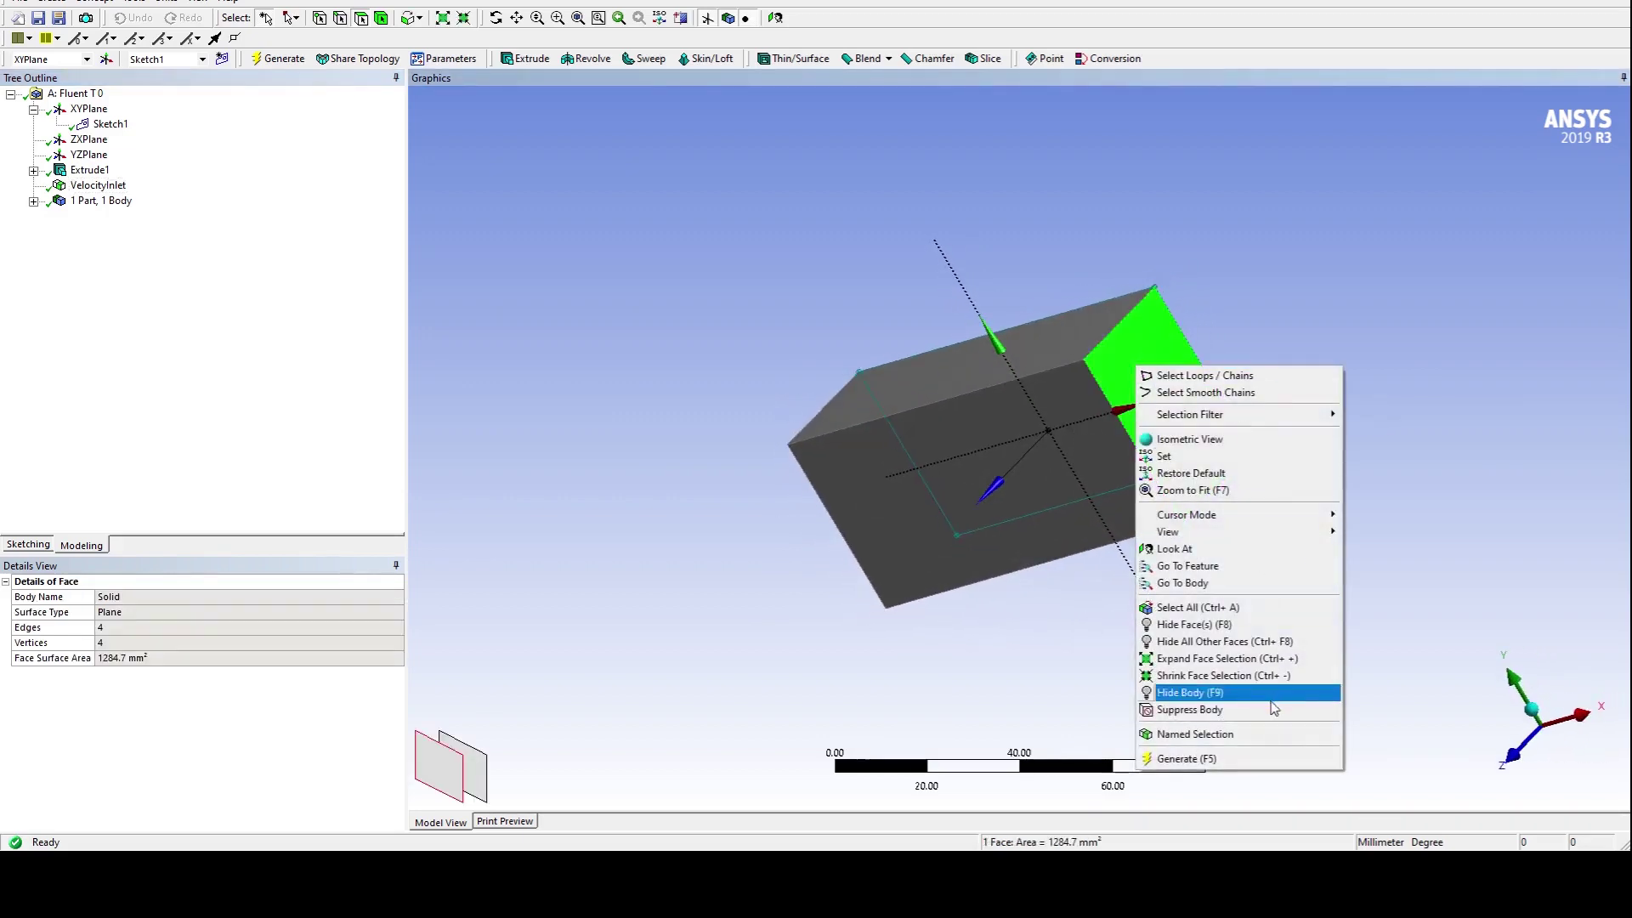
left_click(1262, 737)
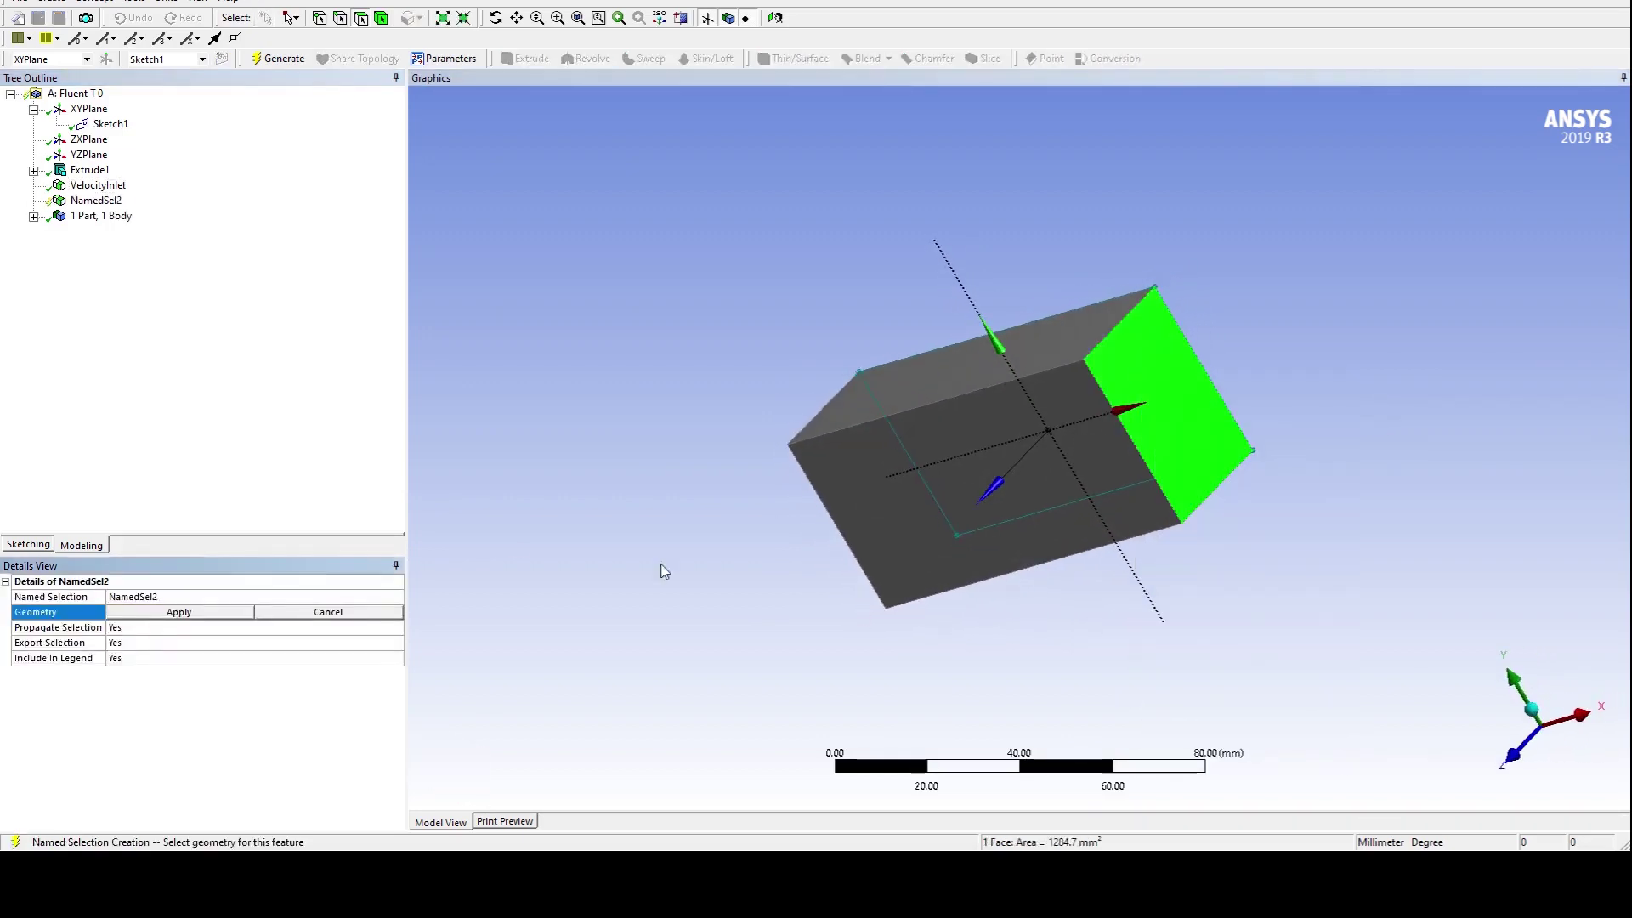
left_click(175, 595)
type("Ve")
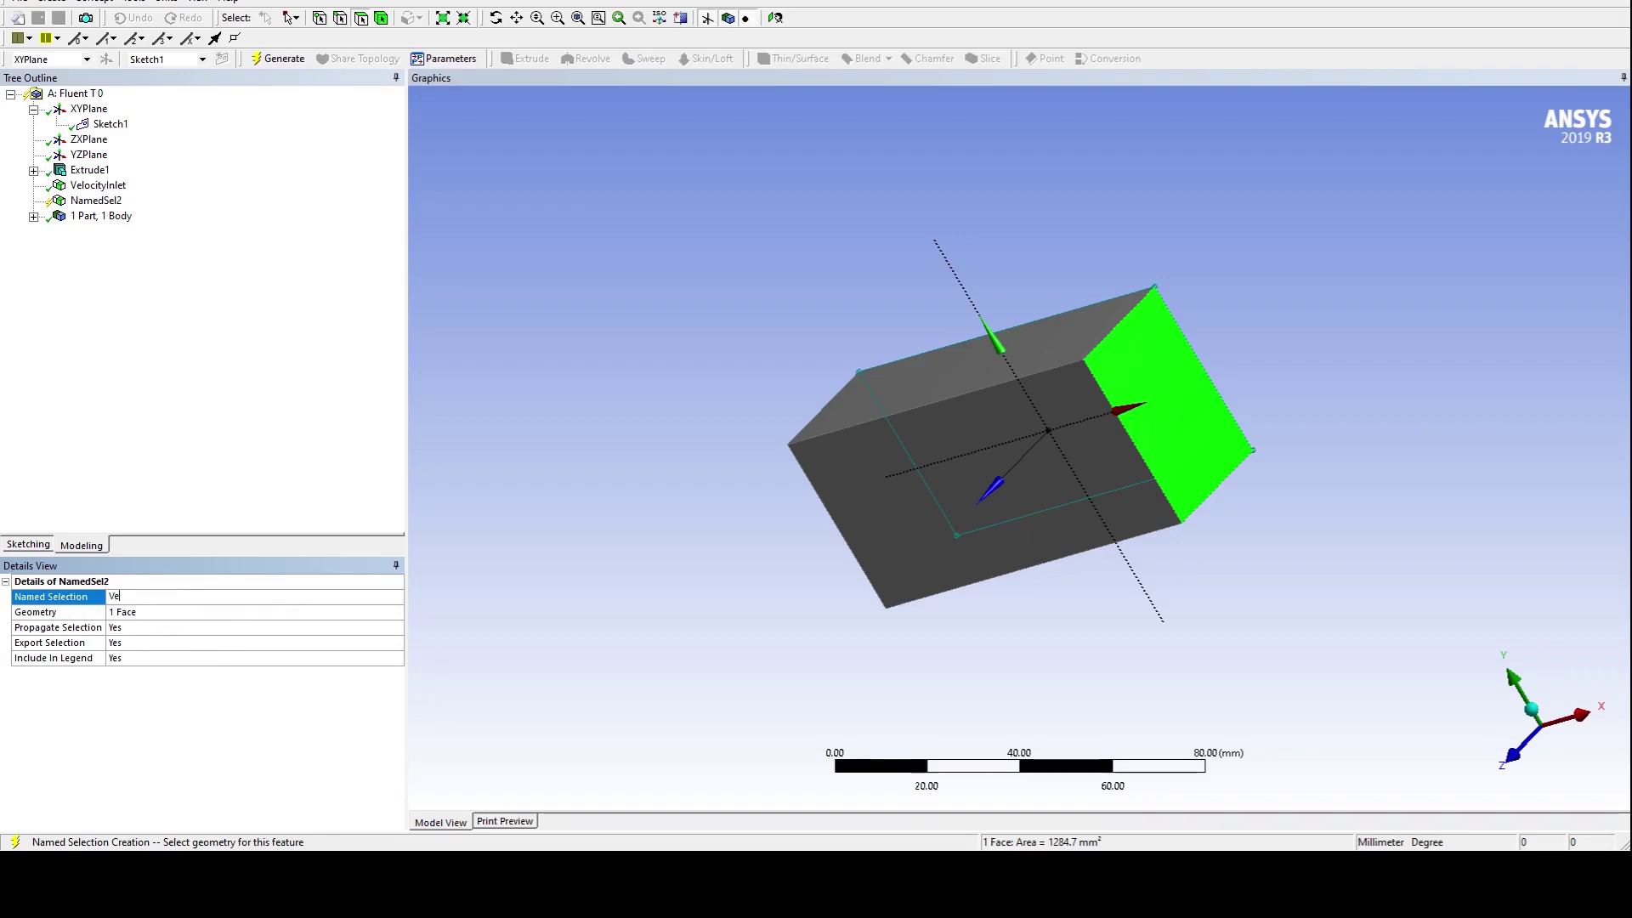
key("BackSpace")
key("BackSpace")
type("Pressure")
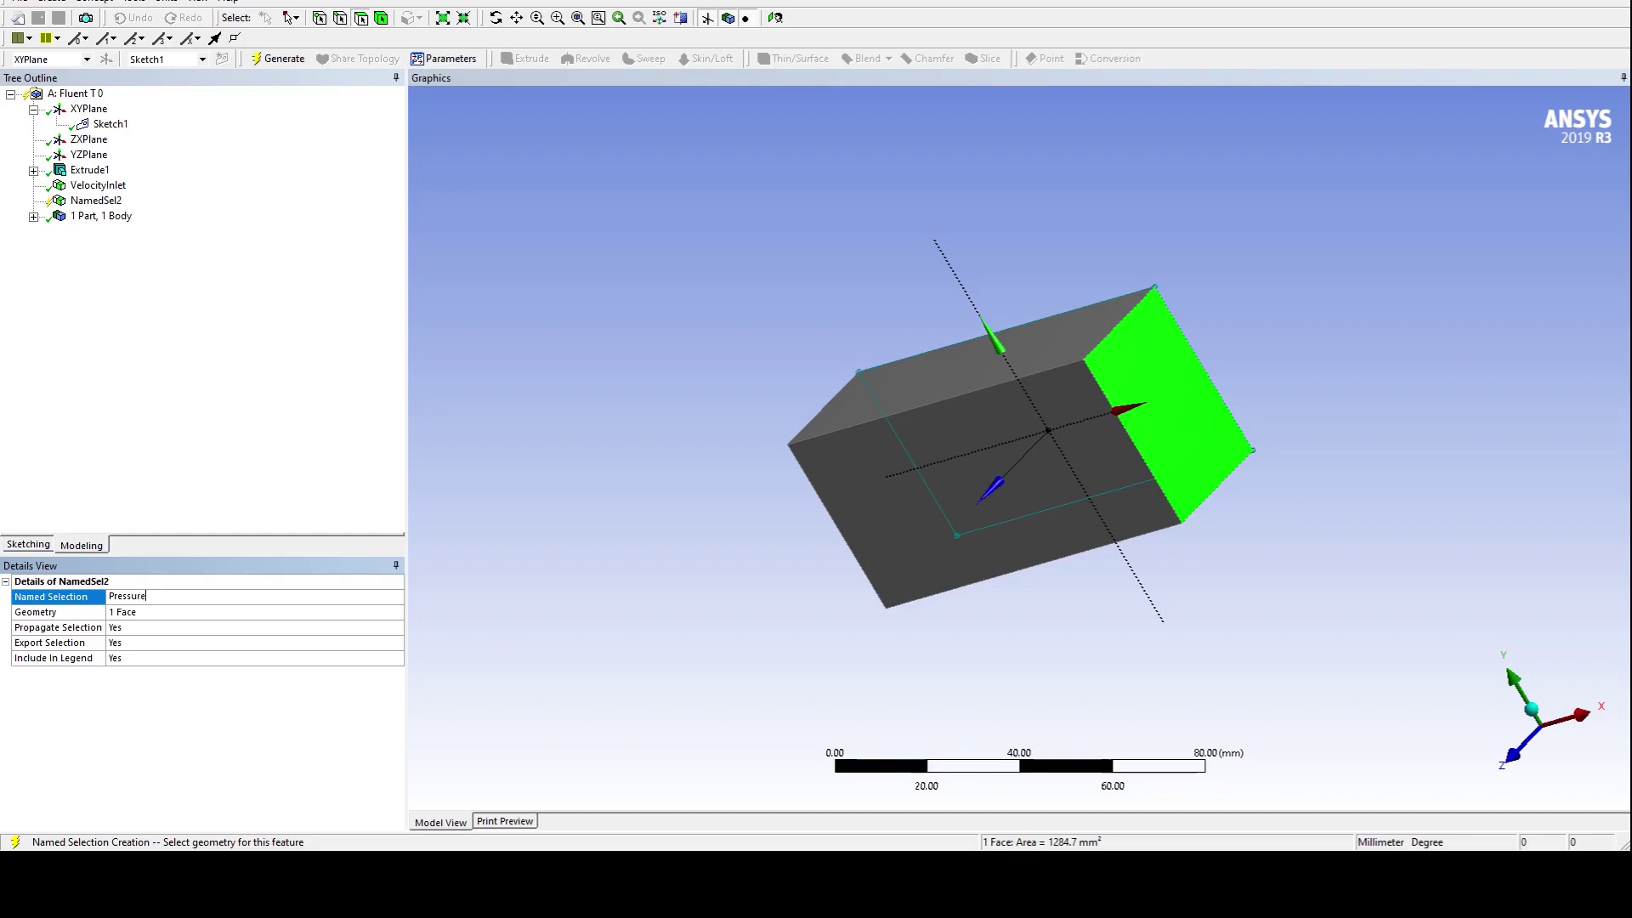
type(" Outlet")
key("Return")
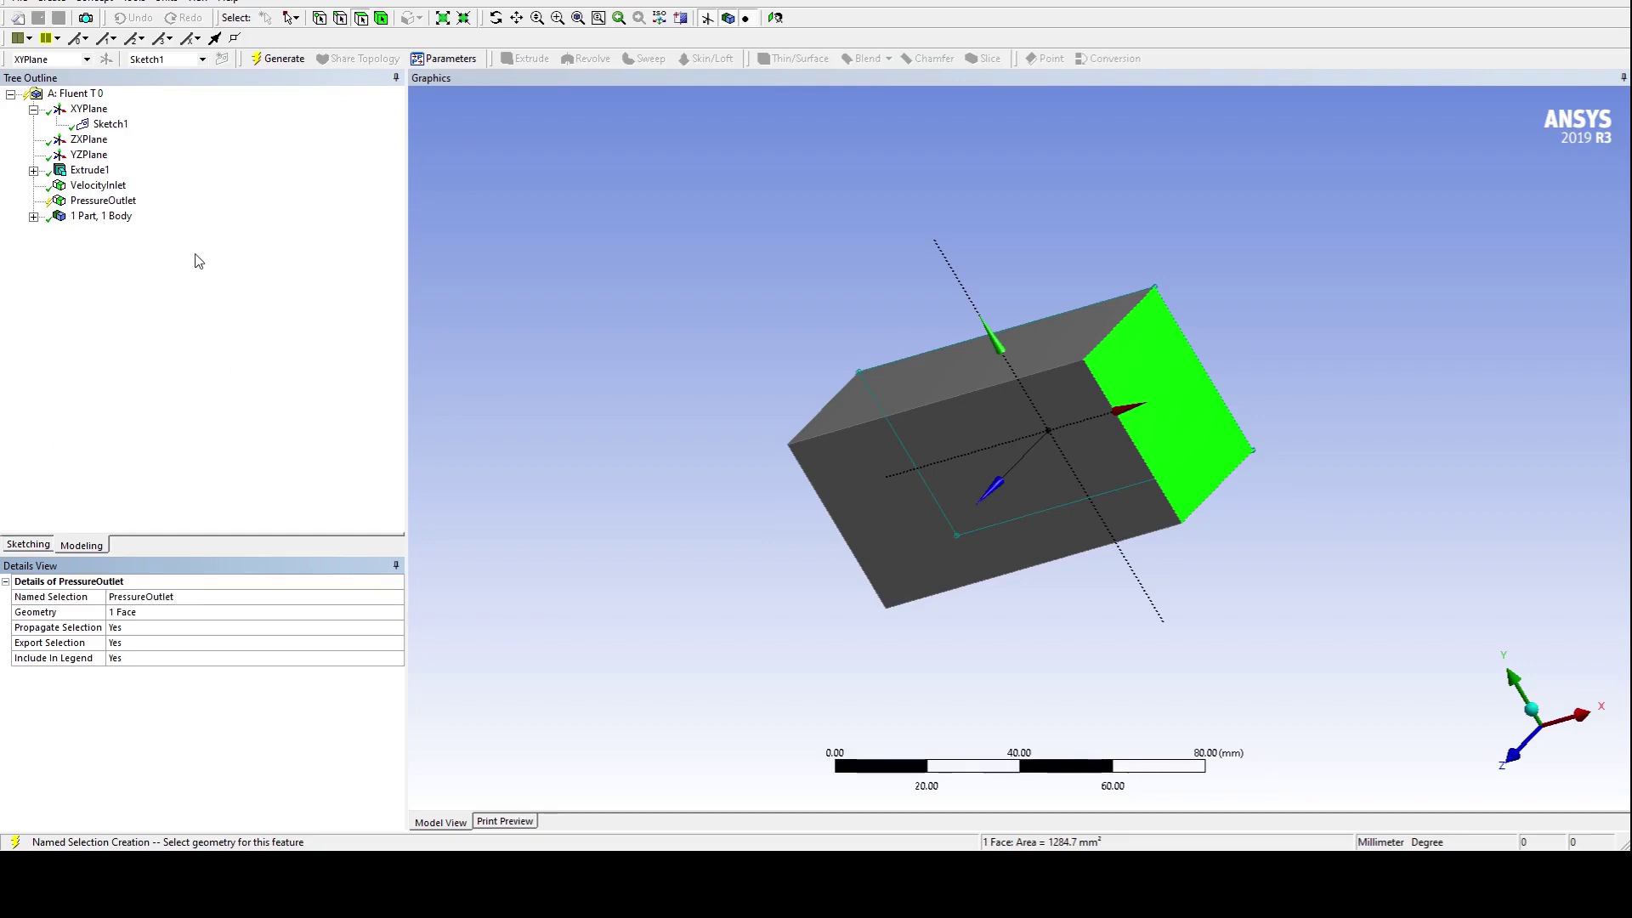
key("F5")
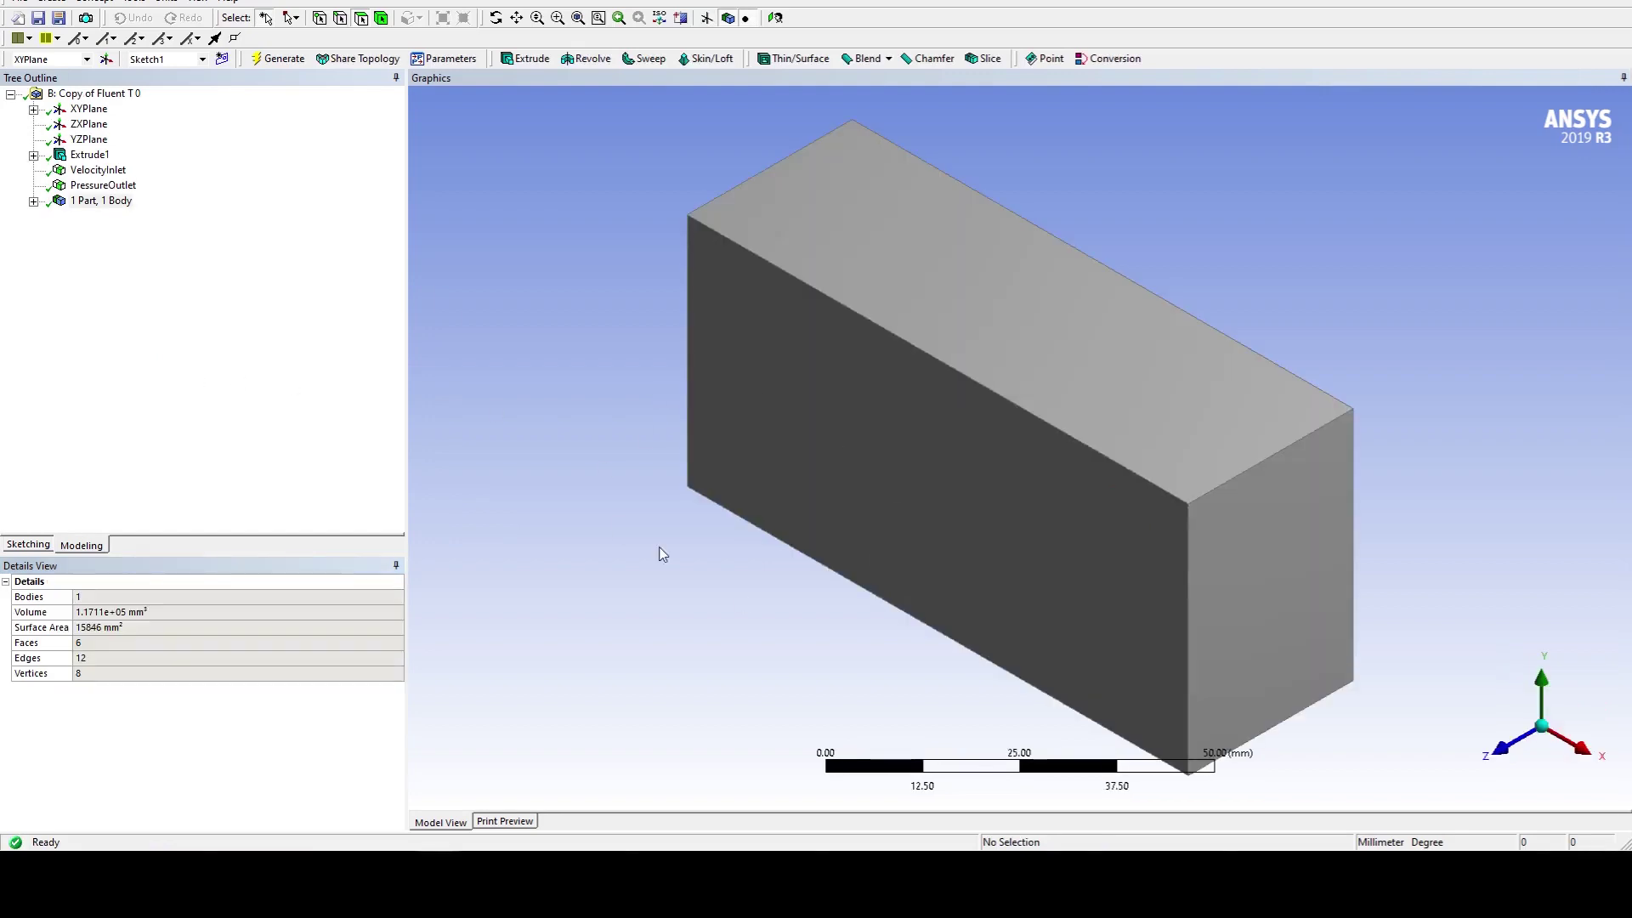
left_click(906, 488)
left_click(1343, 311)
middle_click_drag(1343, 312, 1027, 353)
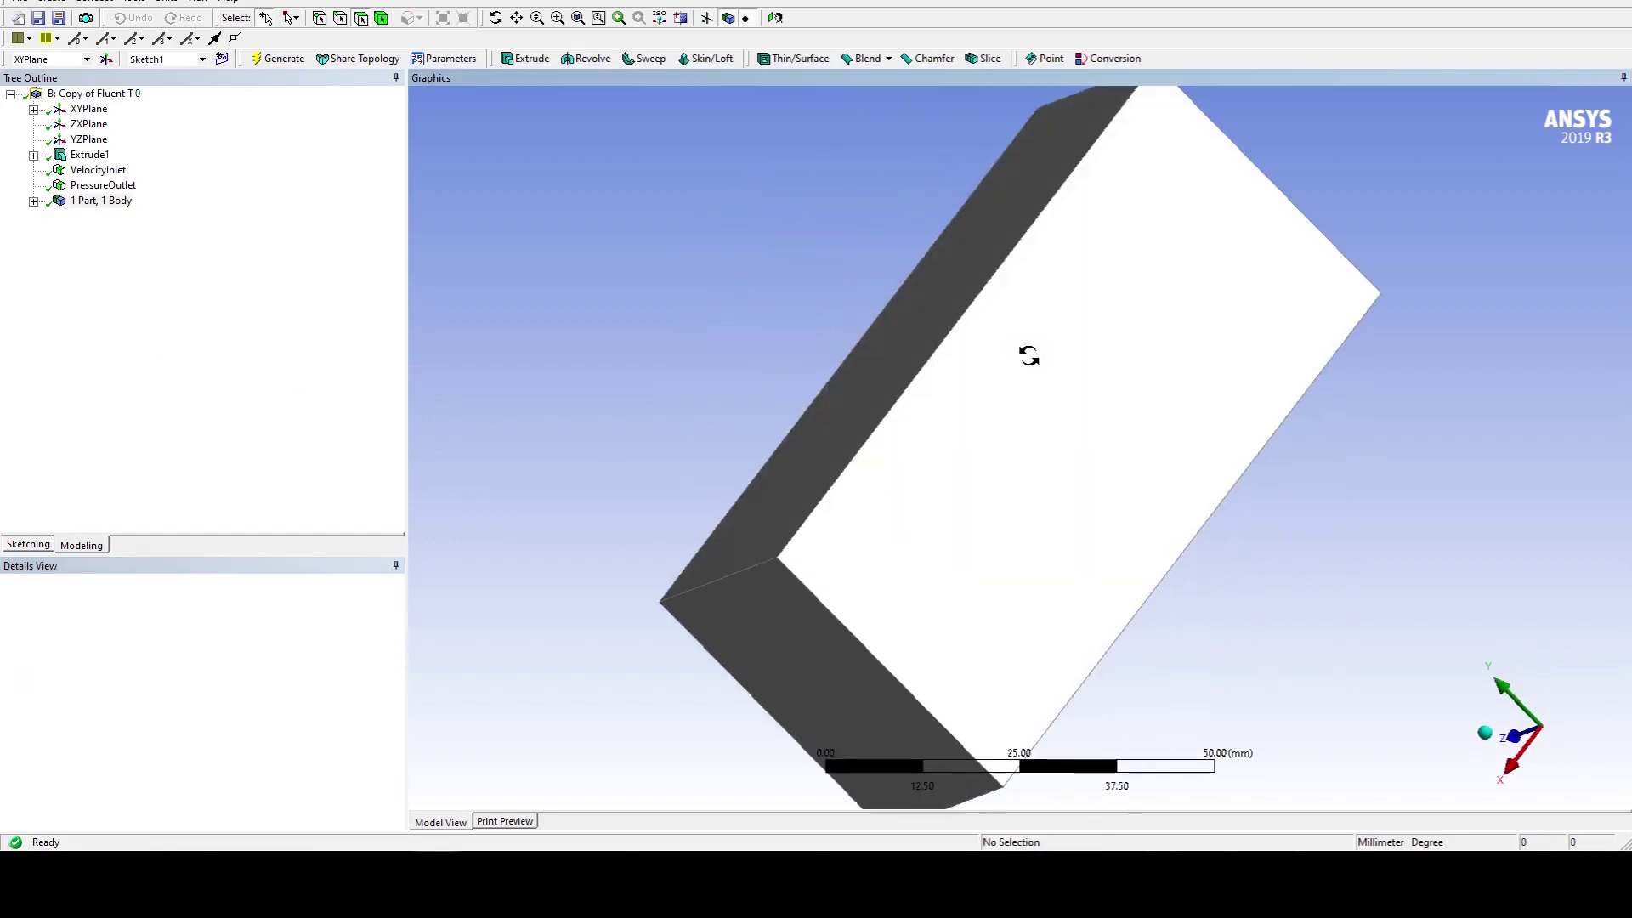
middle_click_drag(524, 406, 1019, 339)
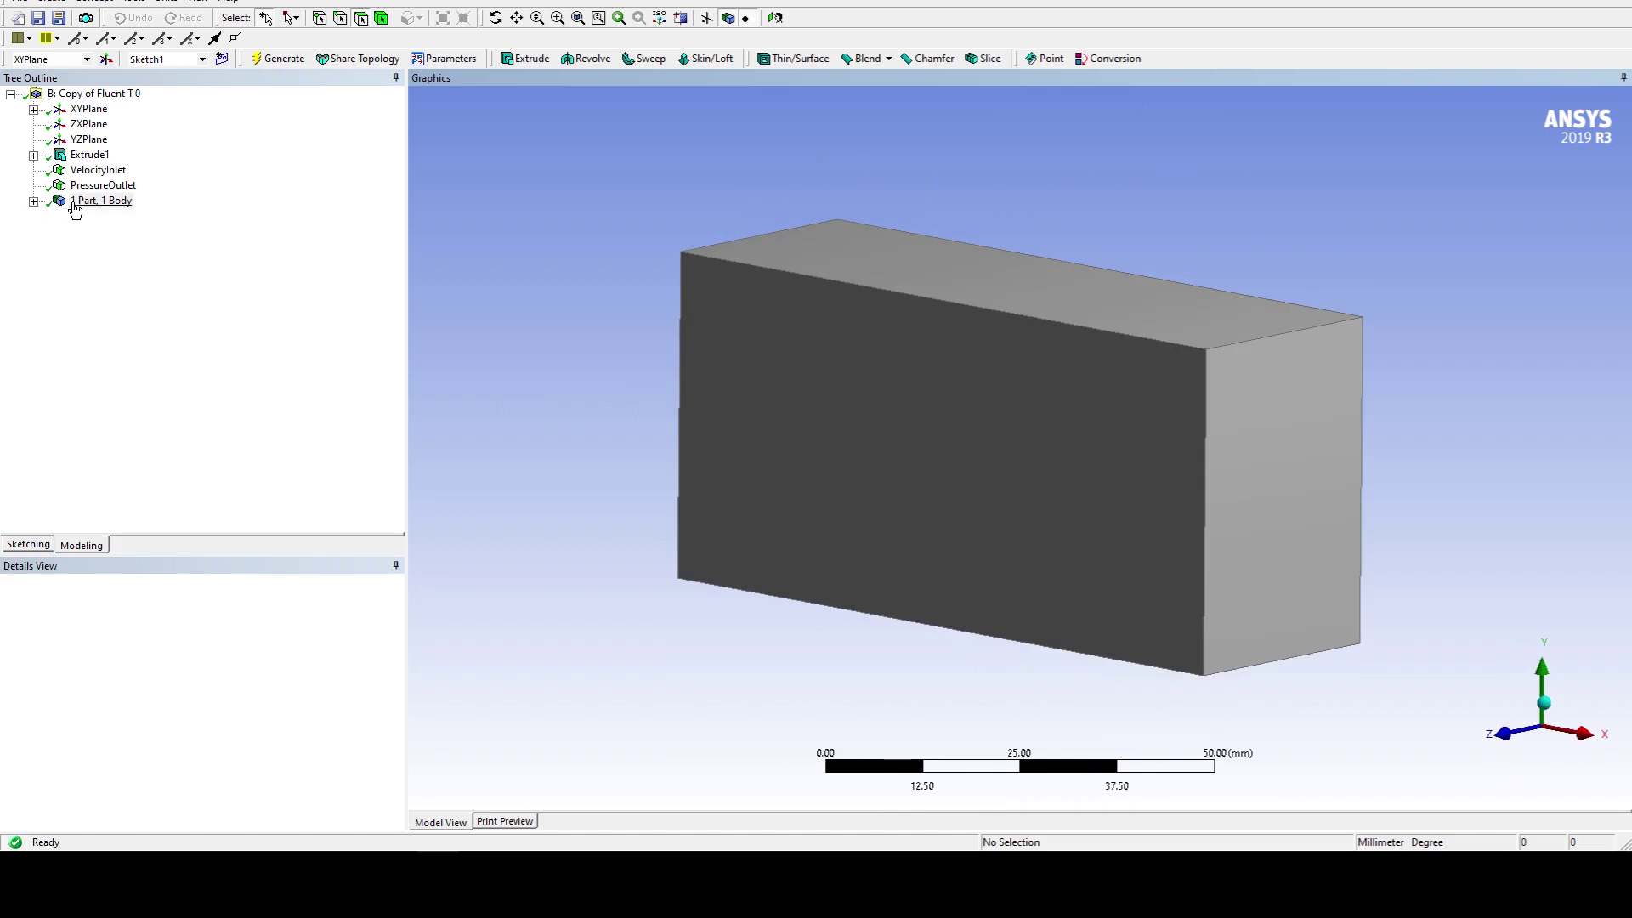
left_click(53, 200)
Step: Change the block's body type from Solid to Fluid in the Details View
left_click(33, 201)
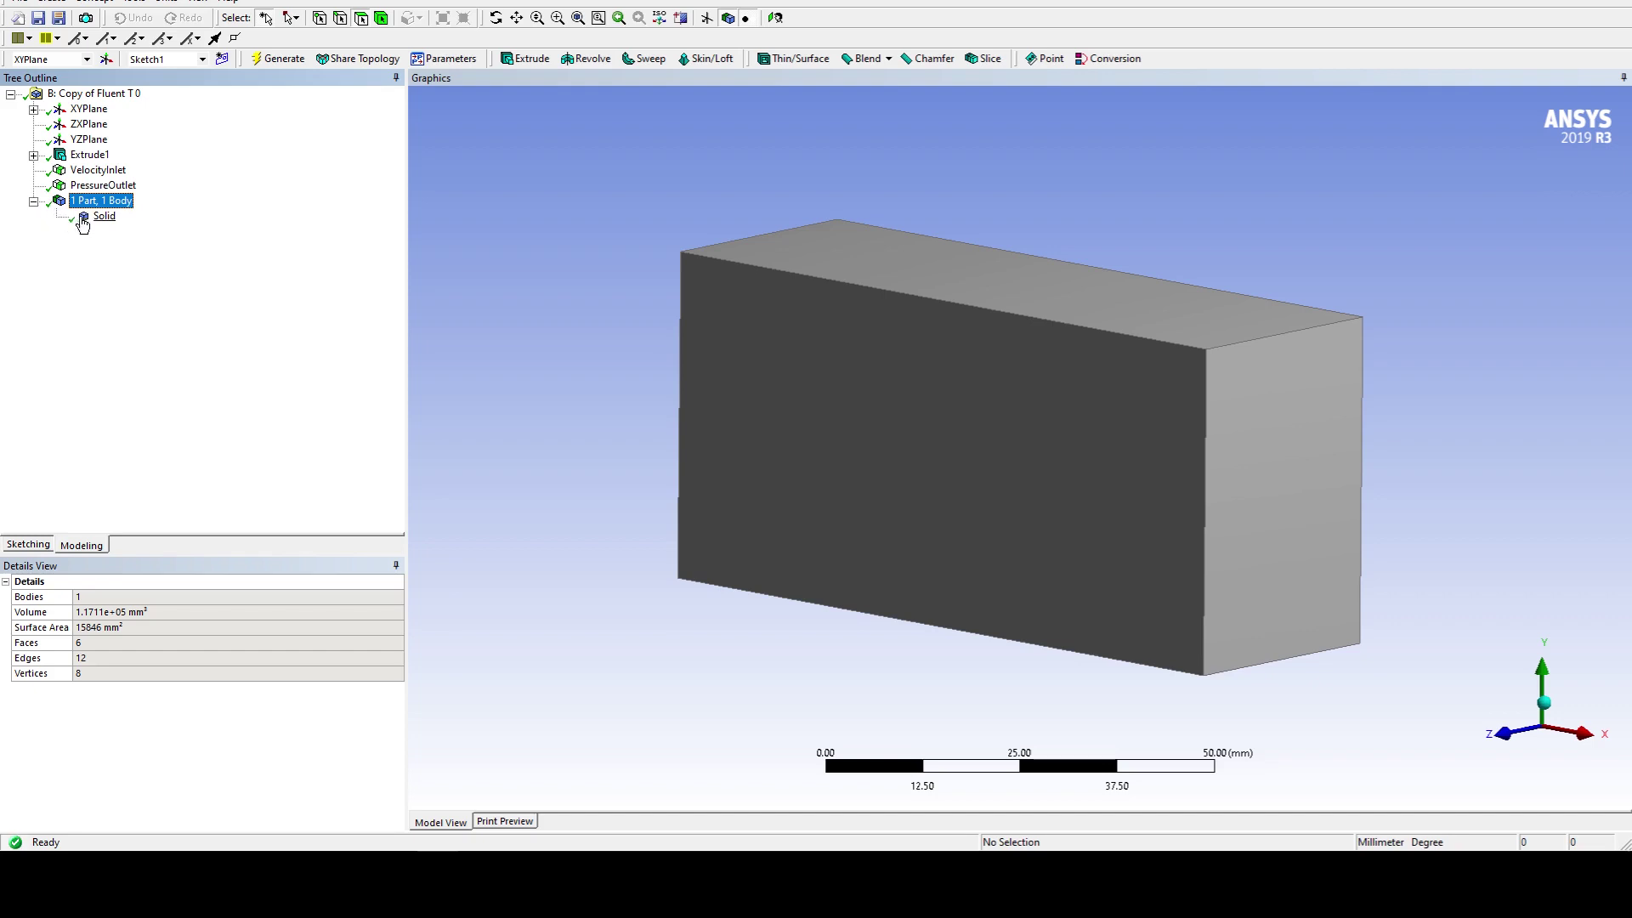
left_click(100, 217)
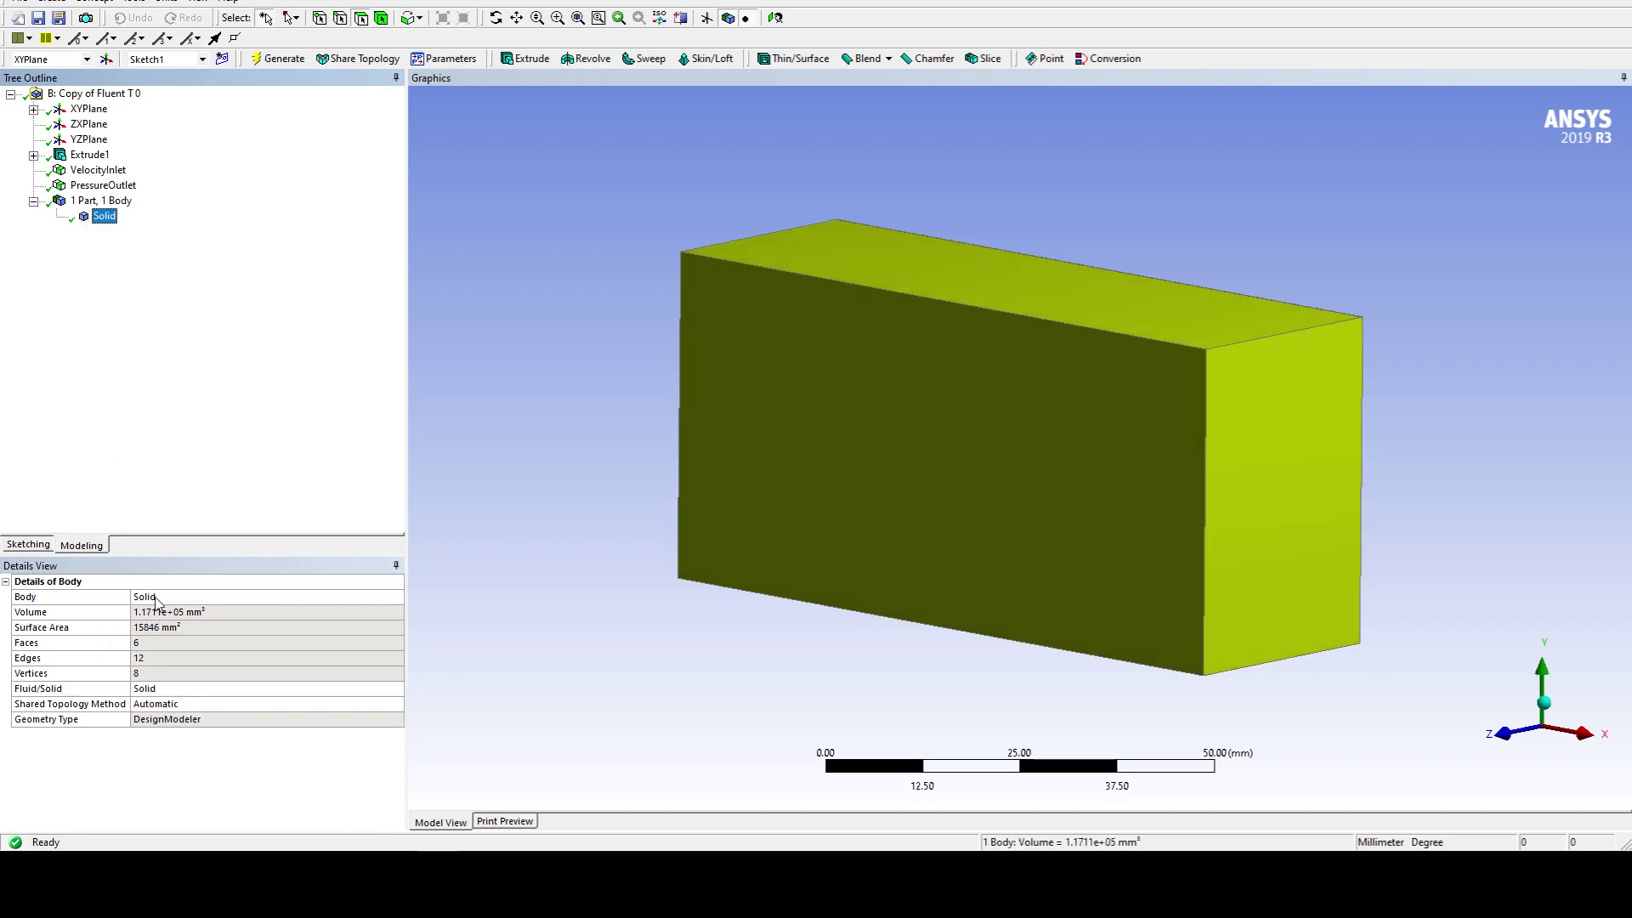
left_click(160, 690)
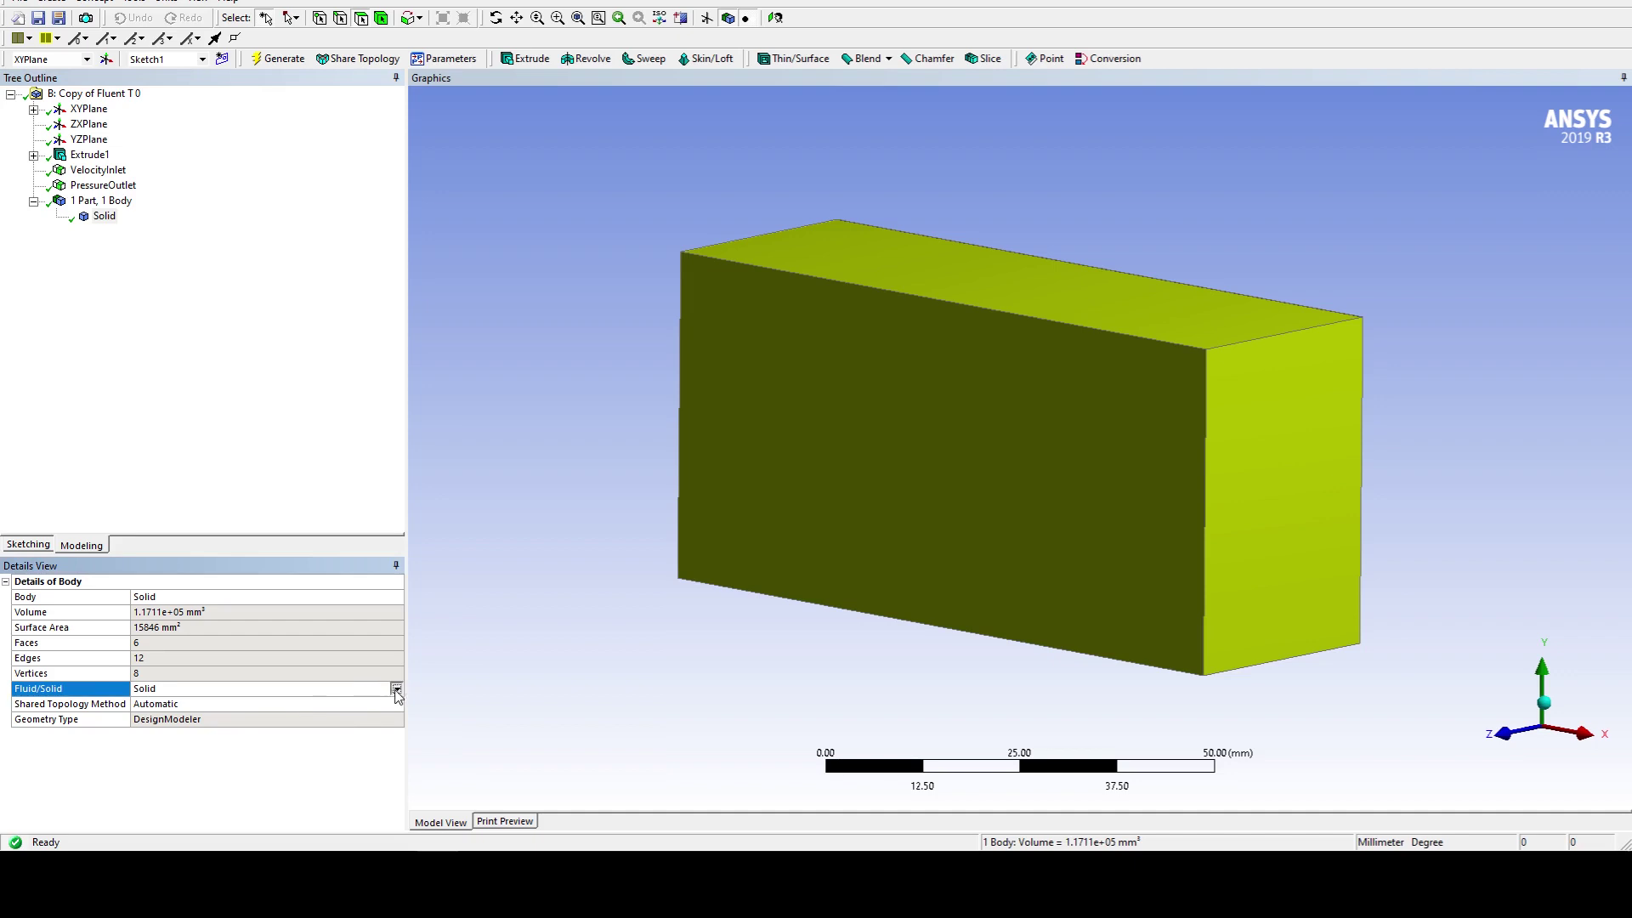
left_click(396, 688)
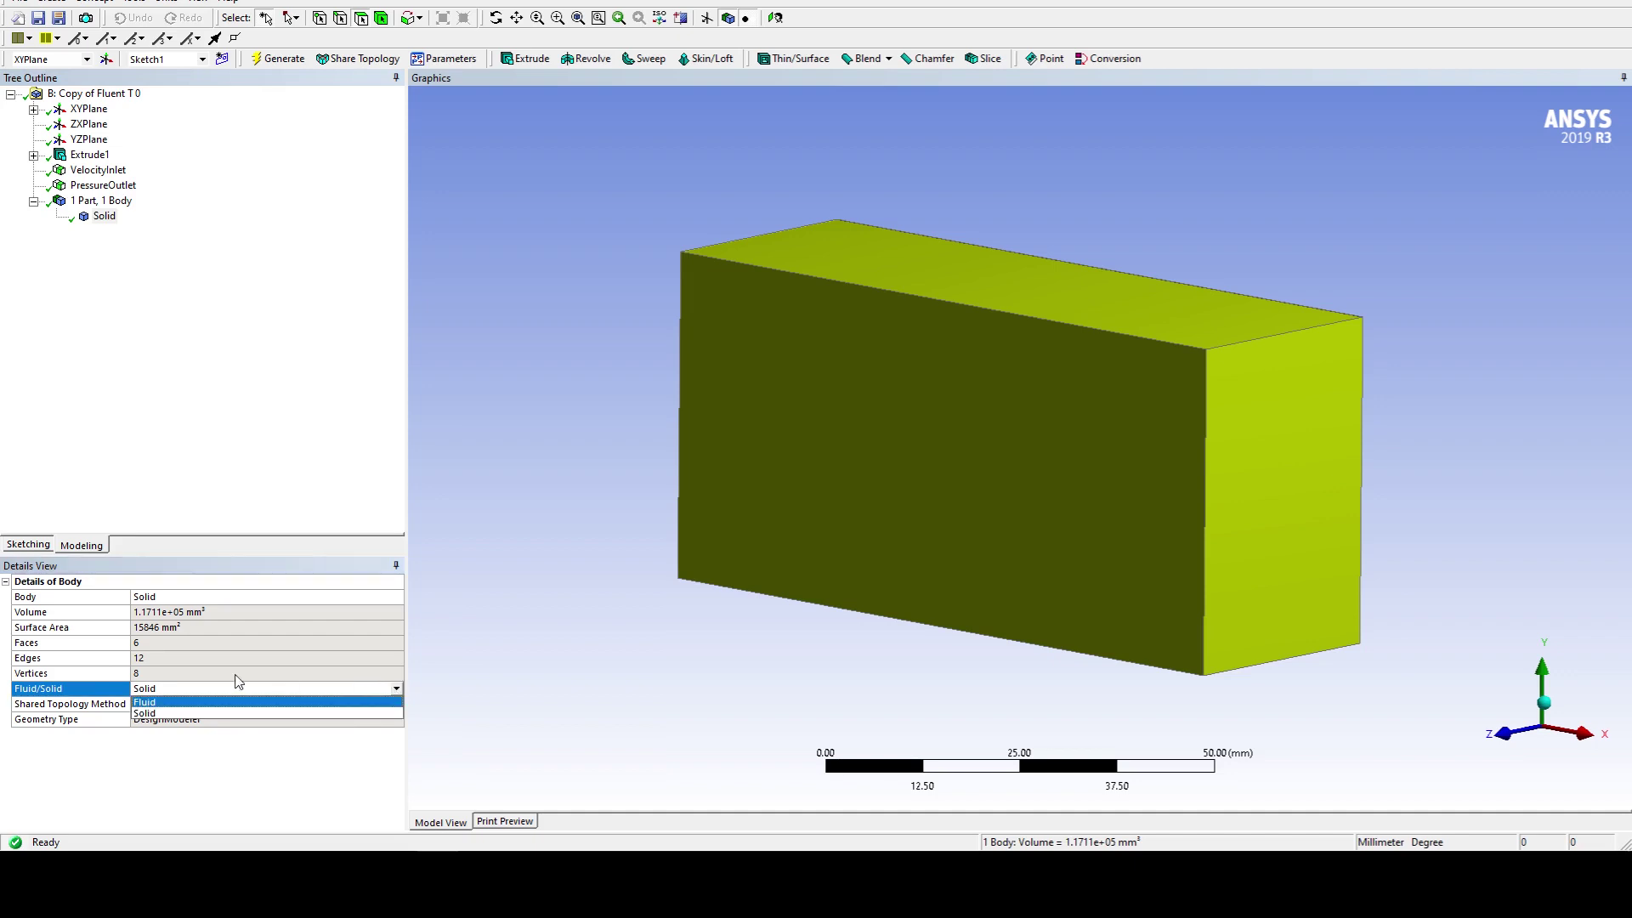
left_click(147, 703)
left_click(104, 216)
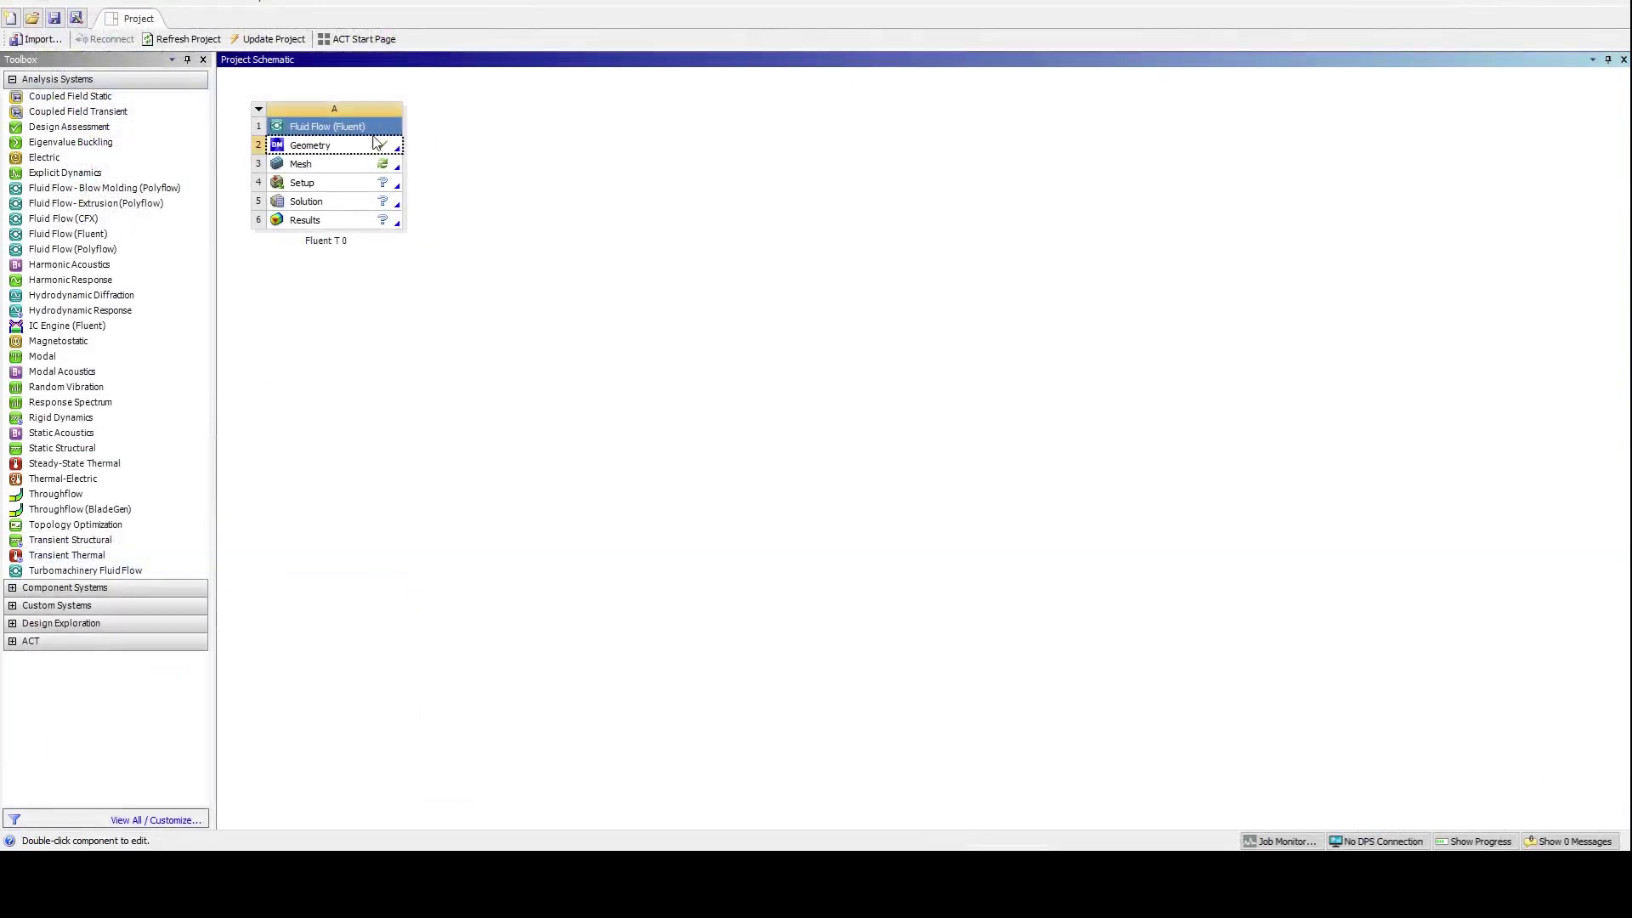
Step: Generate the default hexahedral mesh on the block (element size 5.2544e-003 m) in Meshing
double_click(351, 173)
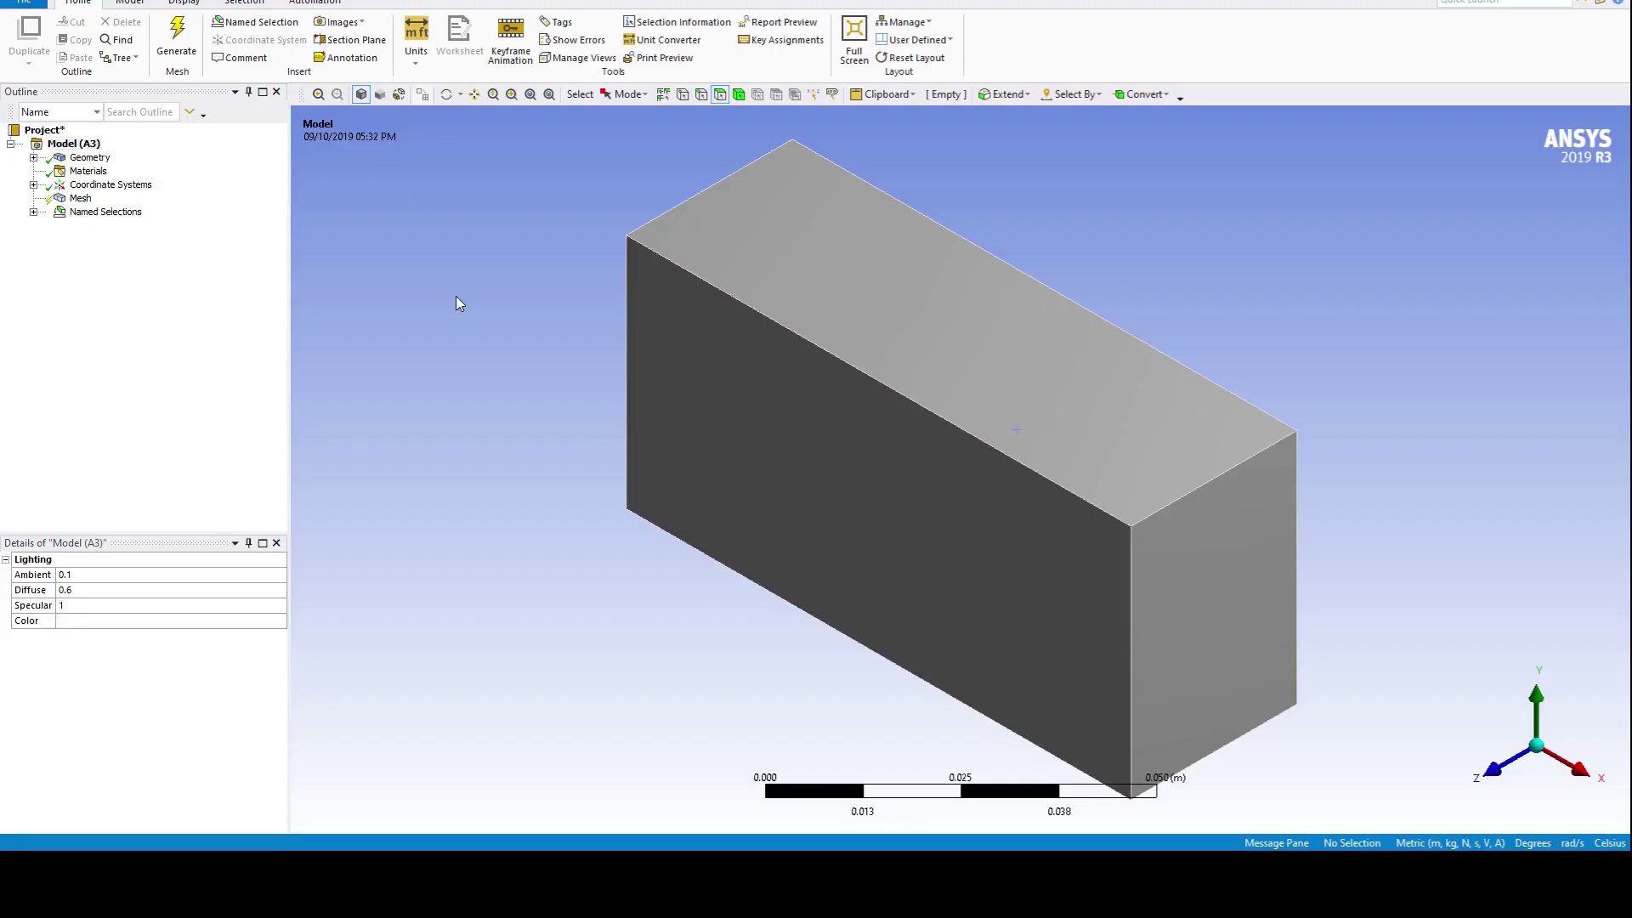
middle_click_drag(459, 302, 875, 357)
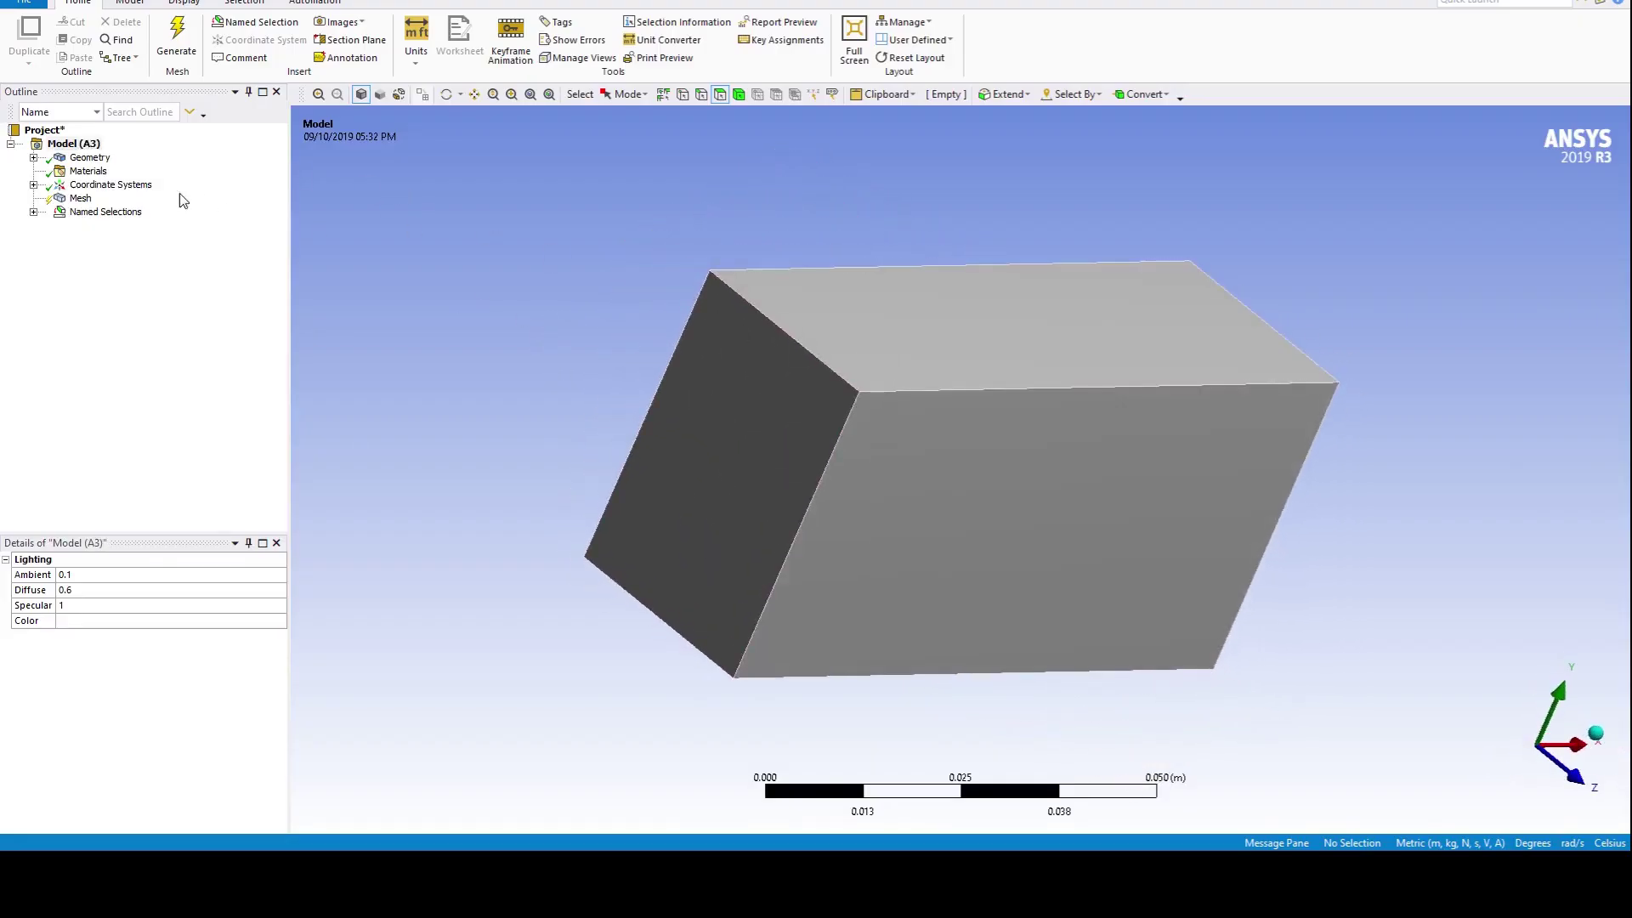
right_click(64, 204)
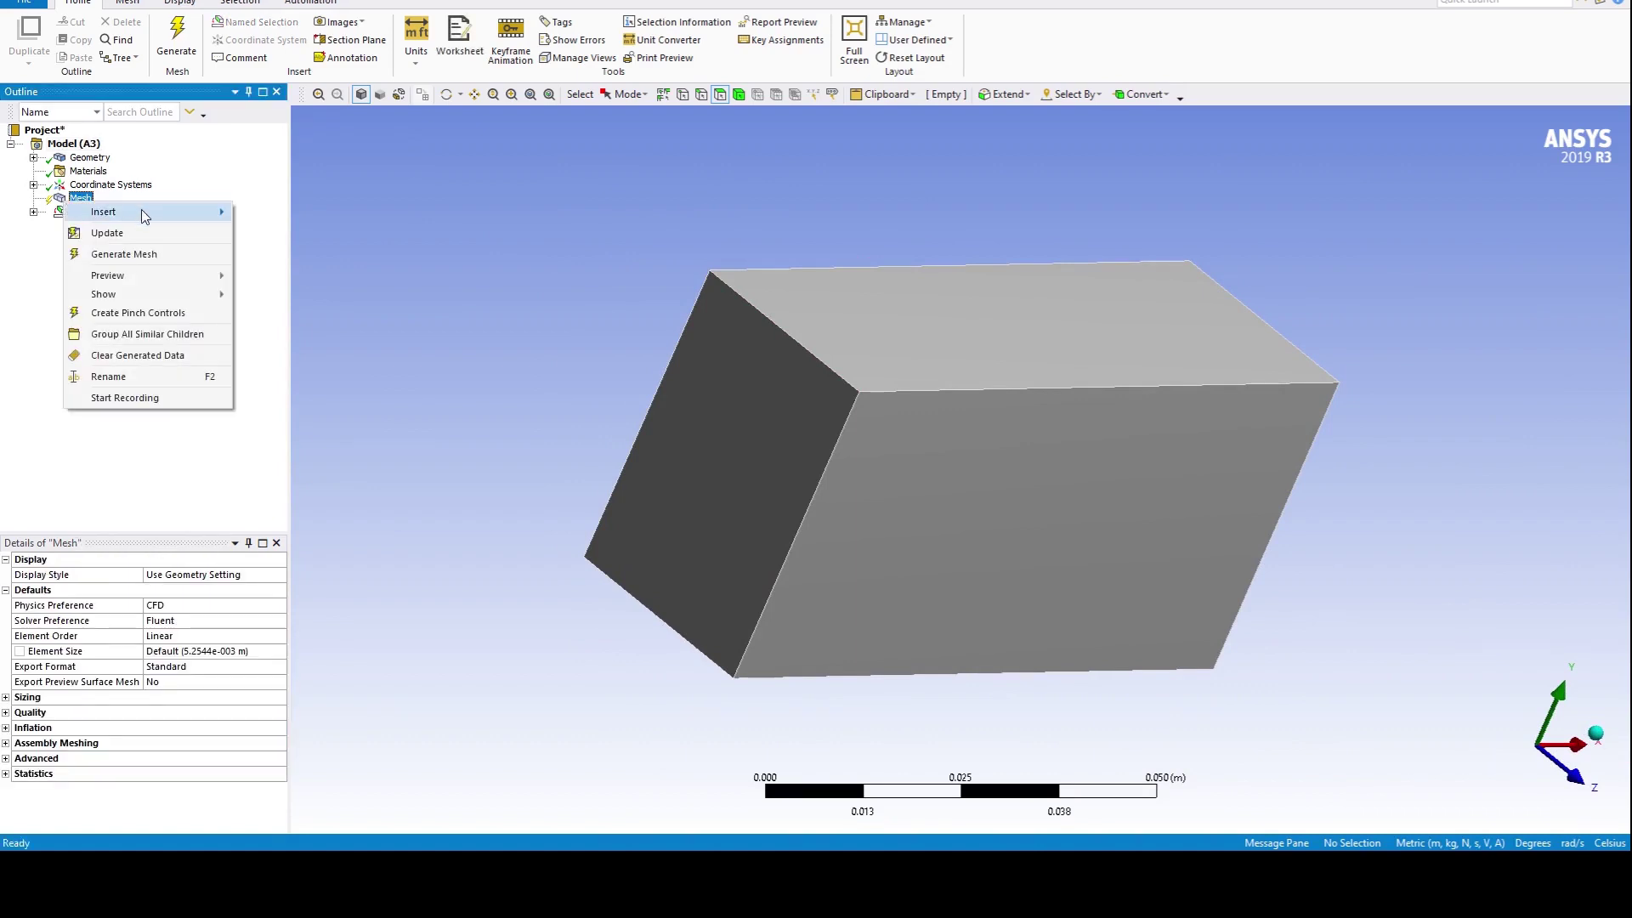
mouse_move(201, 212)
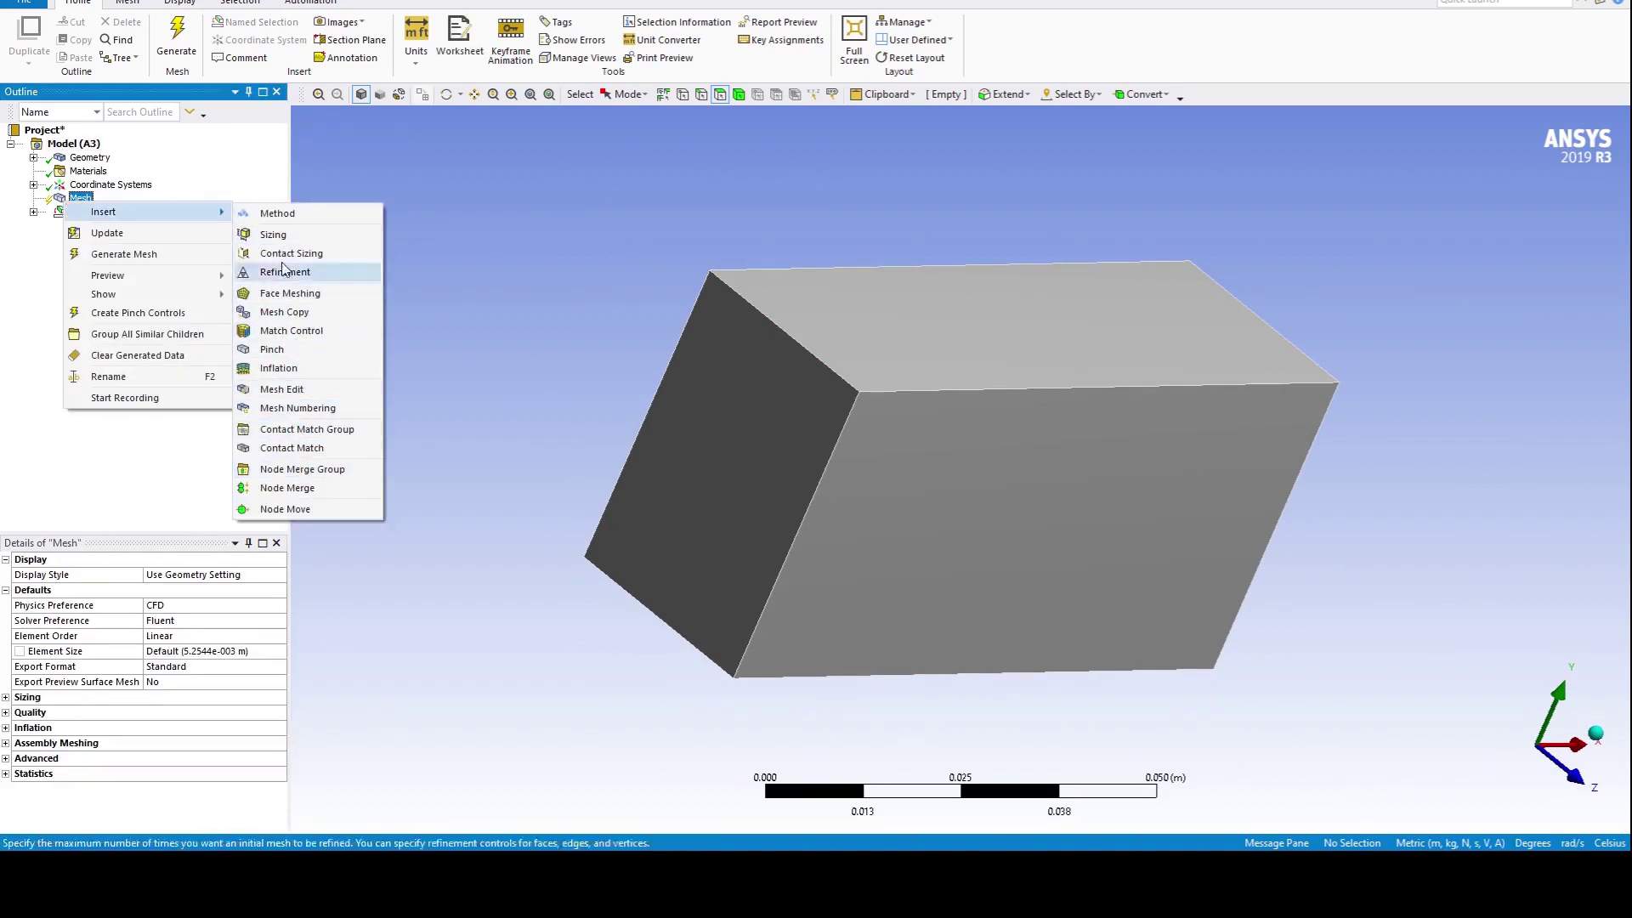
left_click(25, 253)
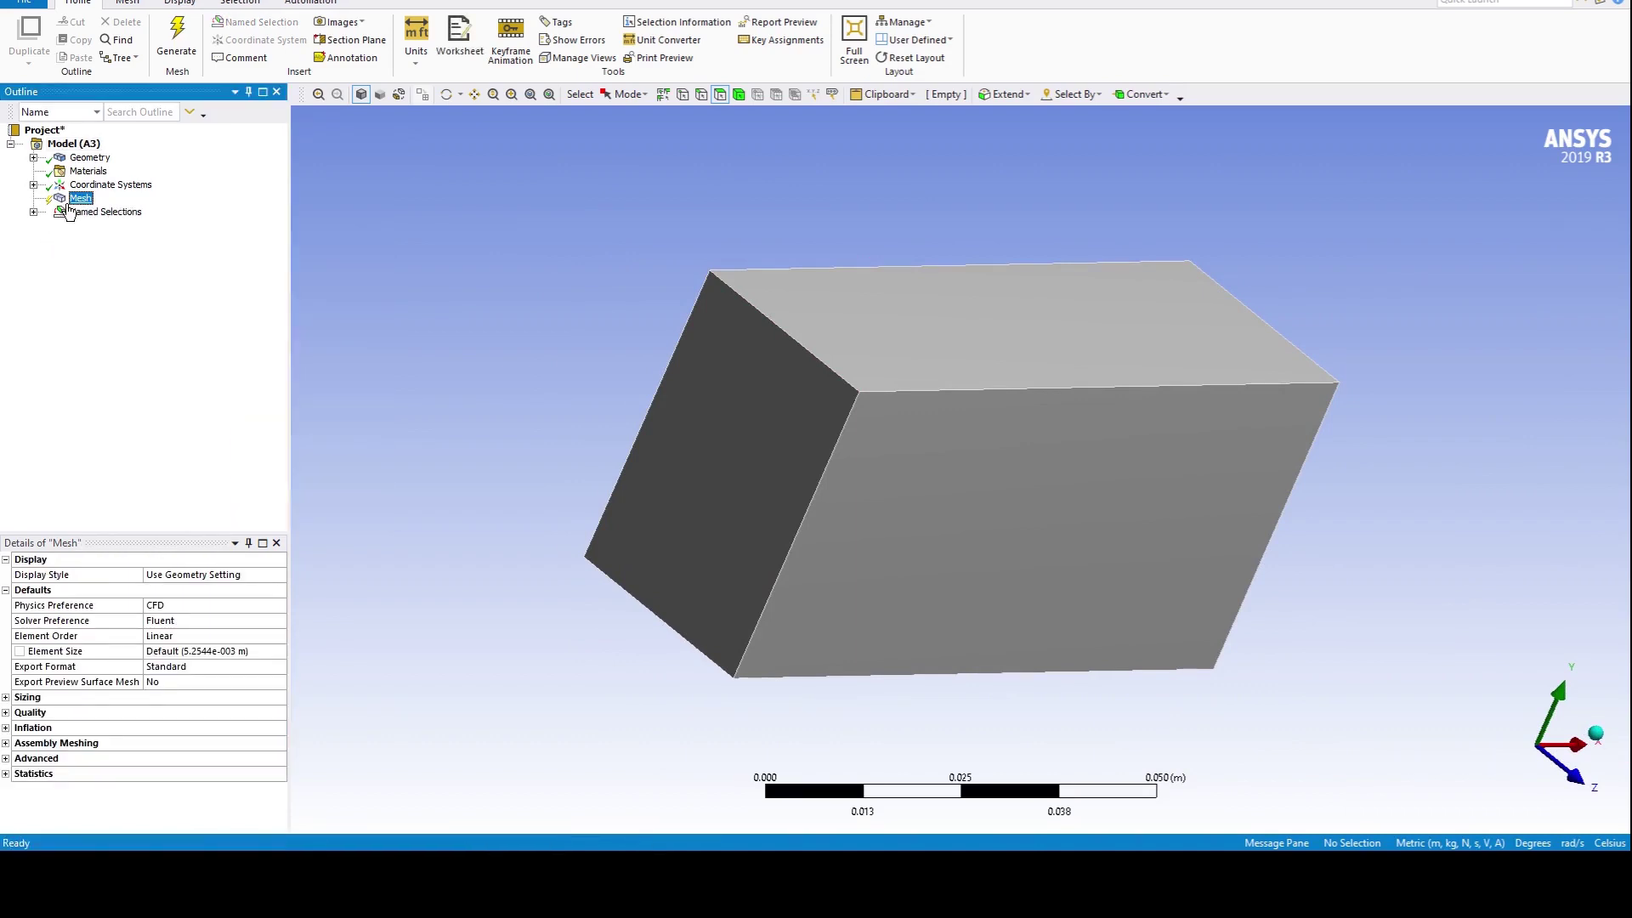
right_click(75, 202)
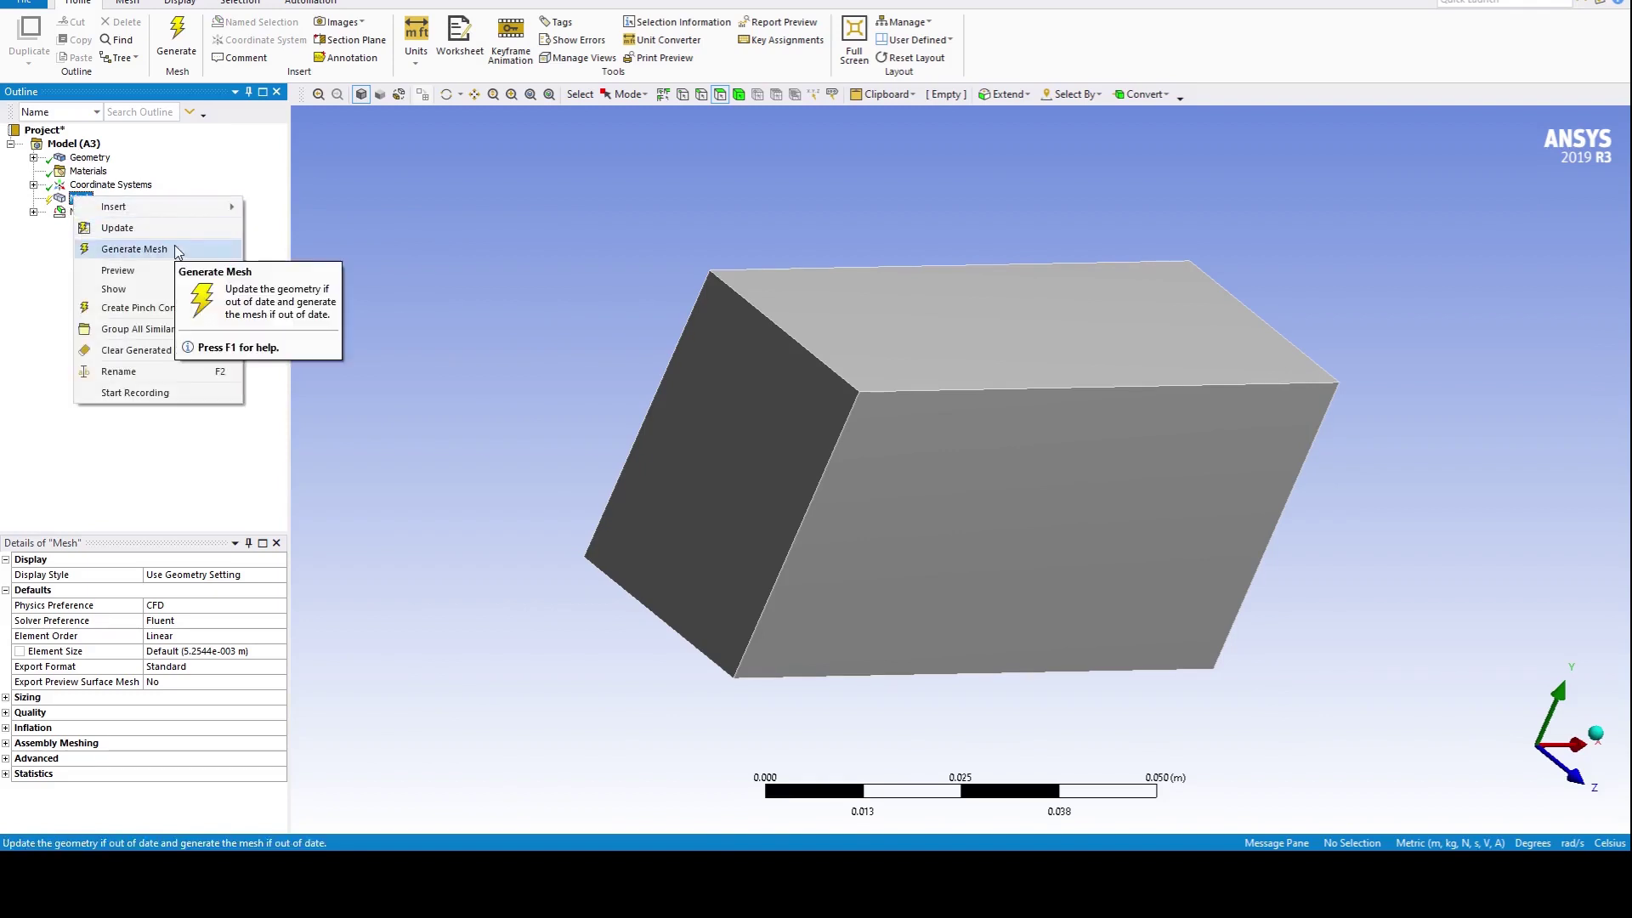
left_click(134, 249)
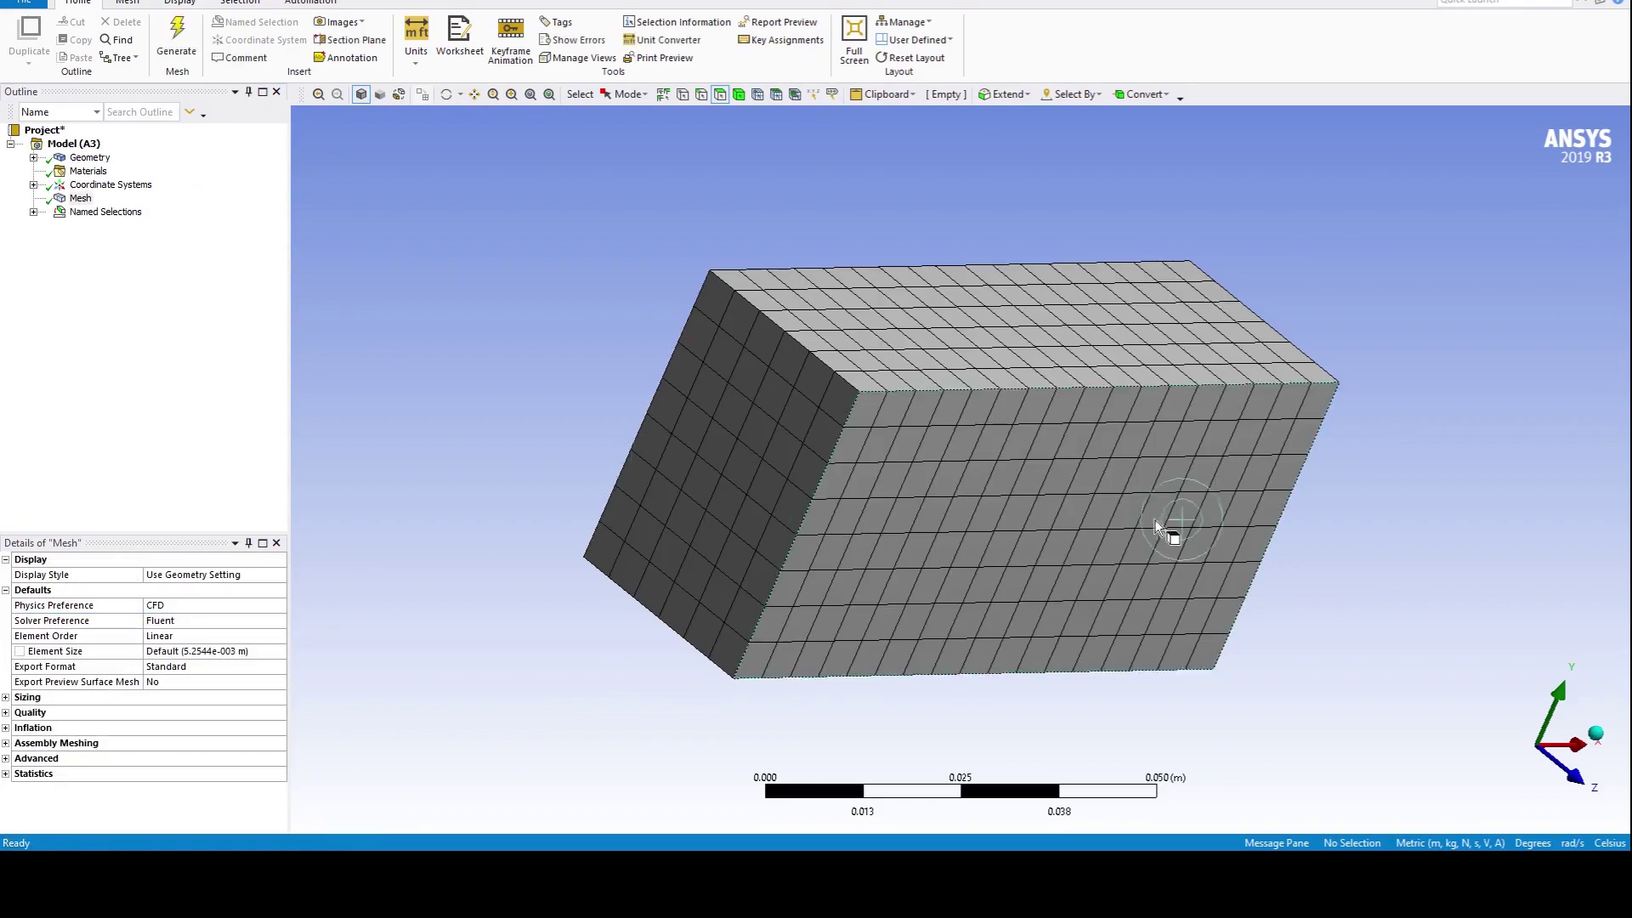
middle_click_drag(711, 171, 677, 208)
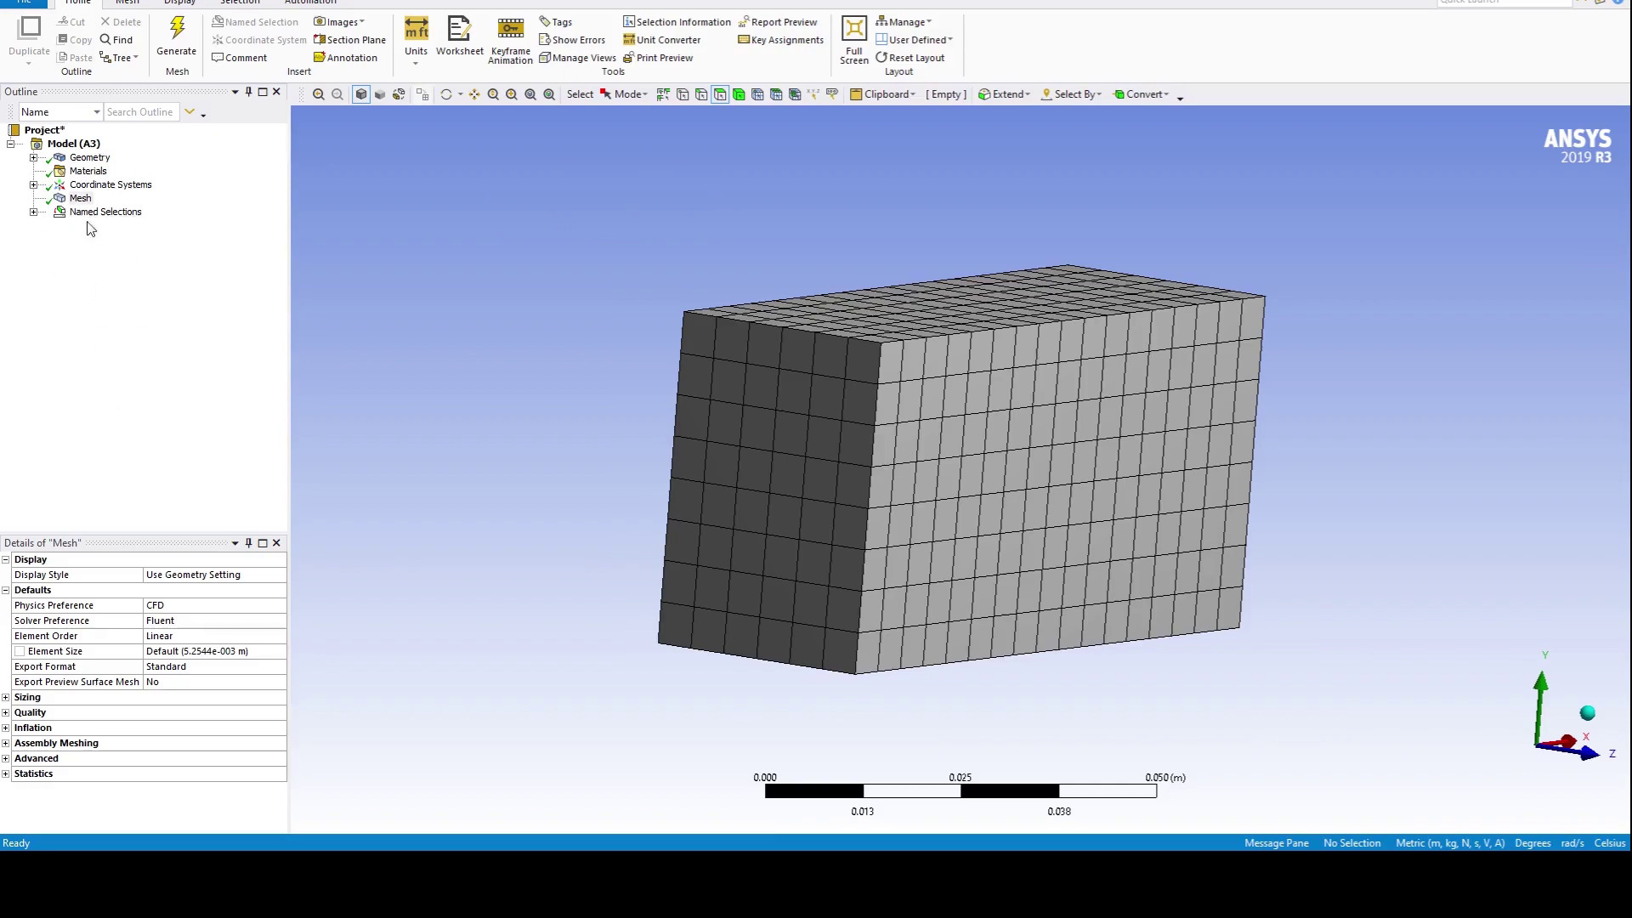
key("alt+Tab")
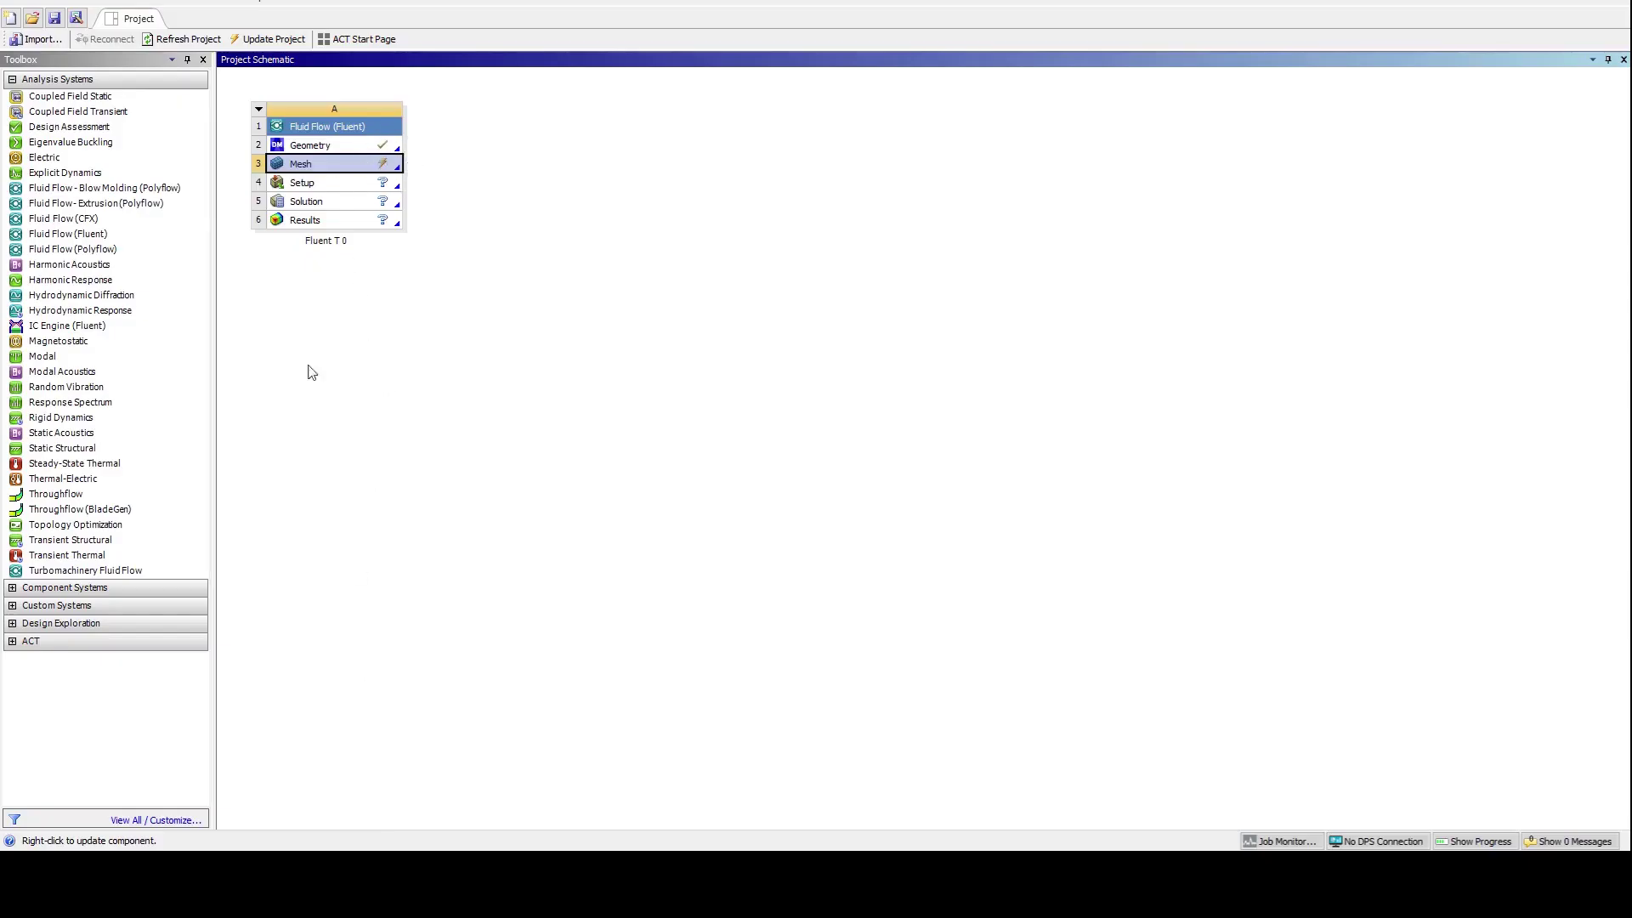
Step: Update the mesh in Meshing so the Workbench Mesh cell is up to date
key("alt+Tab")
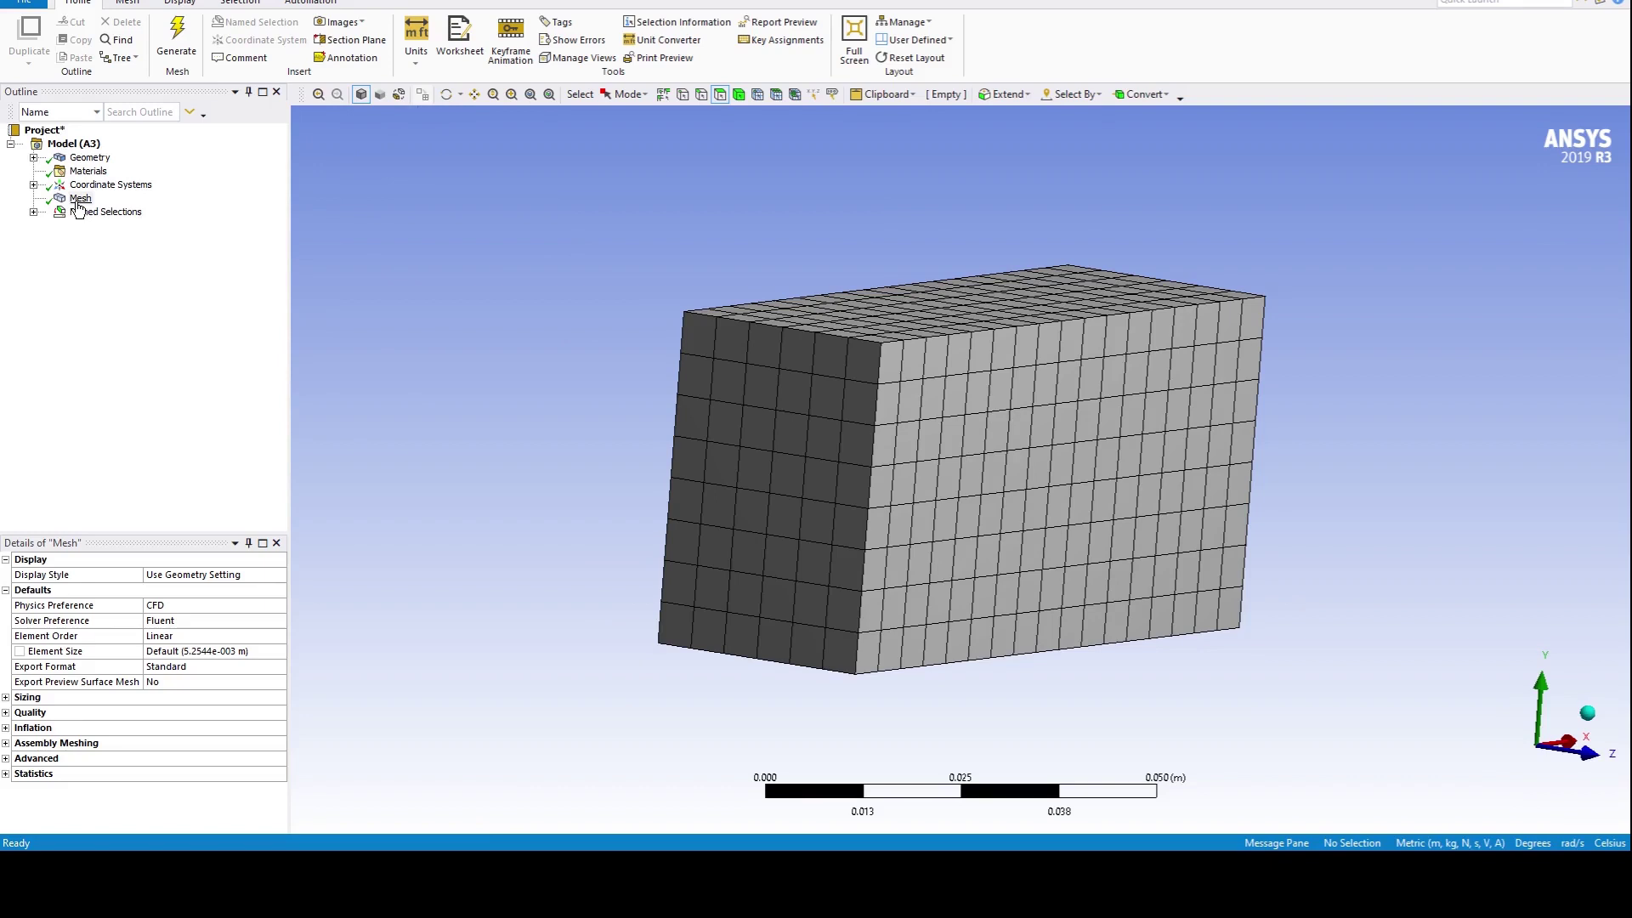
right_click(77, 203)
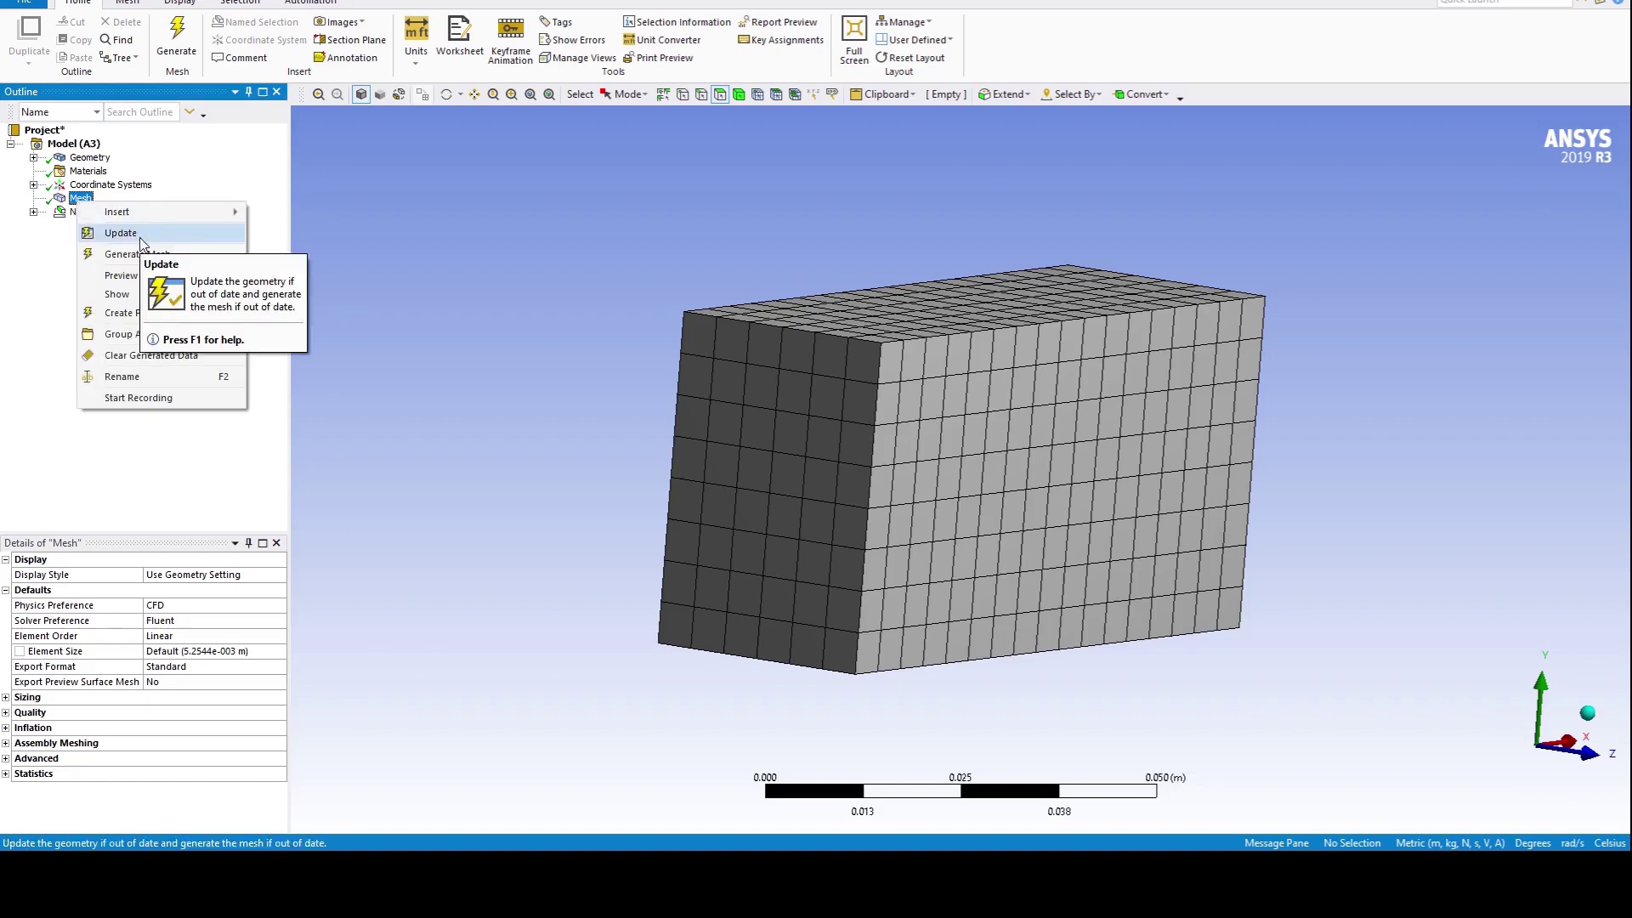
left_click(141, 238)
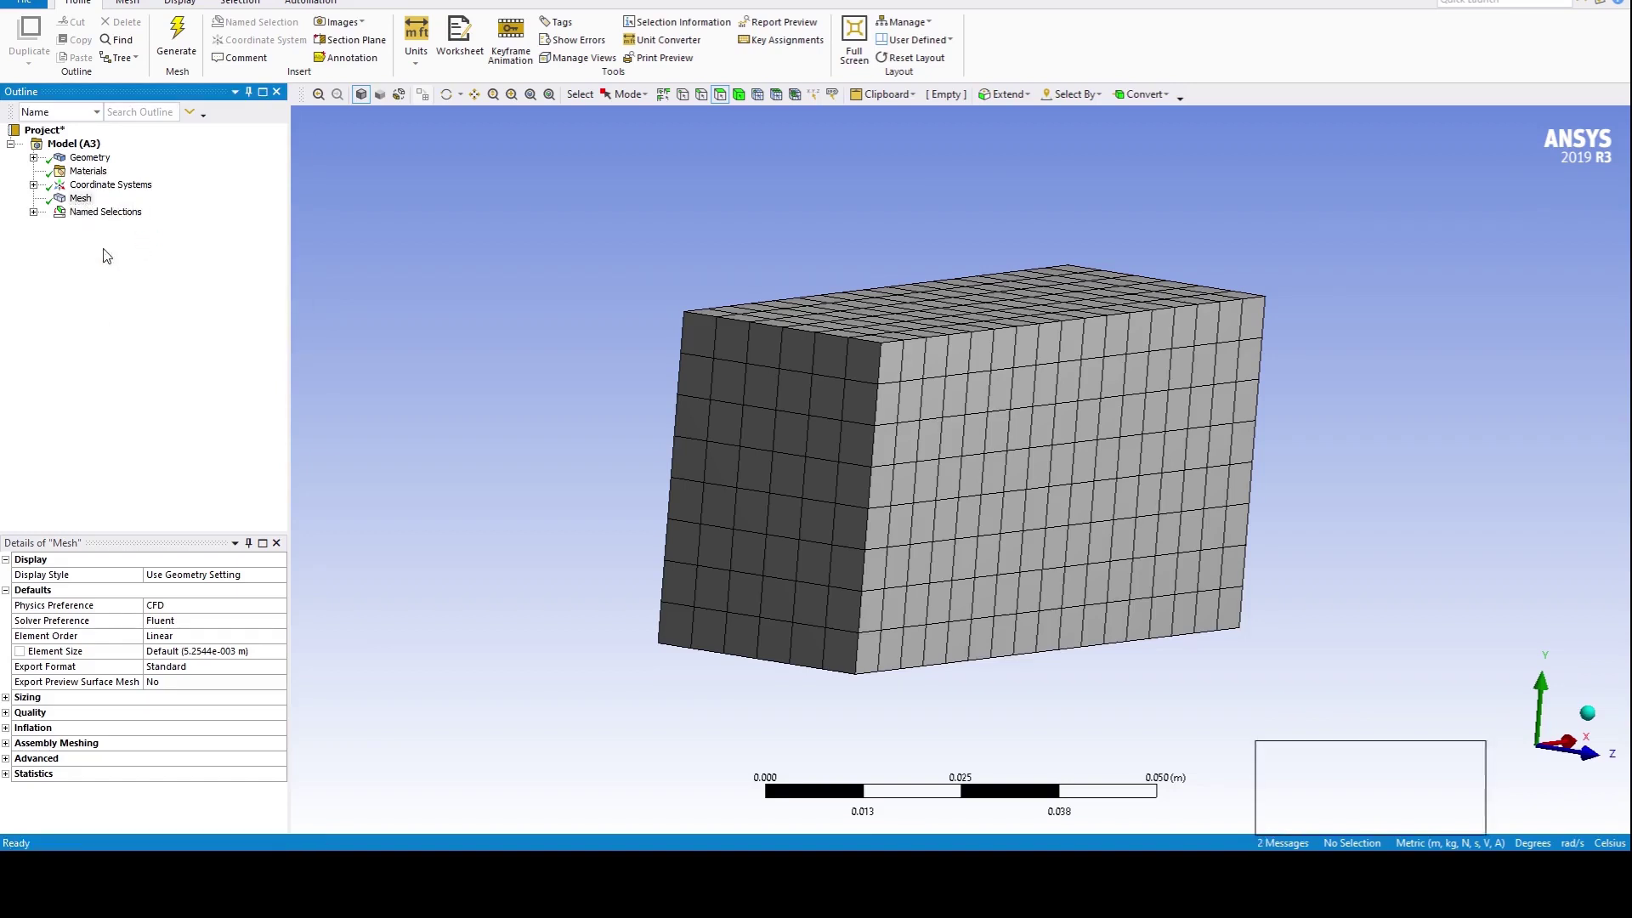
key("alt+Tab")
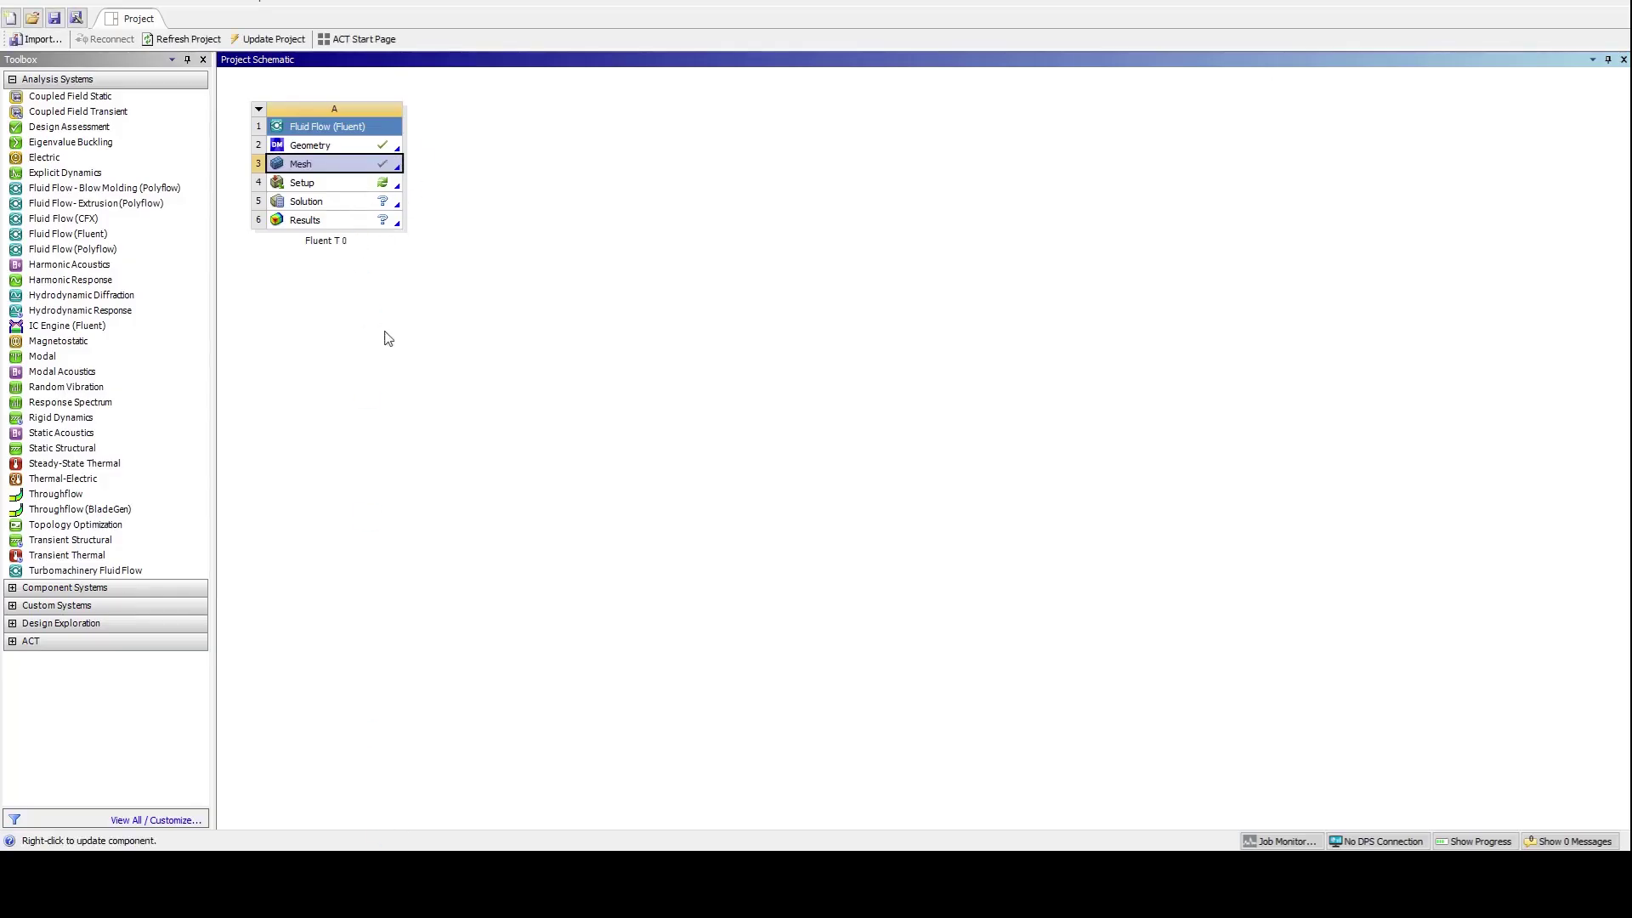
left_click(494, 883)
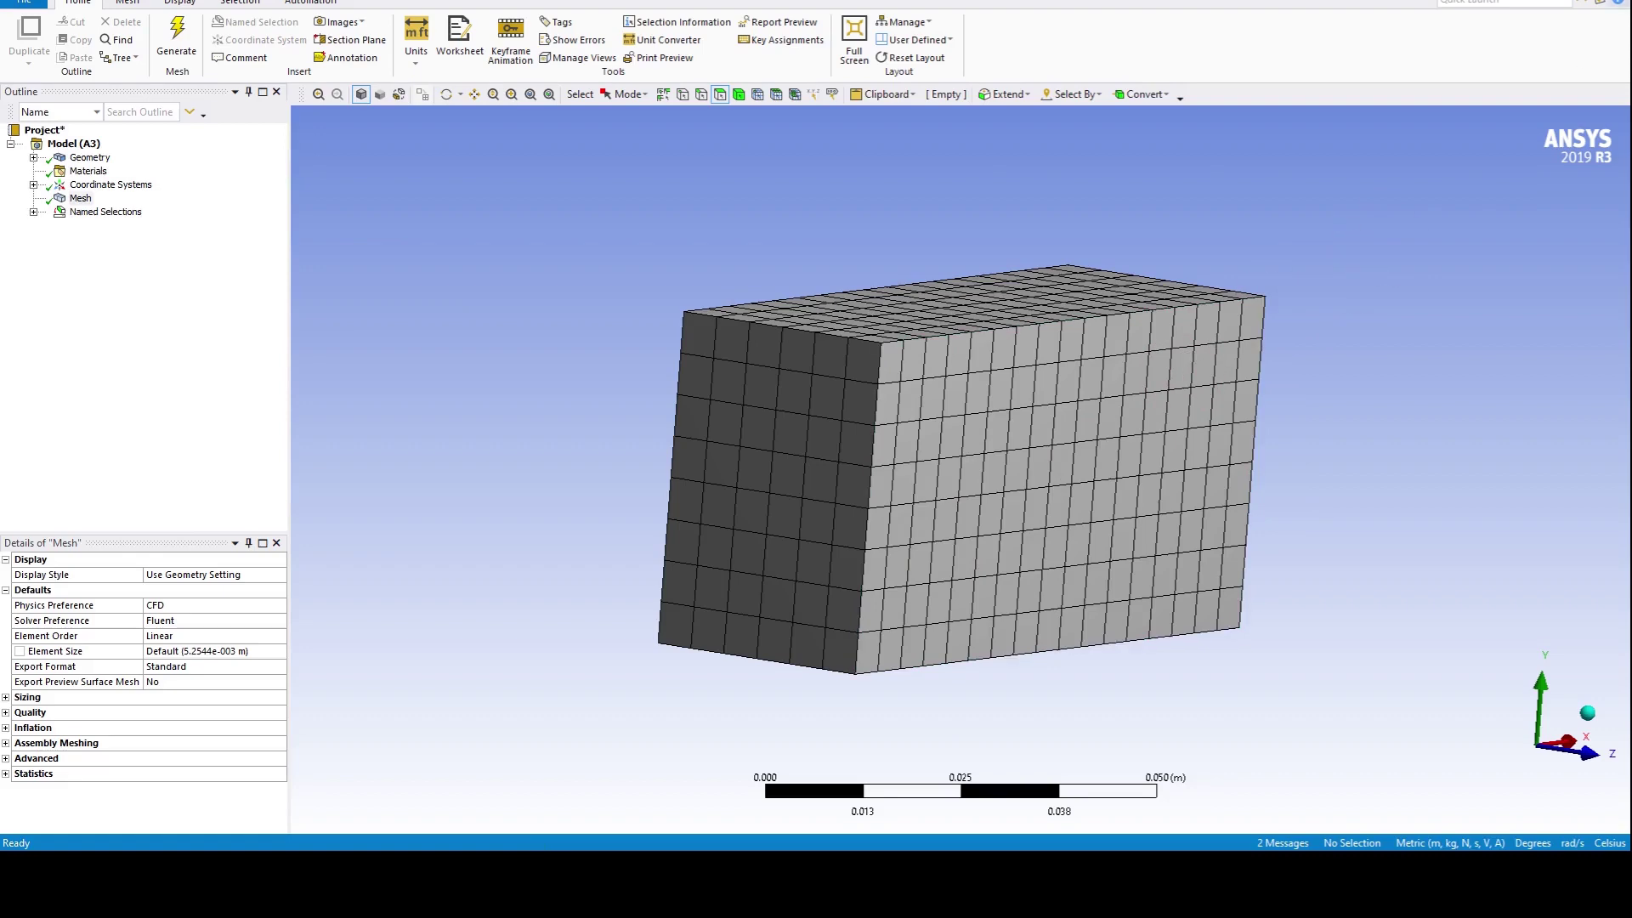
key("alt+Tab")
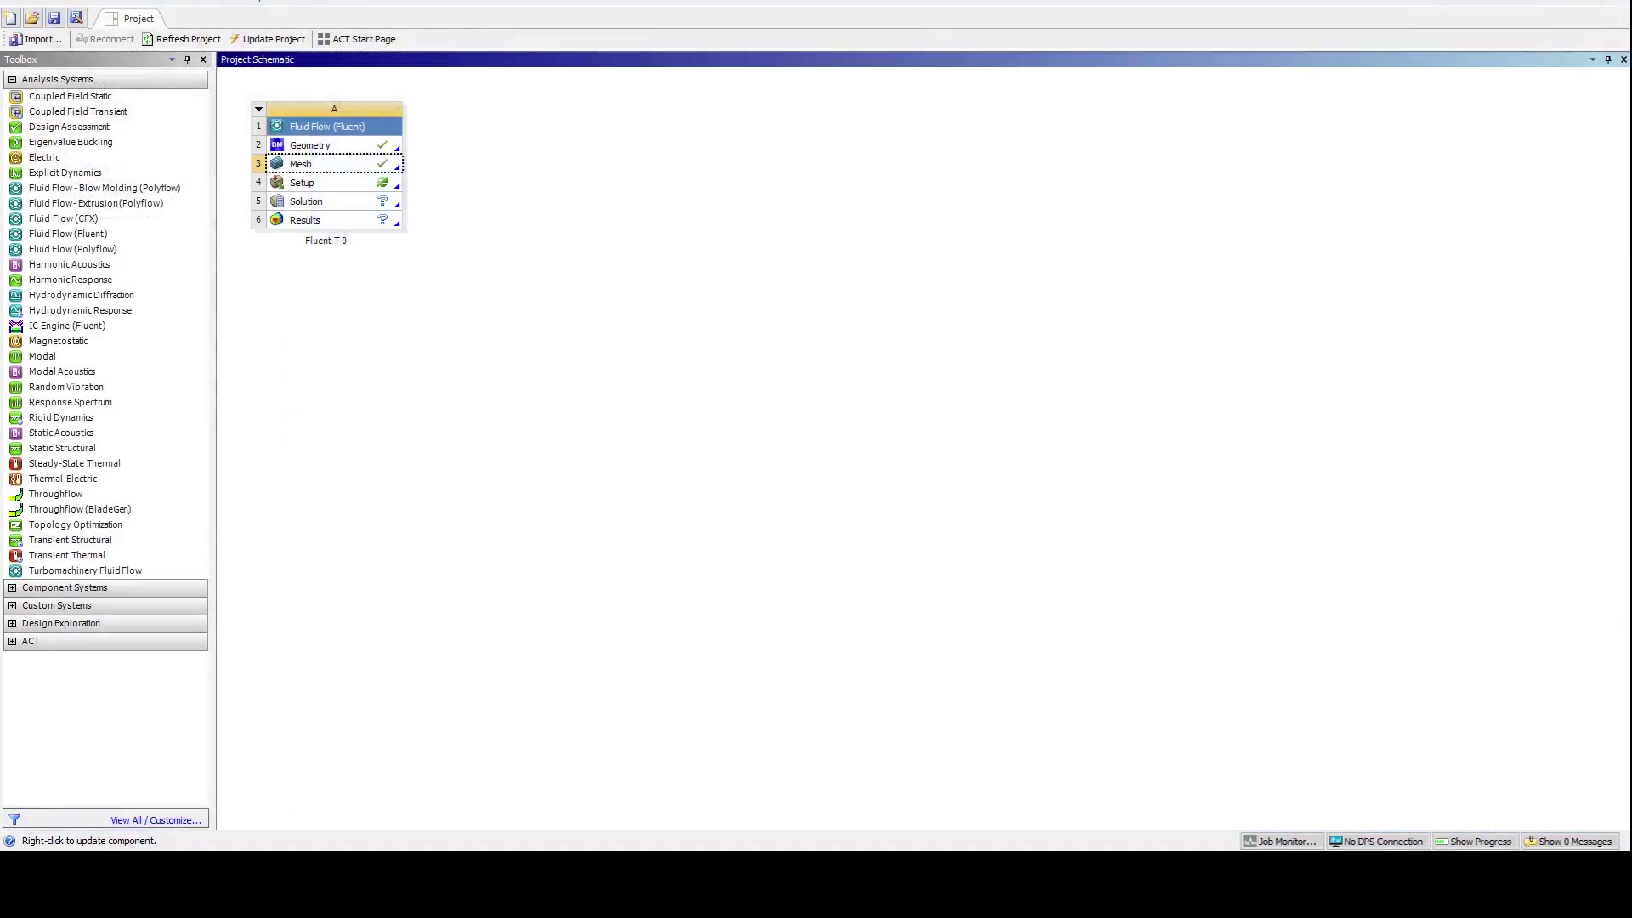
Step: Launch Fluent in 3D serial mode and inspect the loaded block mesh by rotating and zooming
double_click(364, 192)
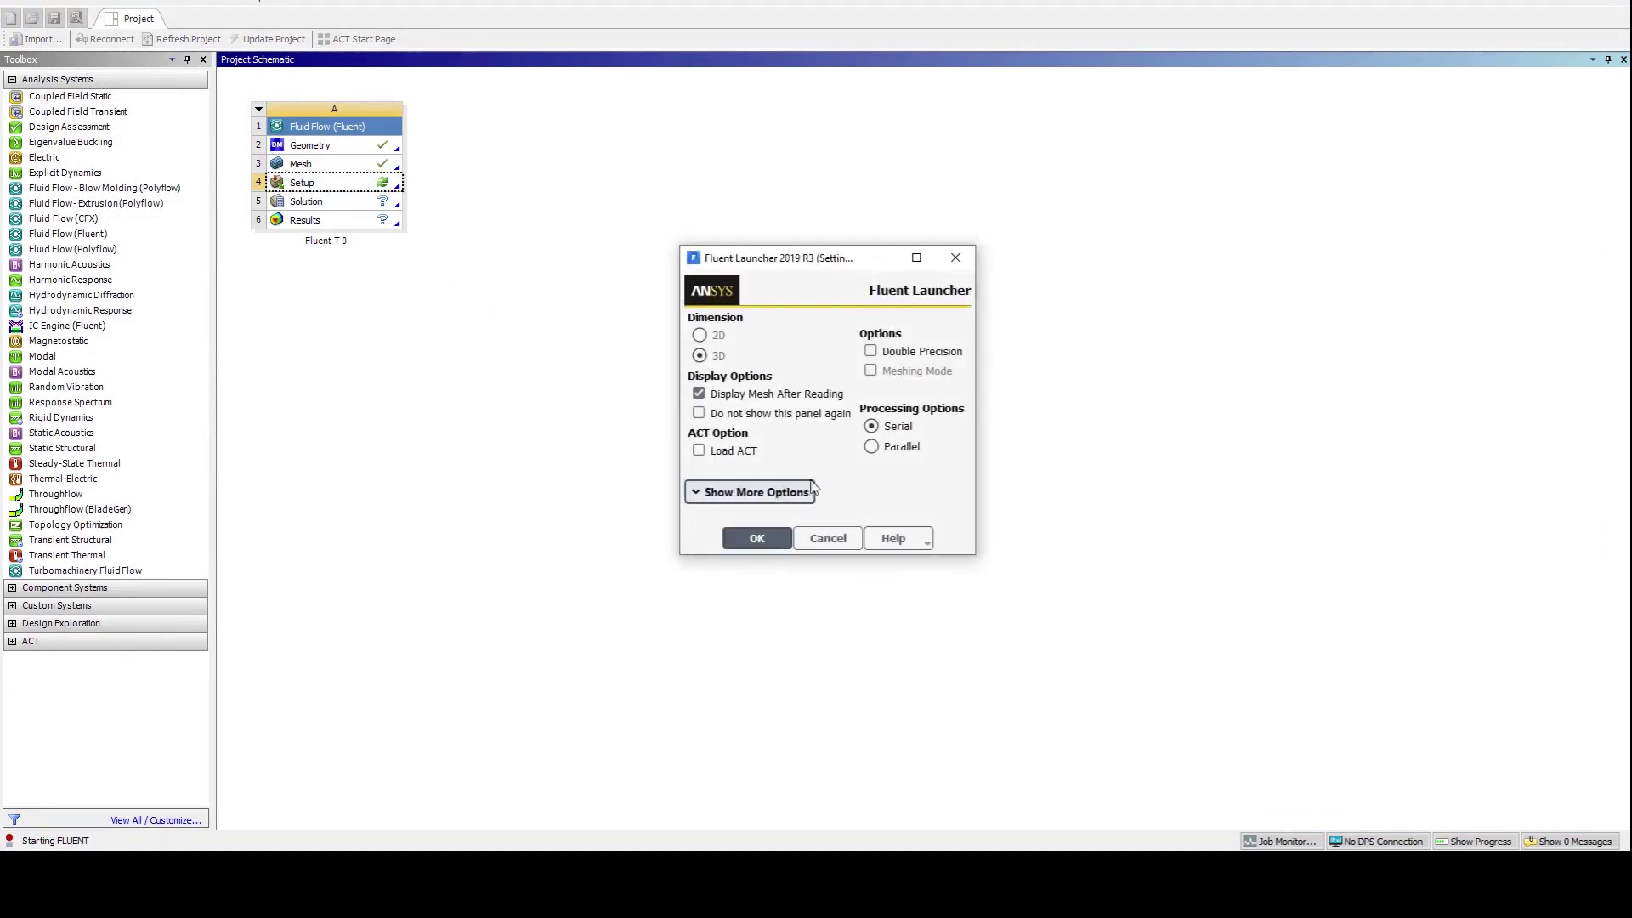
left_click(757, 538)
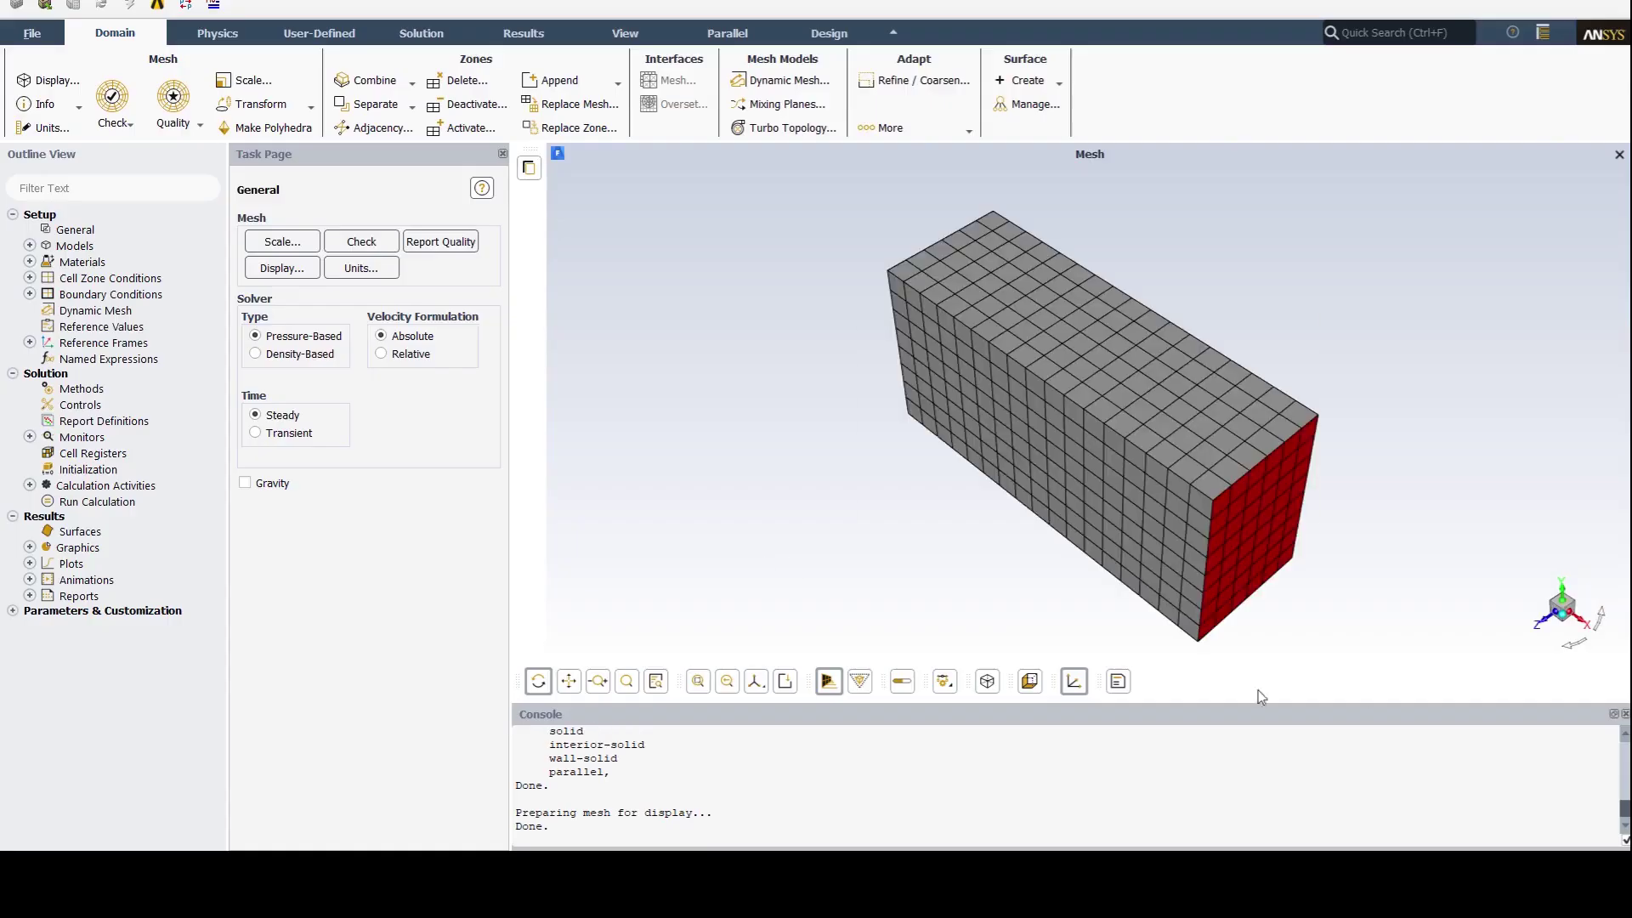
left_click_drag(1410, 474, 1383, 433)
middle_click_drag(1096, 294, 1277, 446)
middle_click_drag(1156, 603, 910, 400)
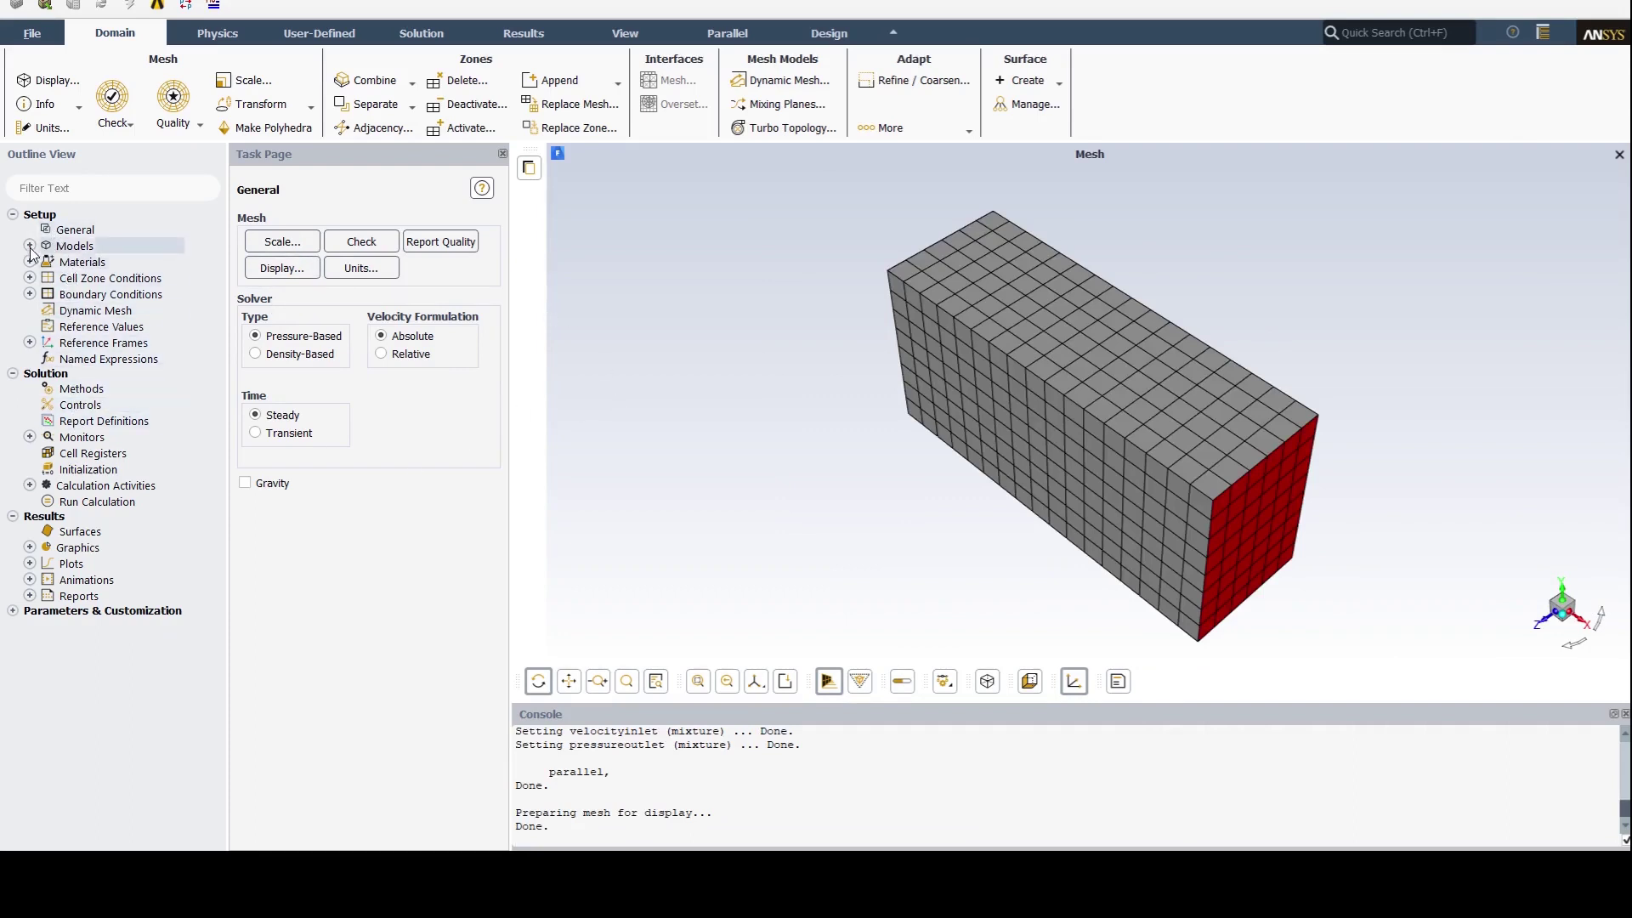
Step: Set the velocityinlet boundary to a velocity magnitude of 1 m/s
left_click(93, 294)
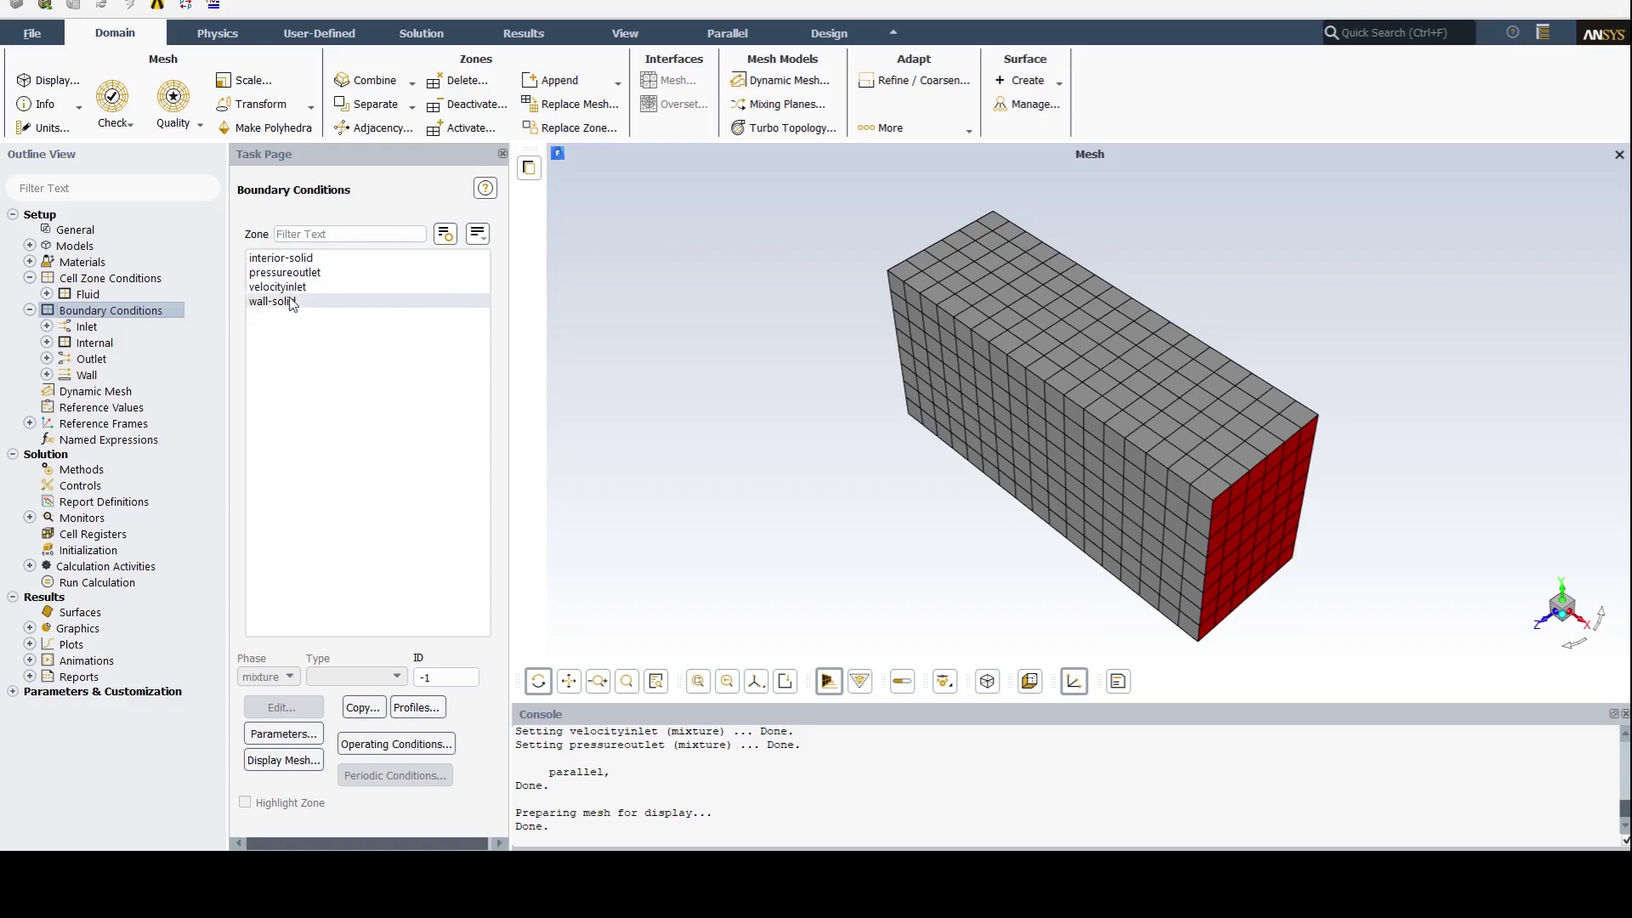
left_click(291, 287)
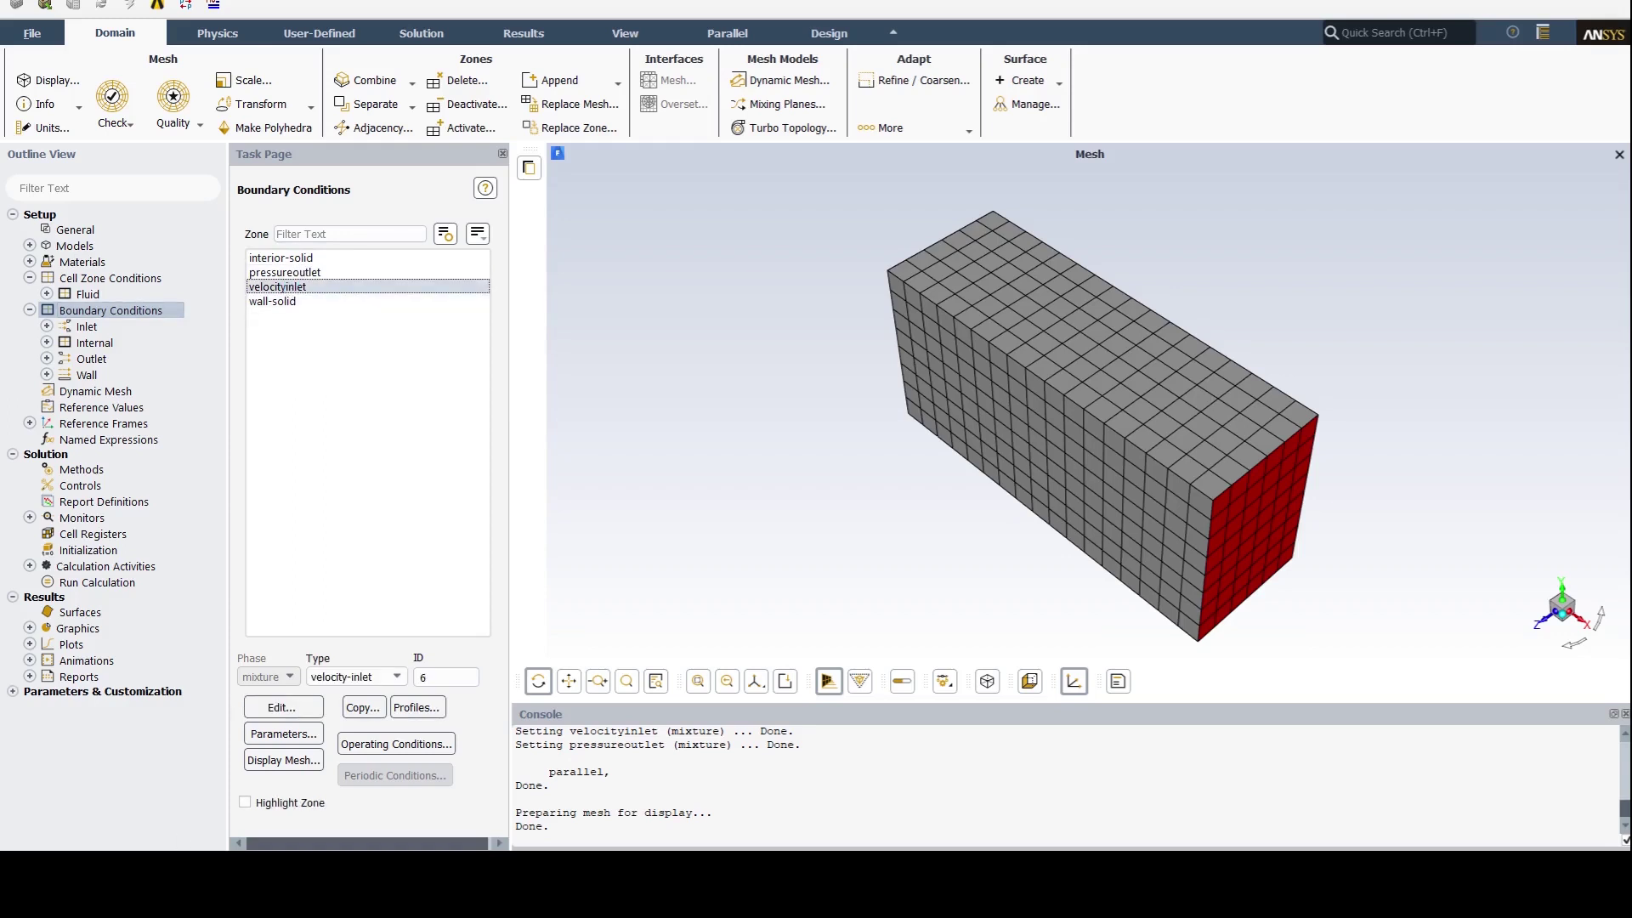
left_click(305, 709)
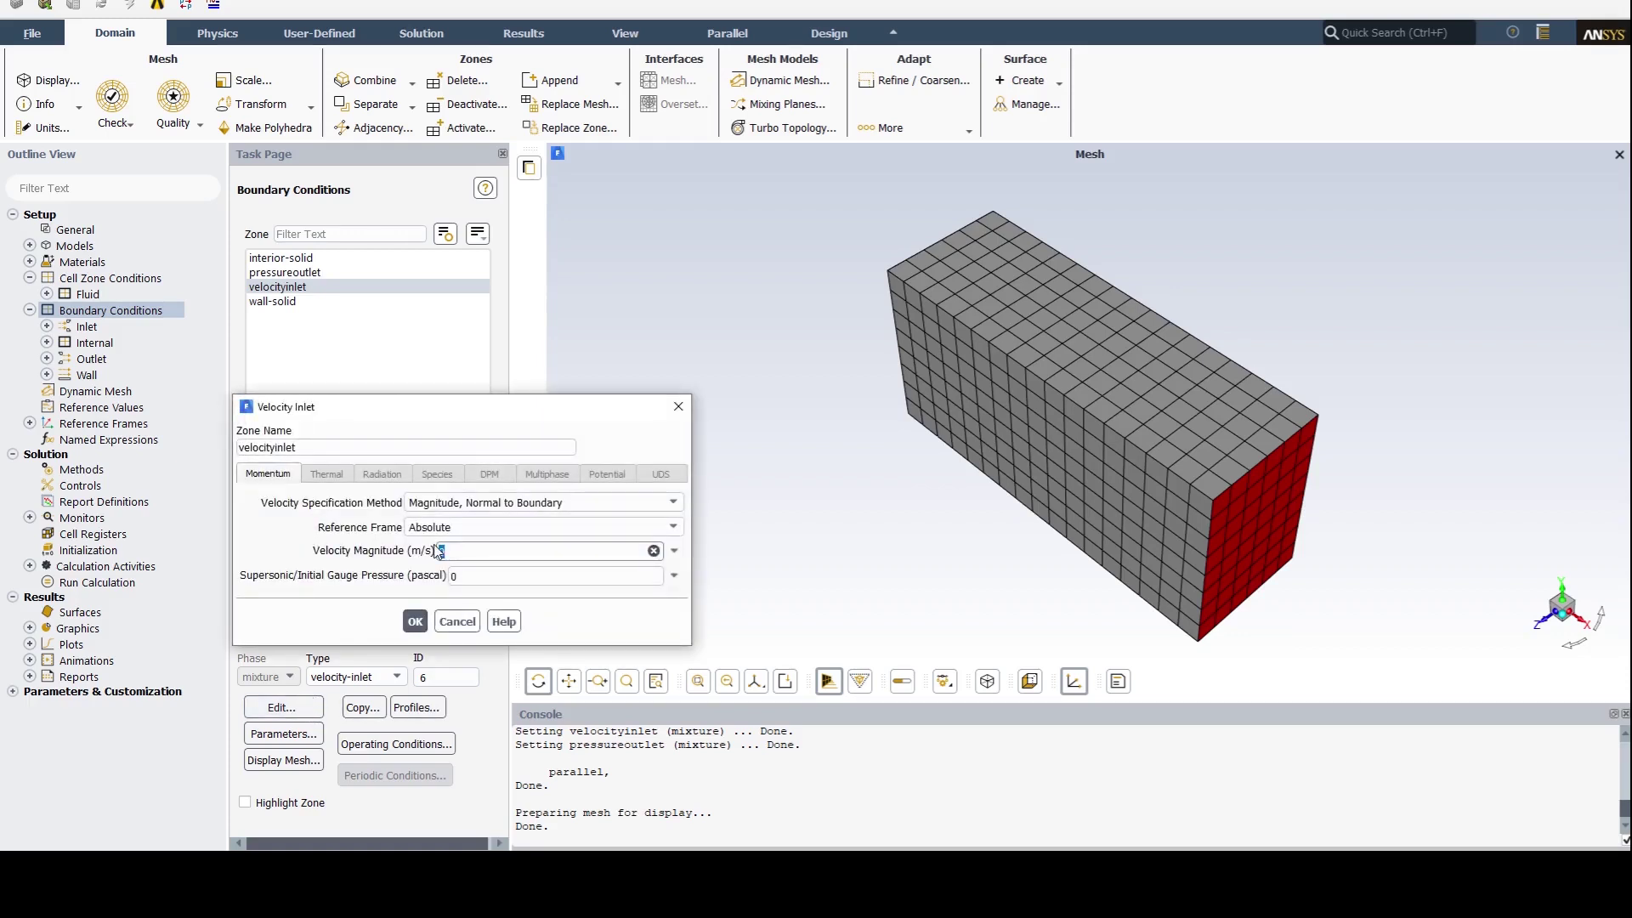
type("1")
left_click(415, 623)
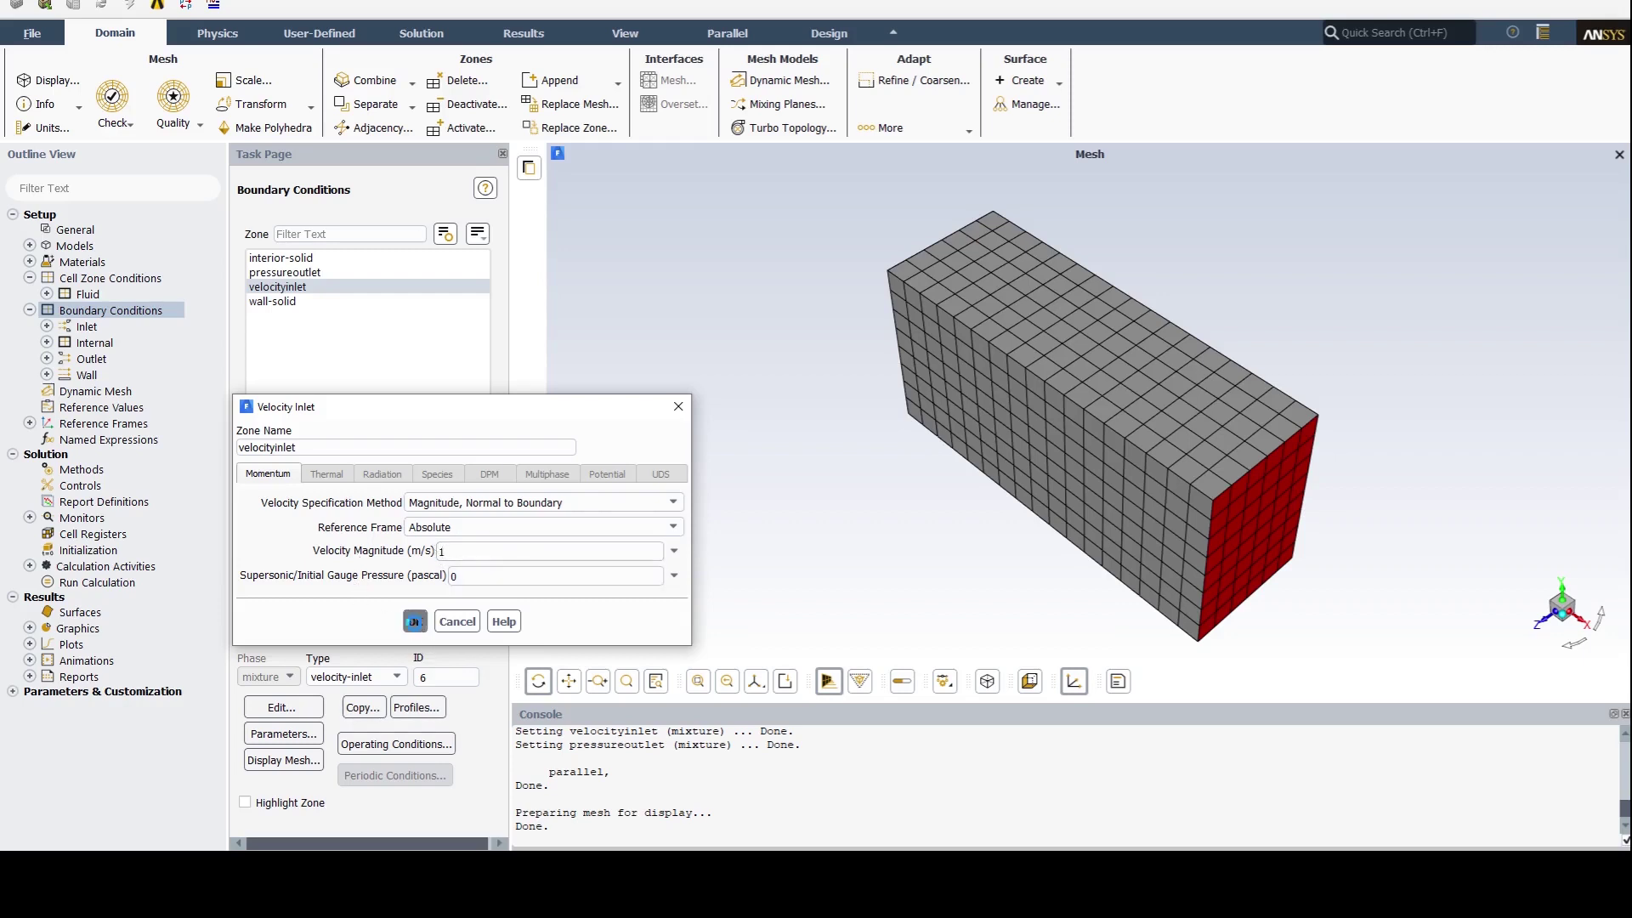
Step: Check the pressureoutlet settings at 0 Pa gauge pressure and accept them unchanged
left_click(285, 272)
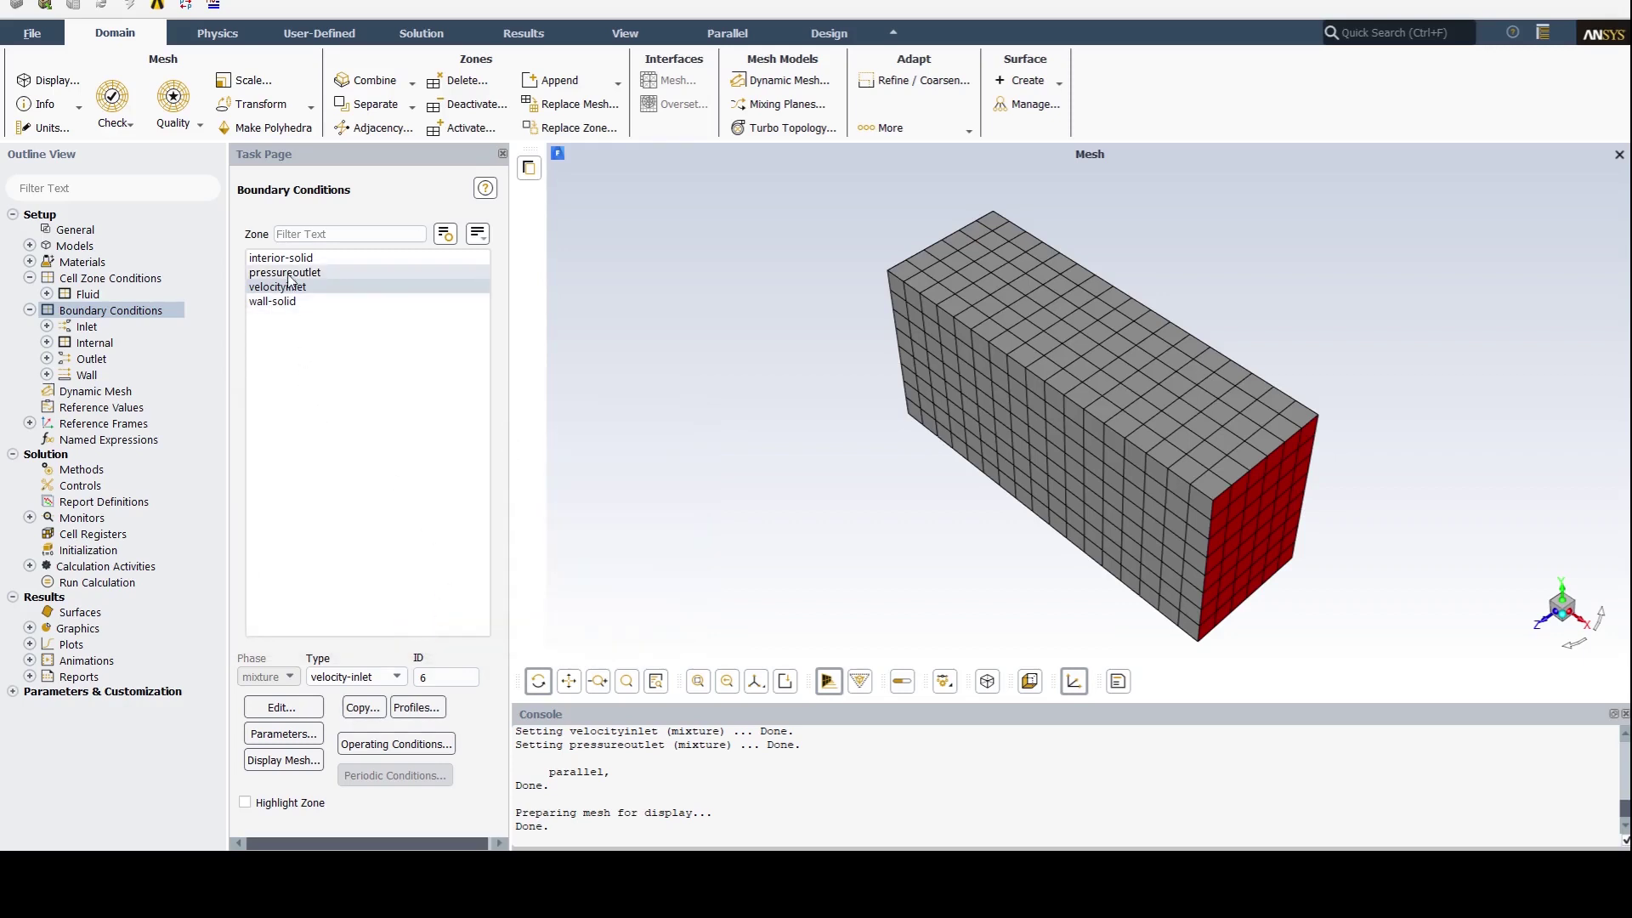
left_click(280, 707)
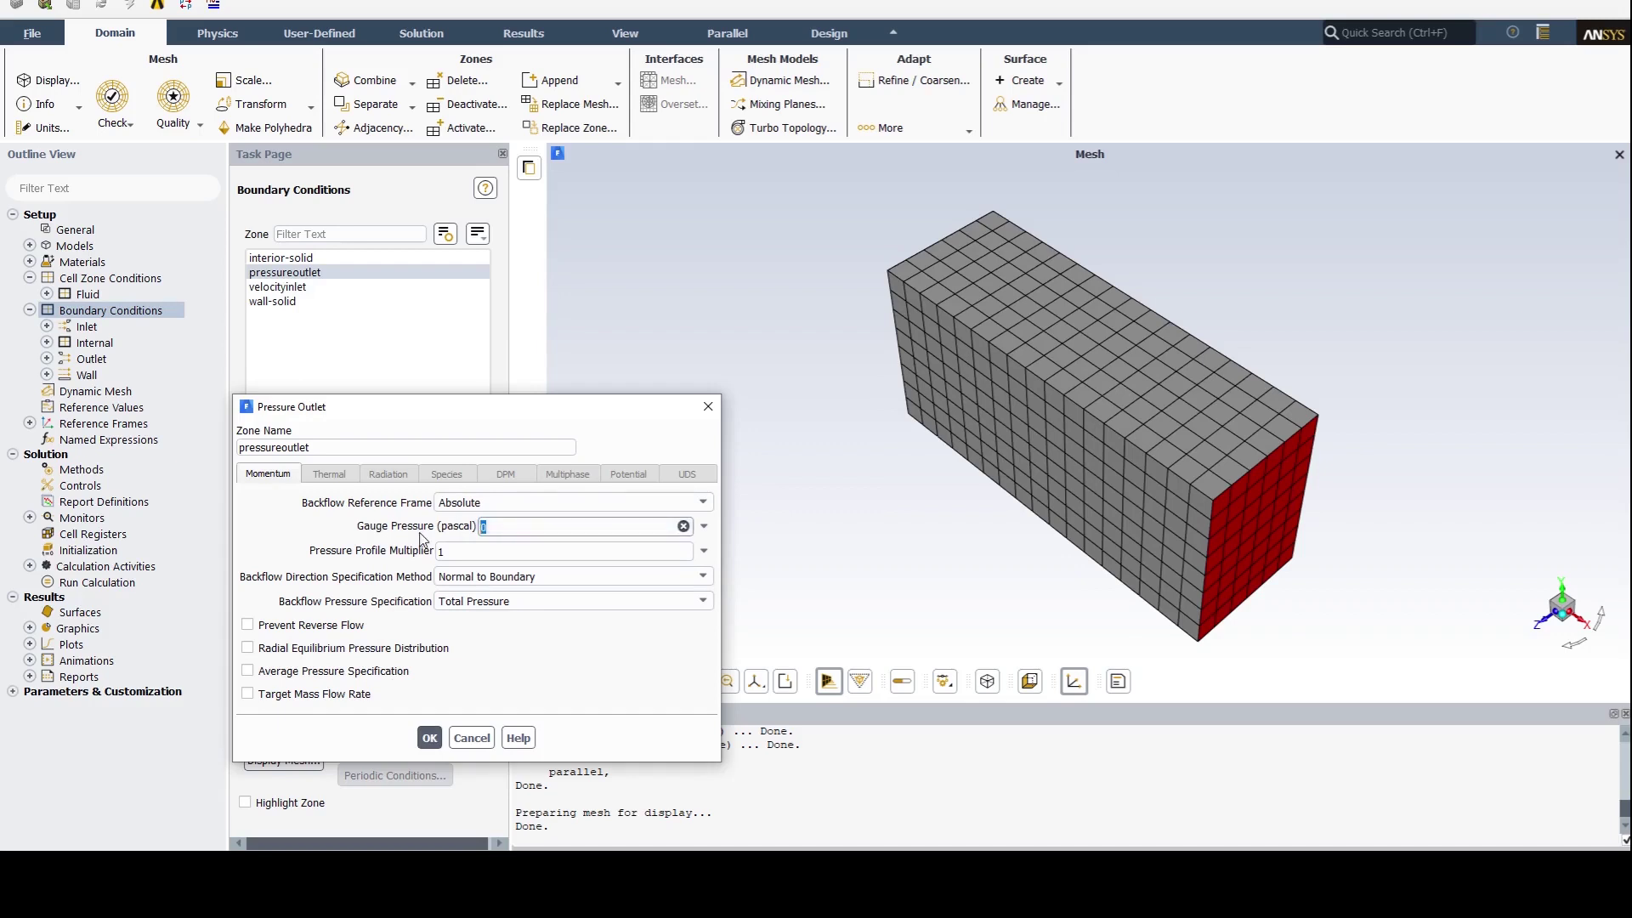
left_click(429, 737)
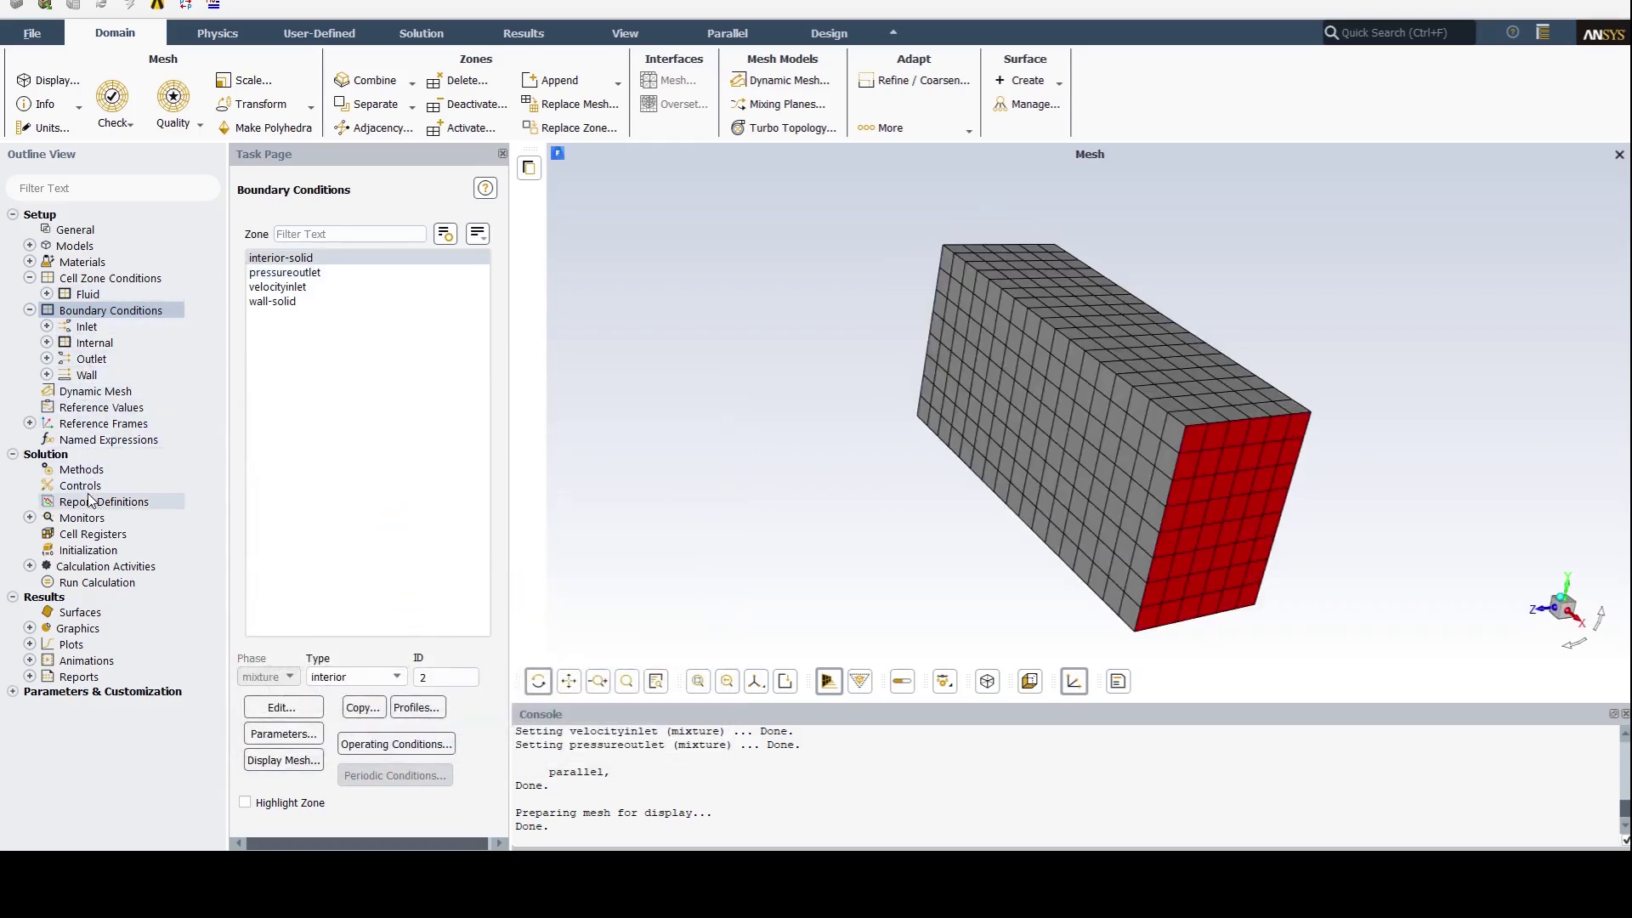
Step: Keep Hybrid Initialization selected and initialize the block's flow field
left_click(99, 550)
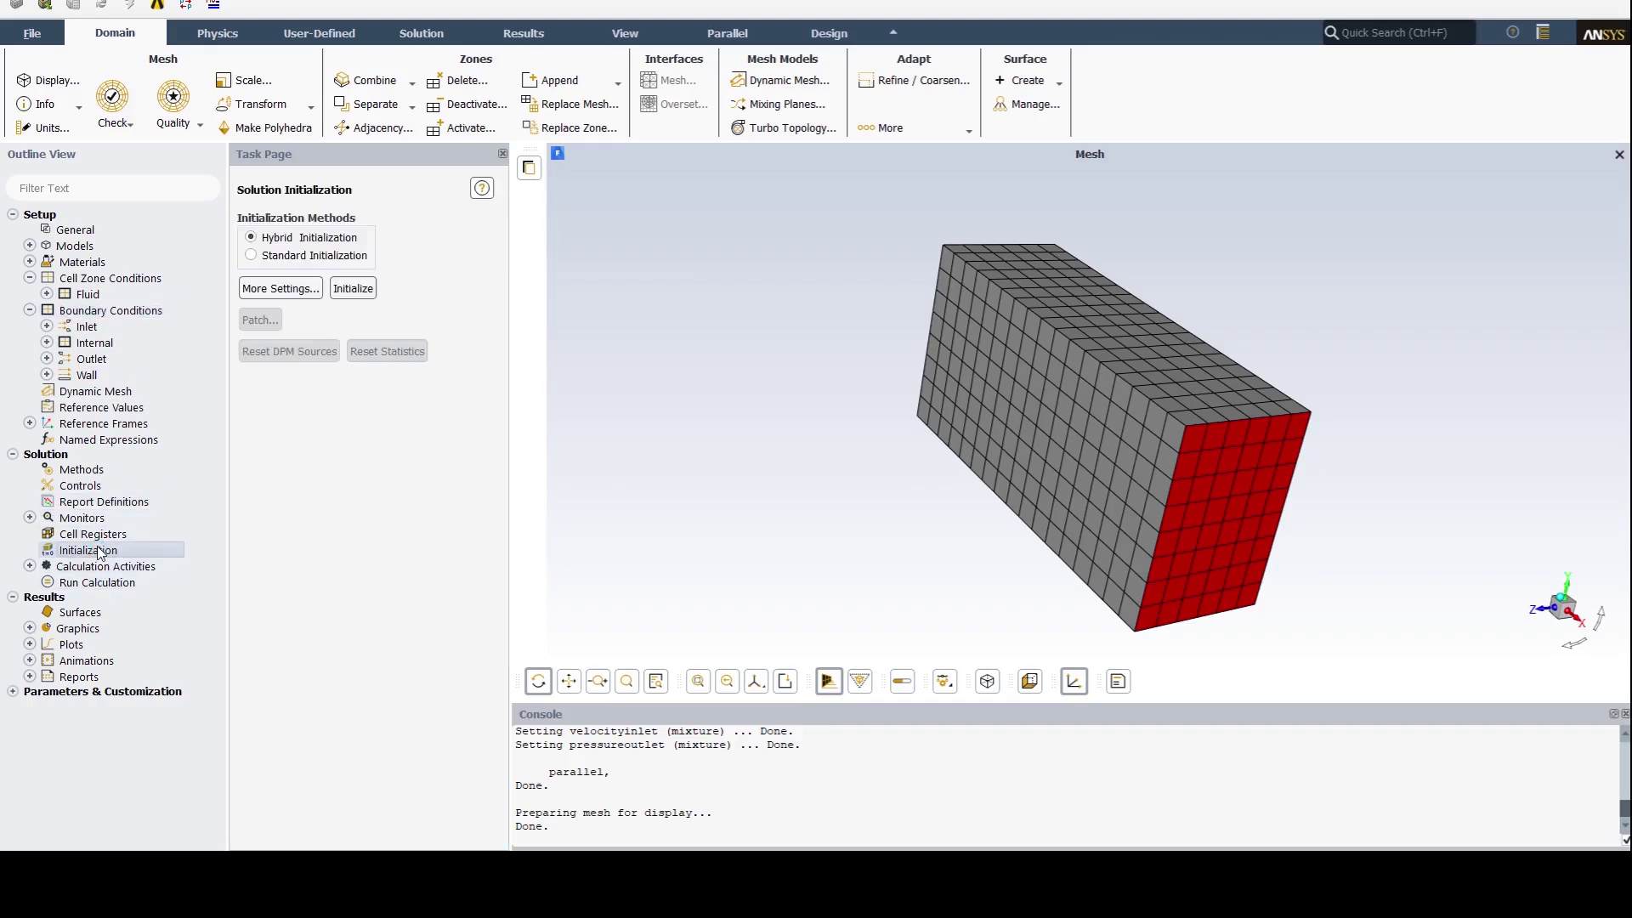
left_click(350, 288)
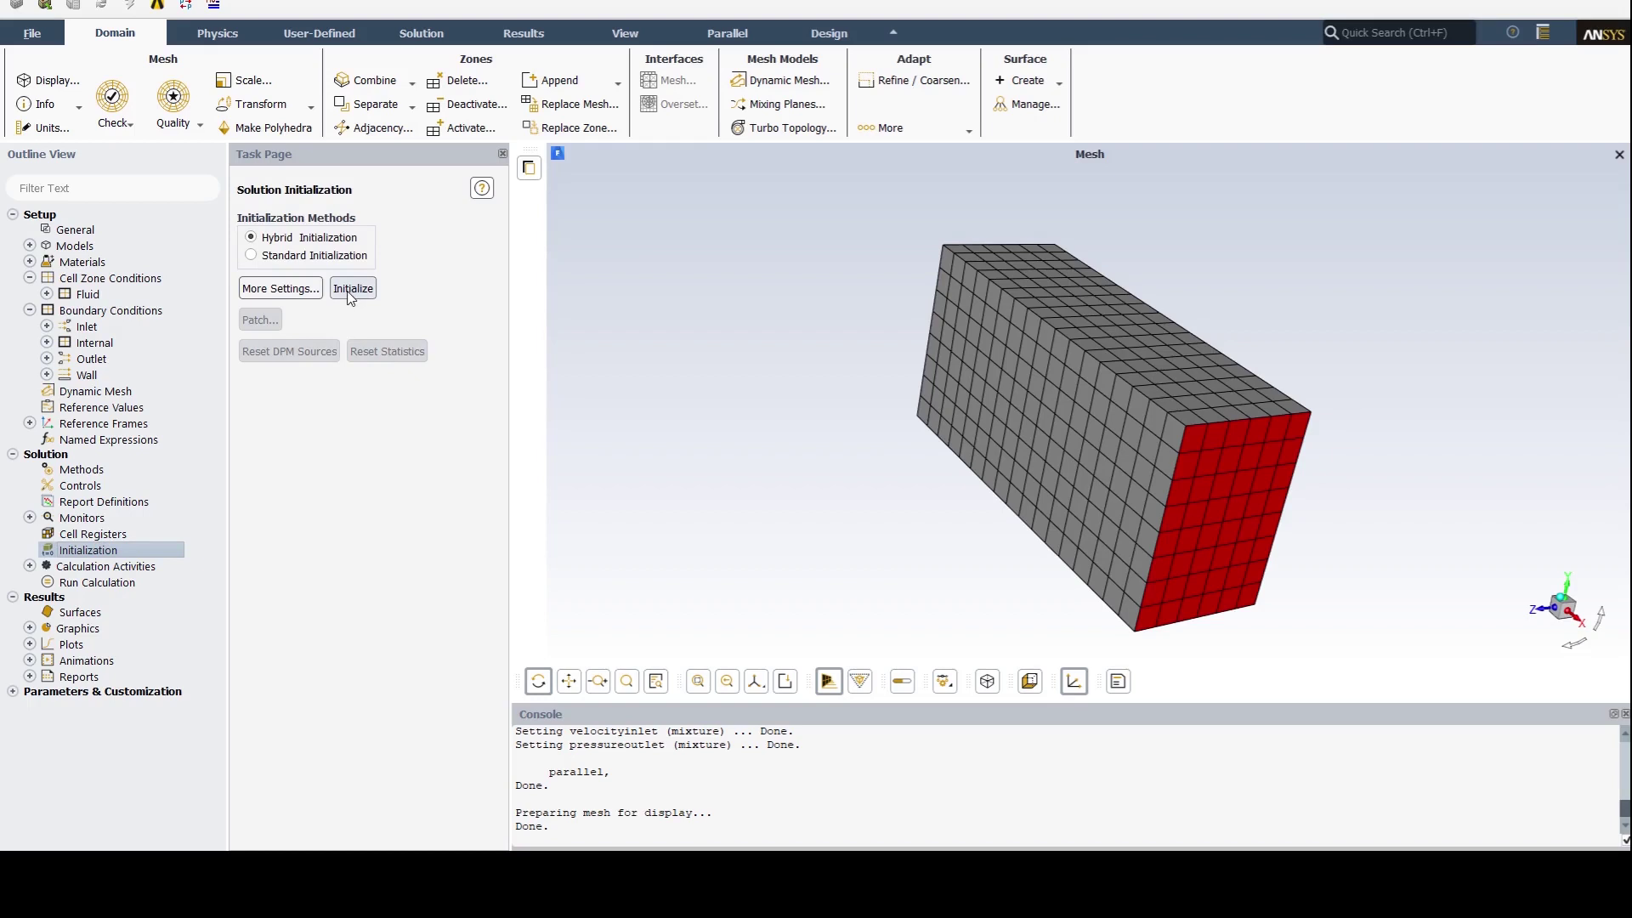
left_click(277, 257)
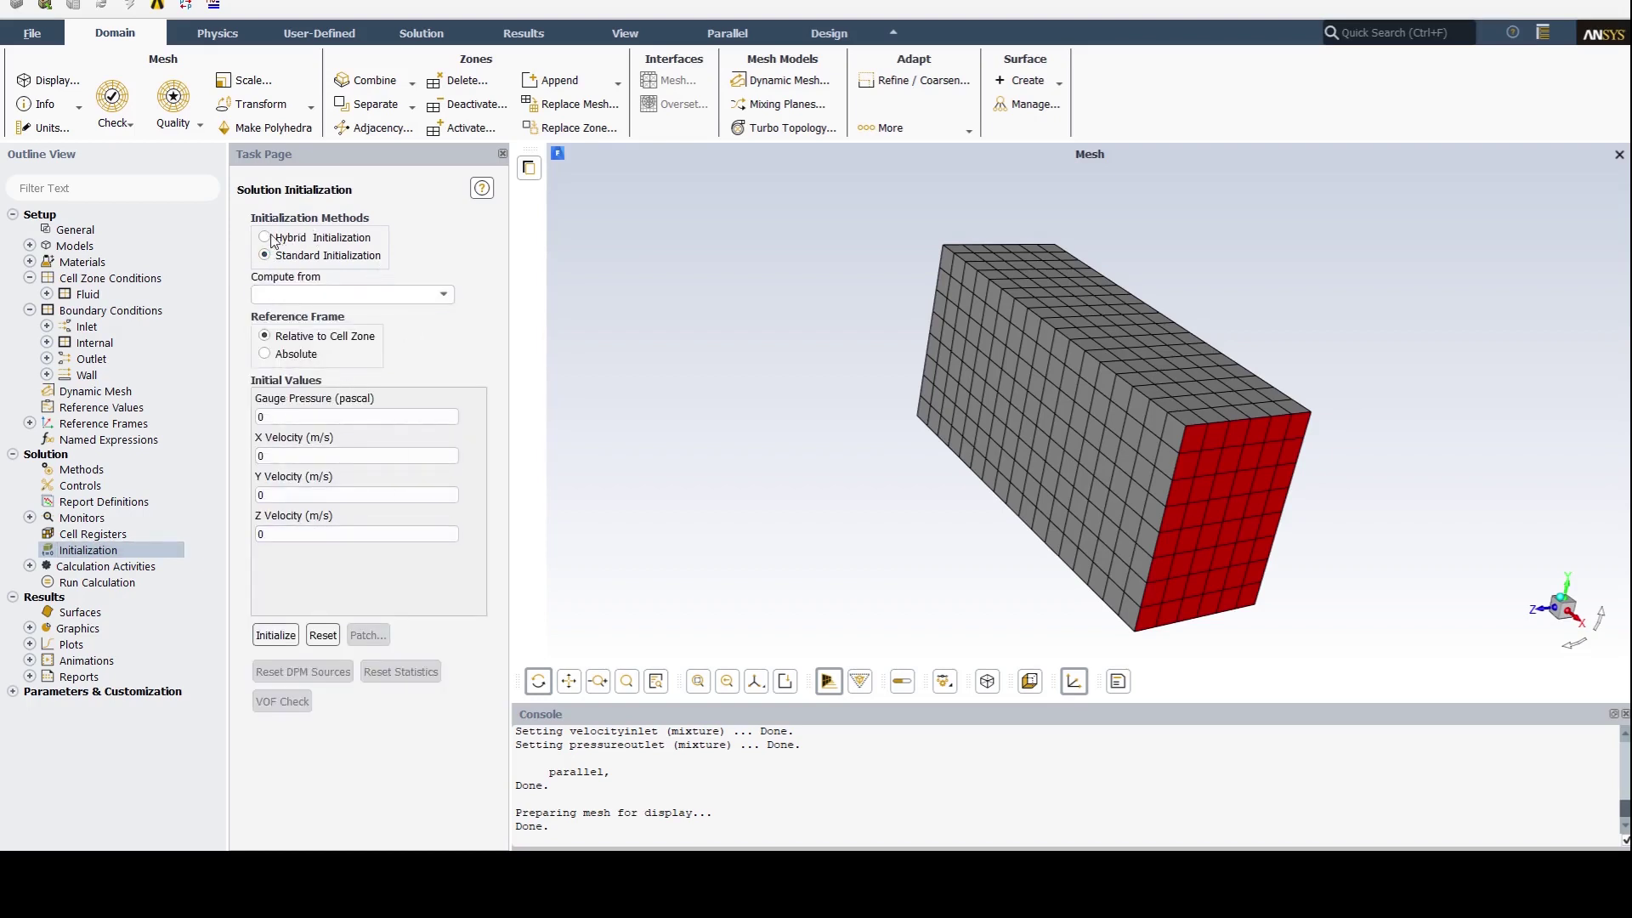
left_click(270, 239)
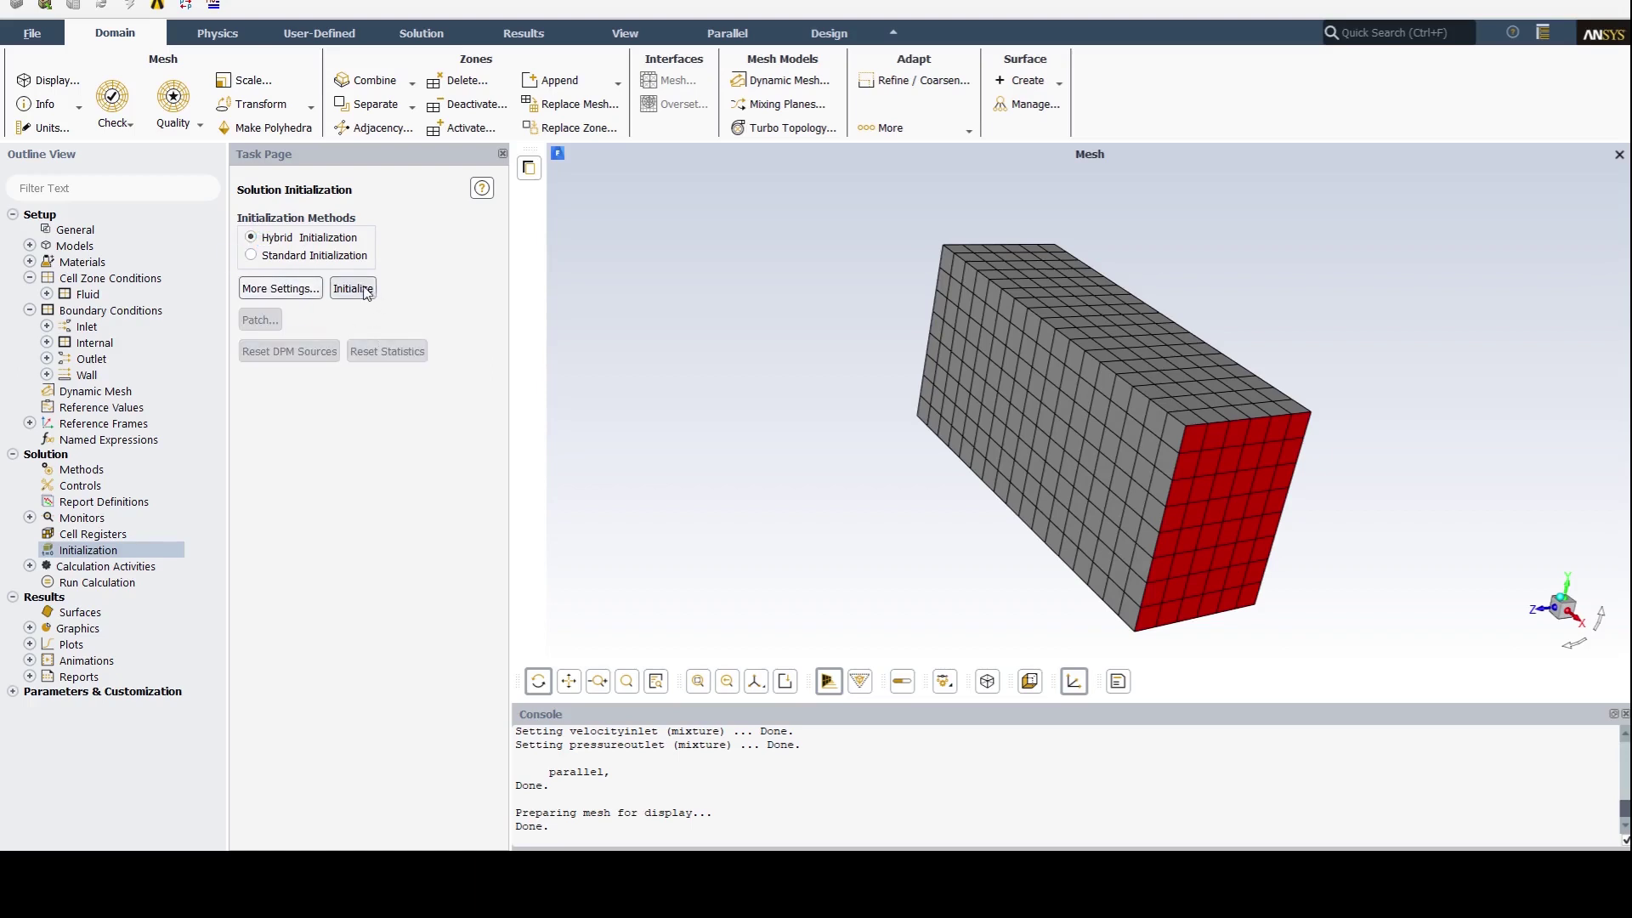
left_click(364, 290)
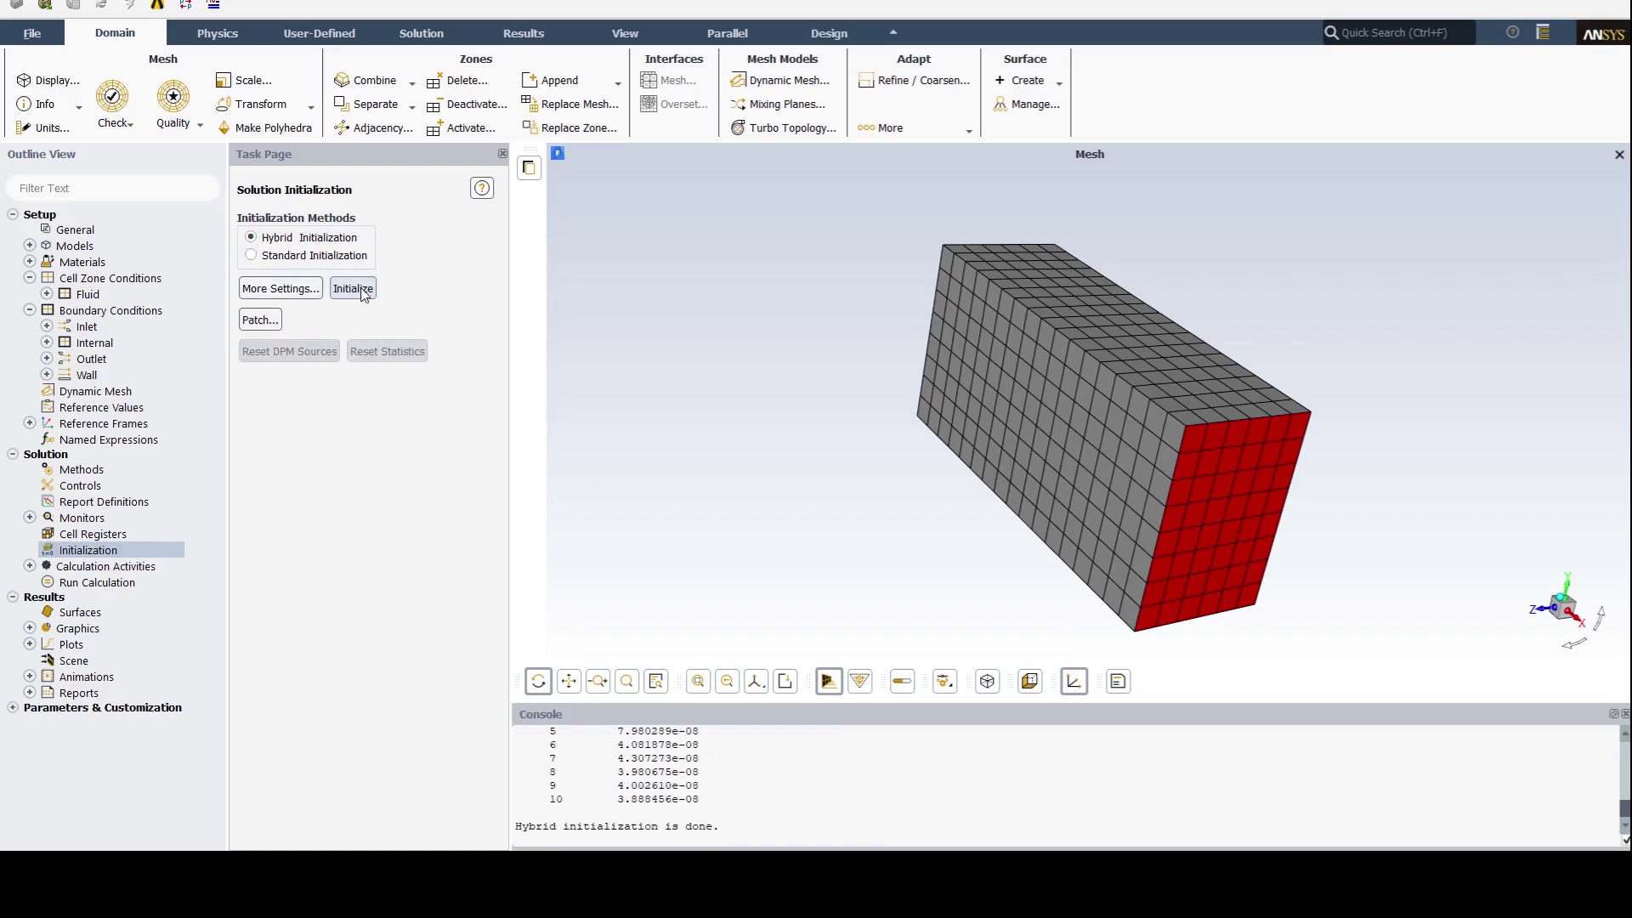
Step: Calculate with 50 iterations and confirm the console reports convergence at iteration 40
left_click(99, 584)
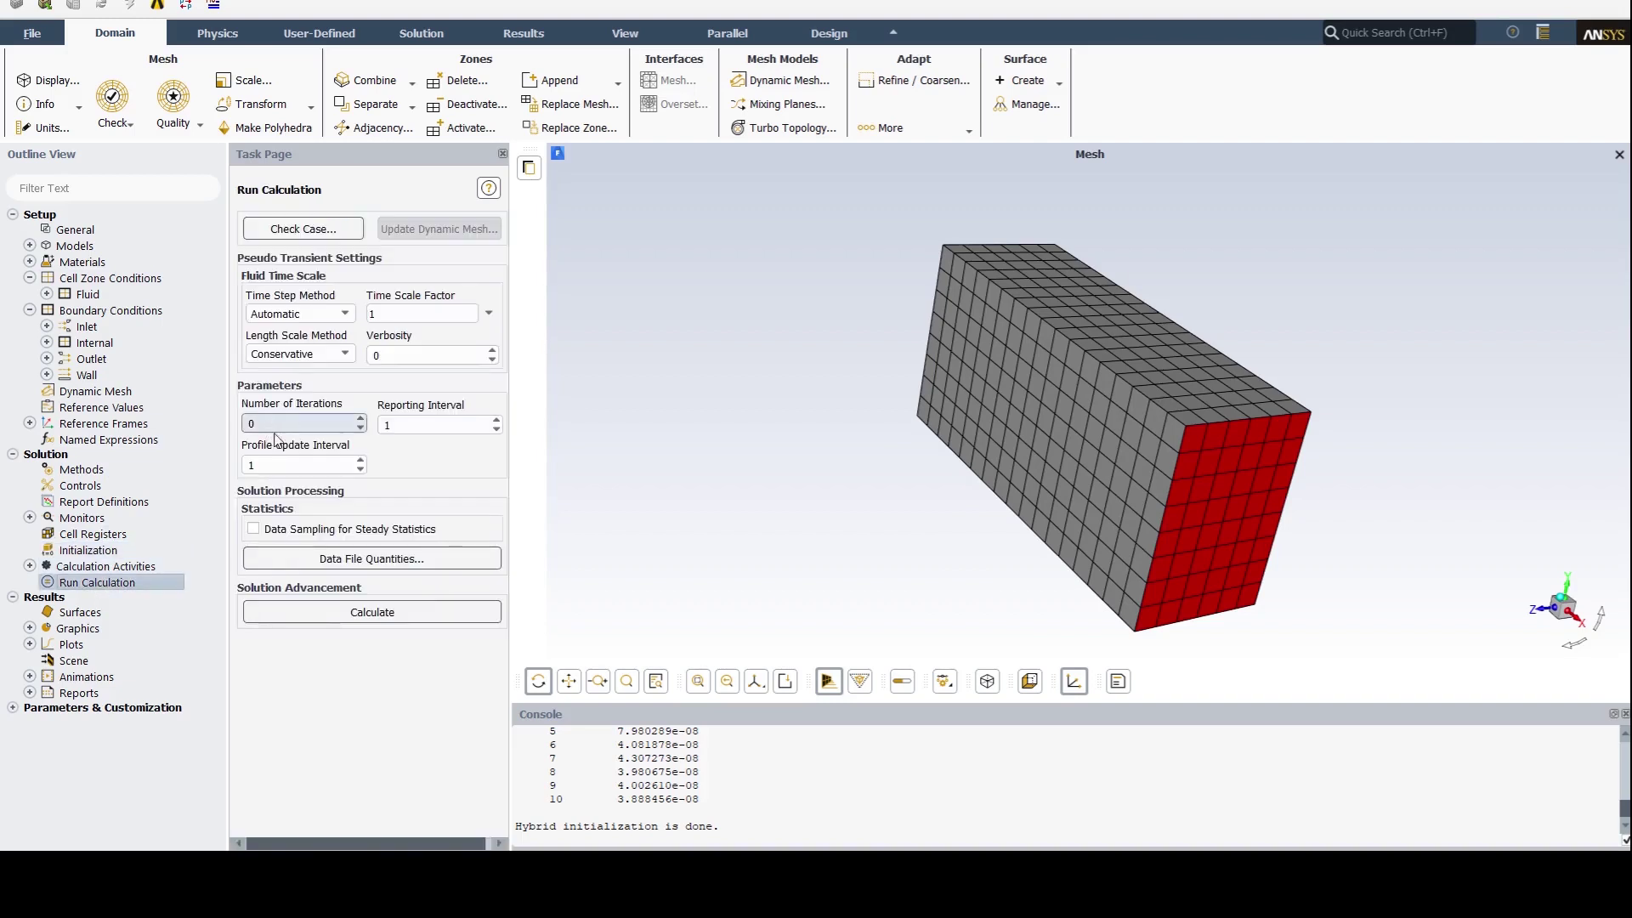
double_click(293, 425)
type("50")
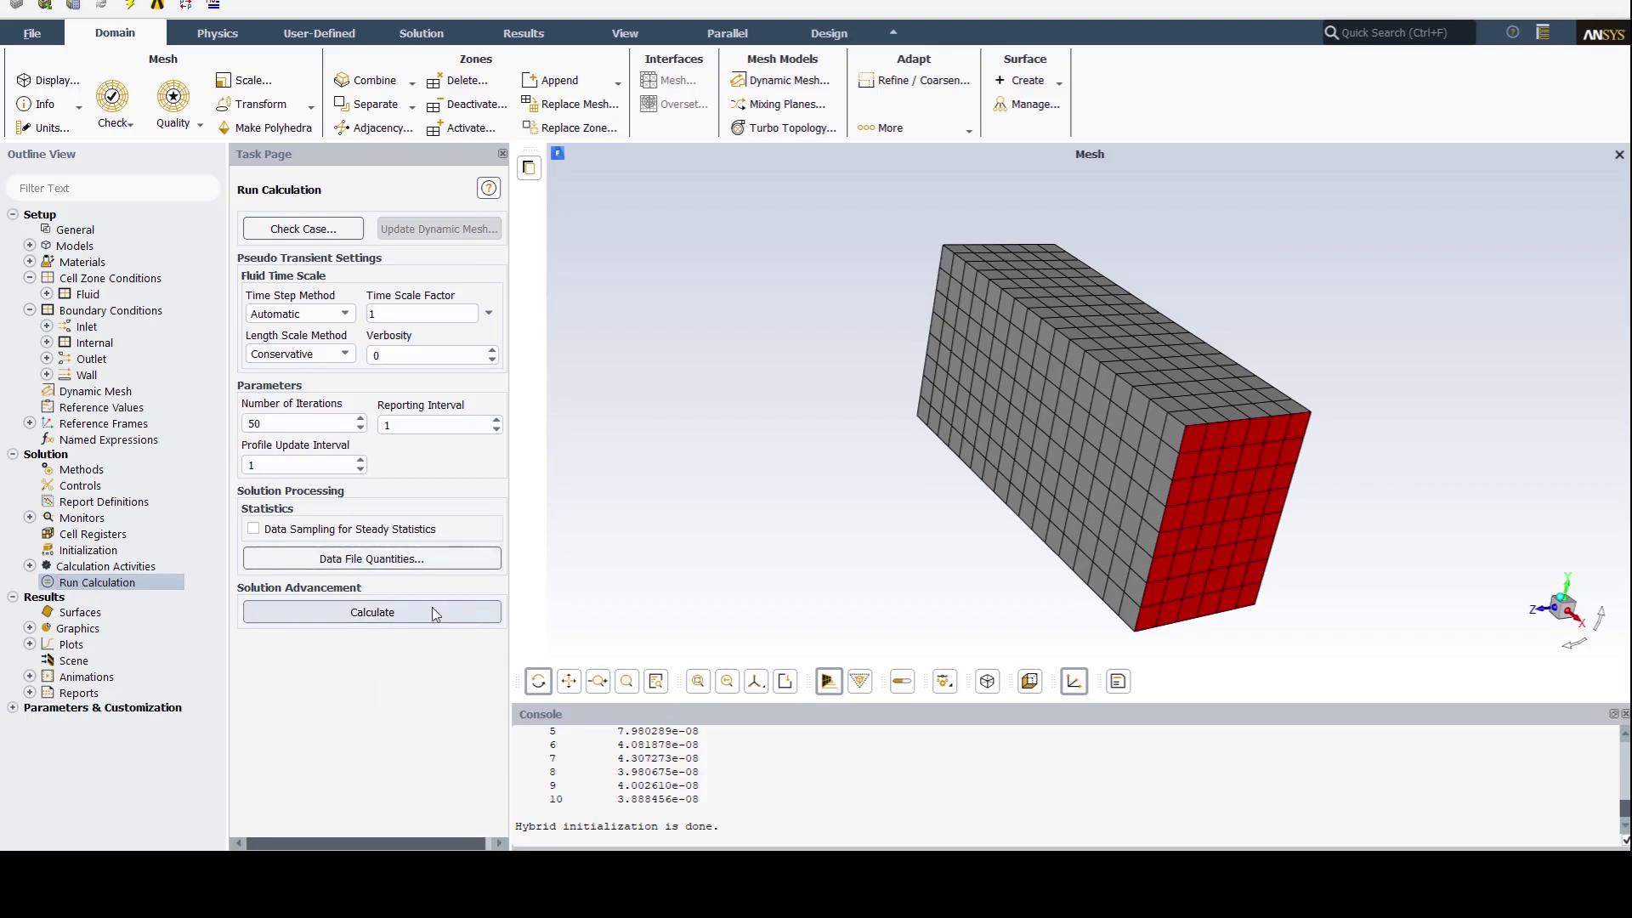
left_click(360, 615)
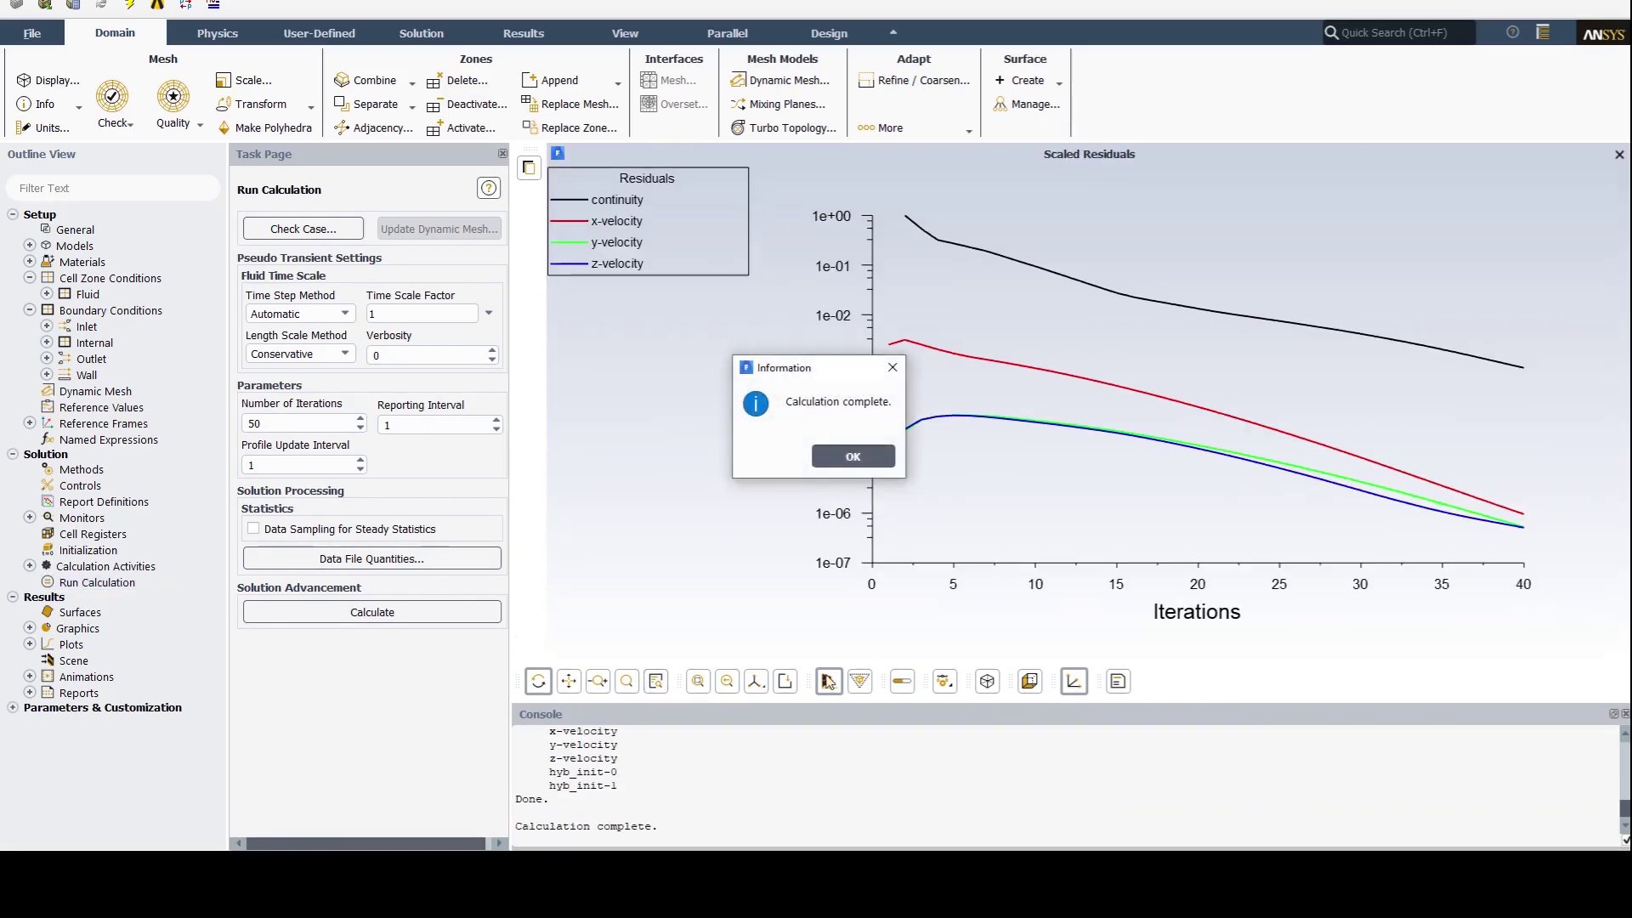
left_click(838, 460)
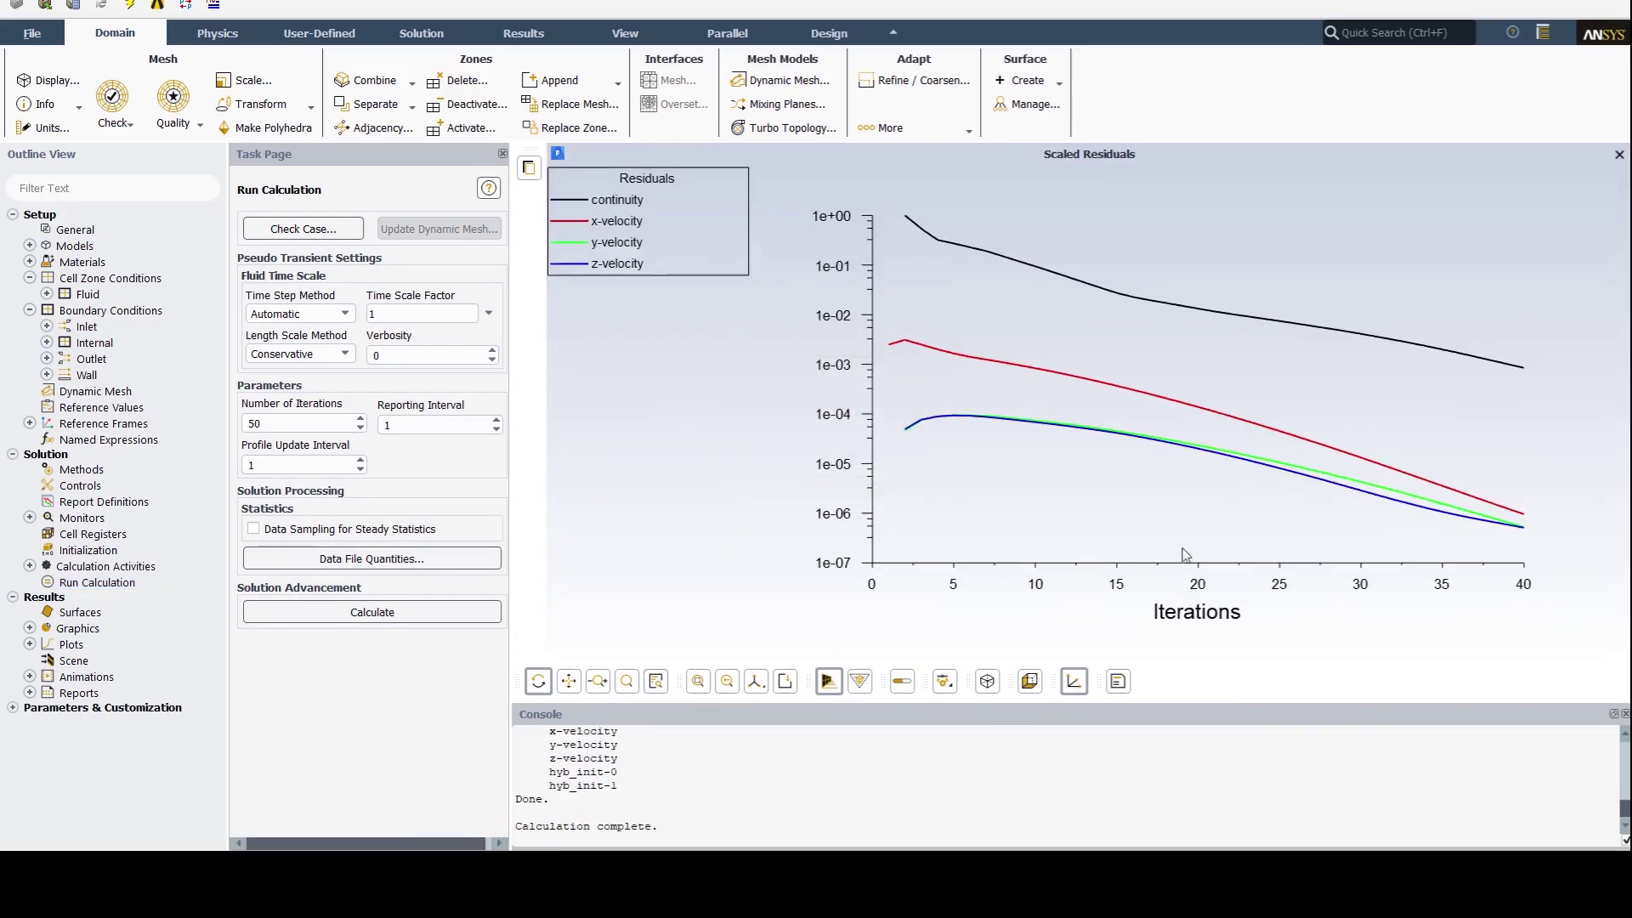
scroll(605, 817, "up", 5)
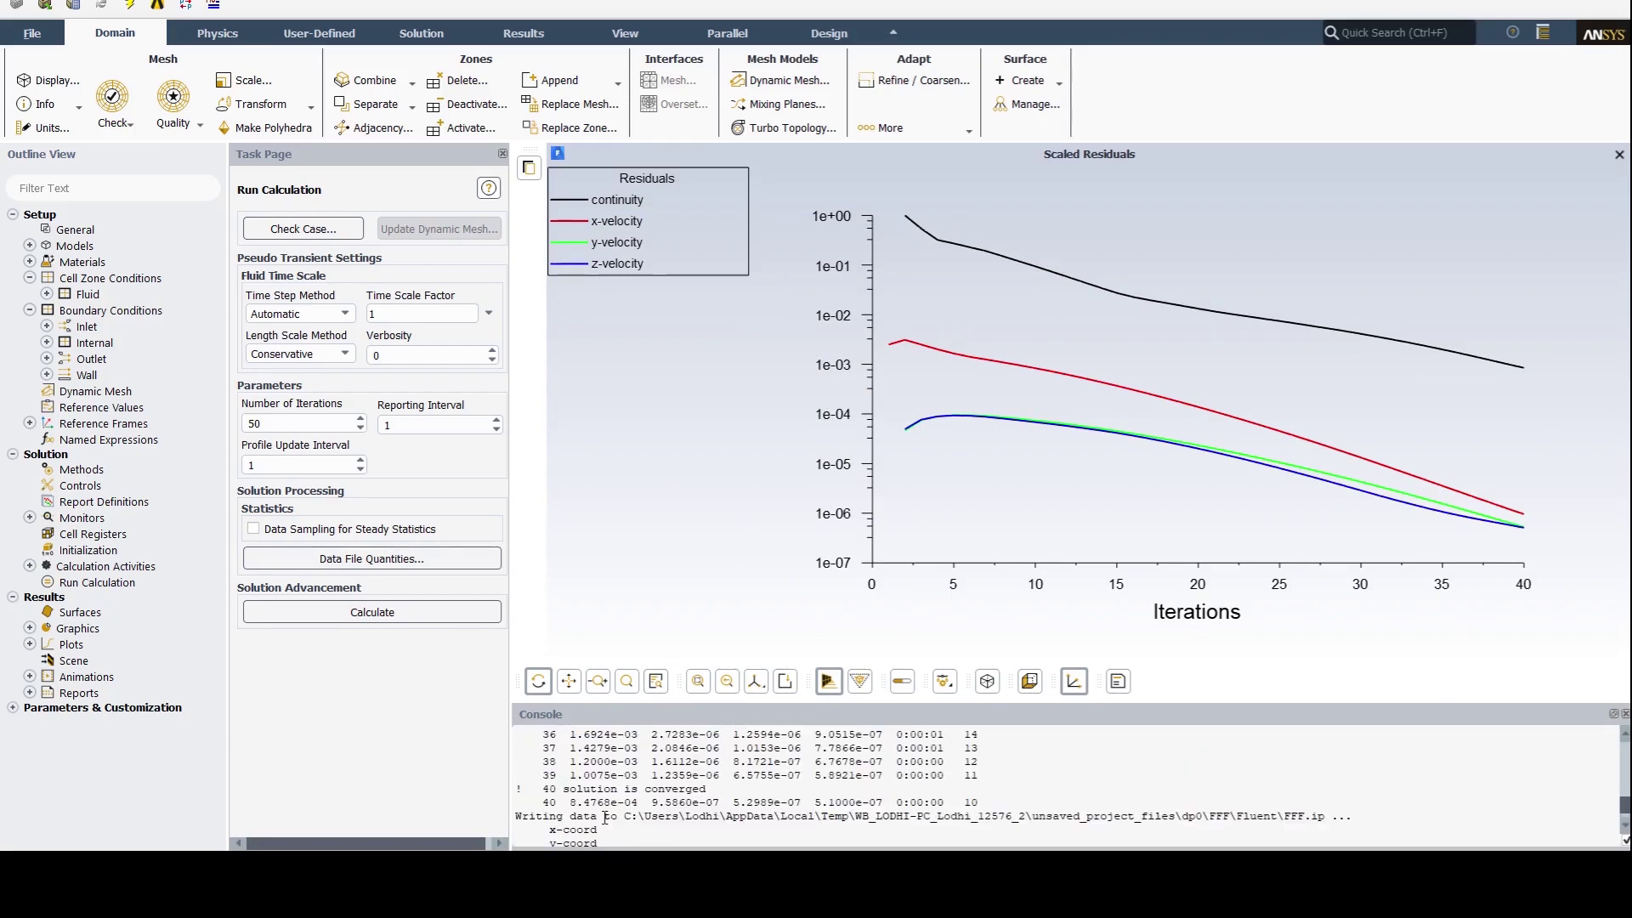
left_click_drag(552, 789, 707, 789)
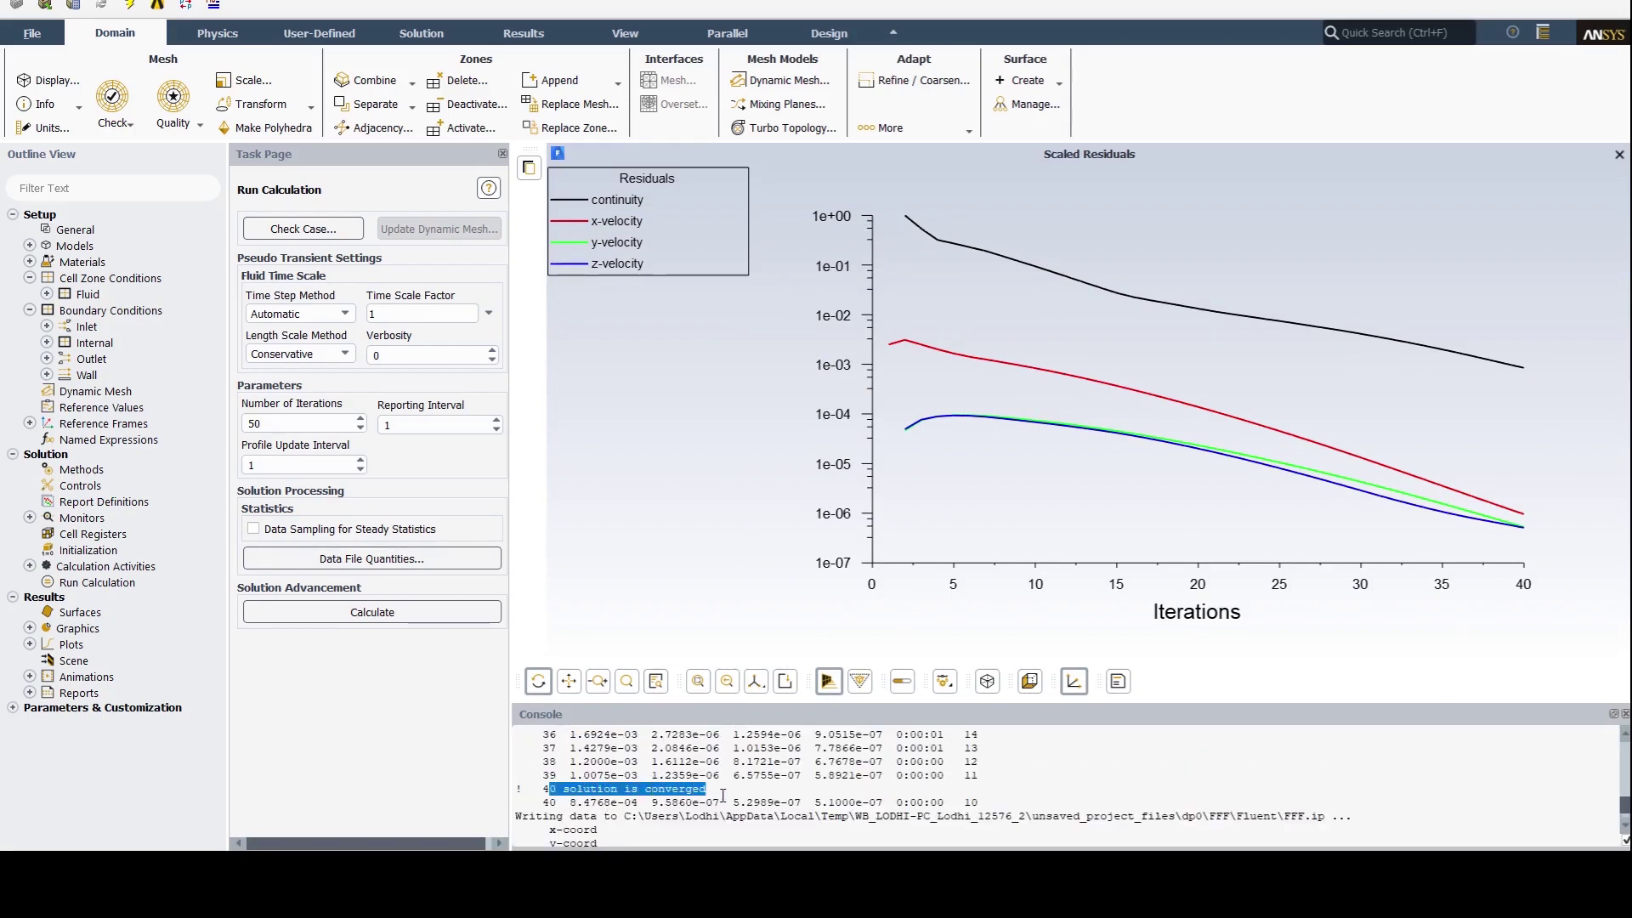
Step: Clear the console selection and close Fluent, confirming the quit warning
left_click(440, 687)
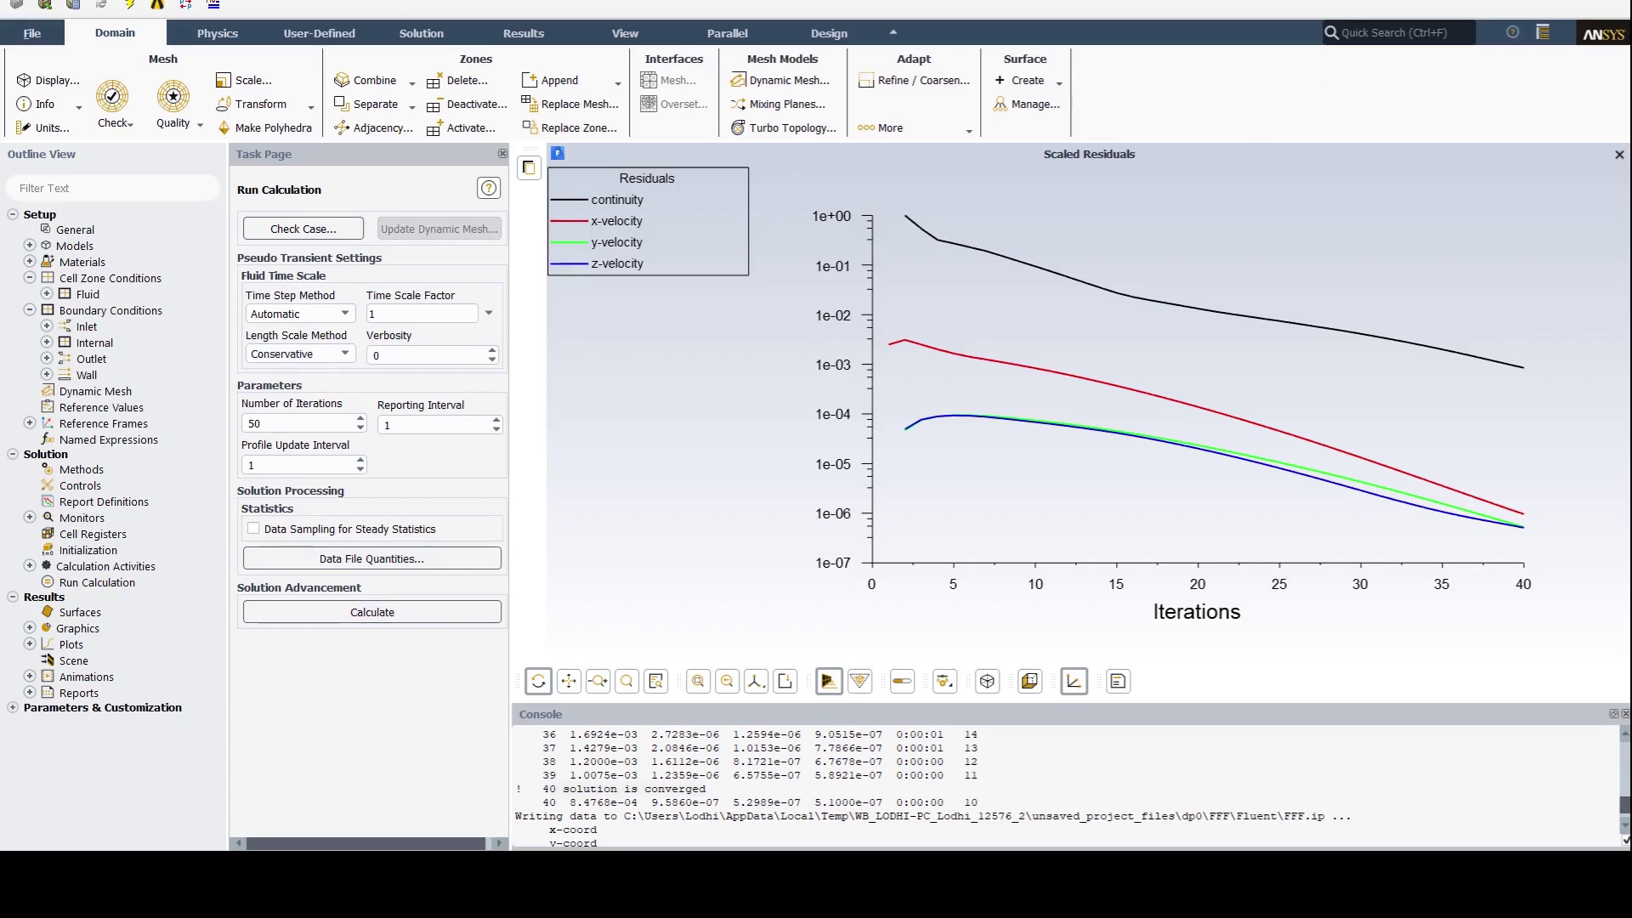
key("alt+F4")
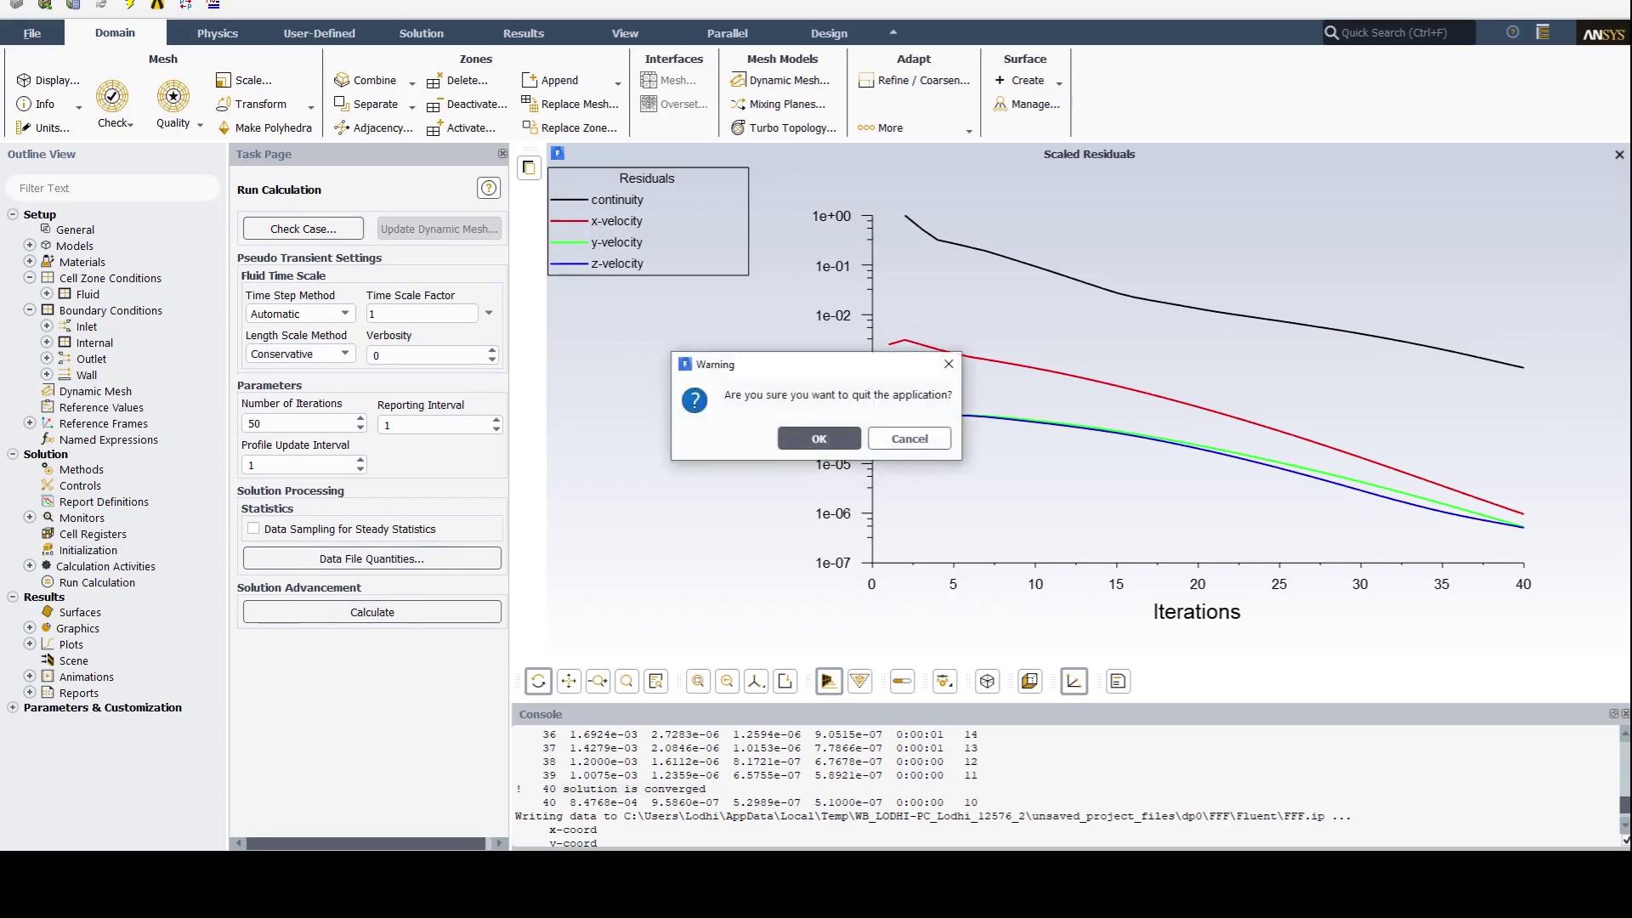
left_click(819, 439)
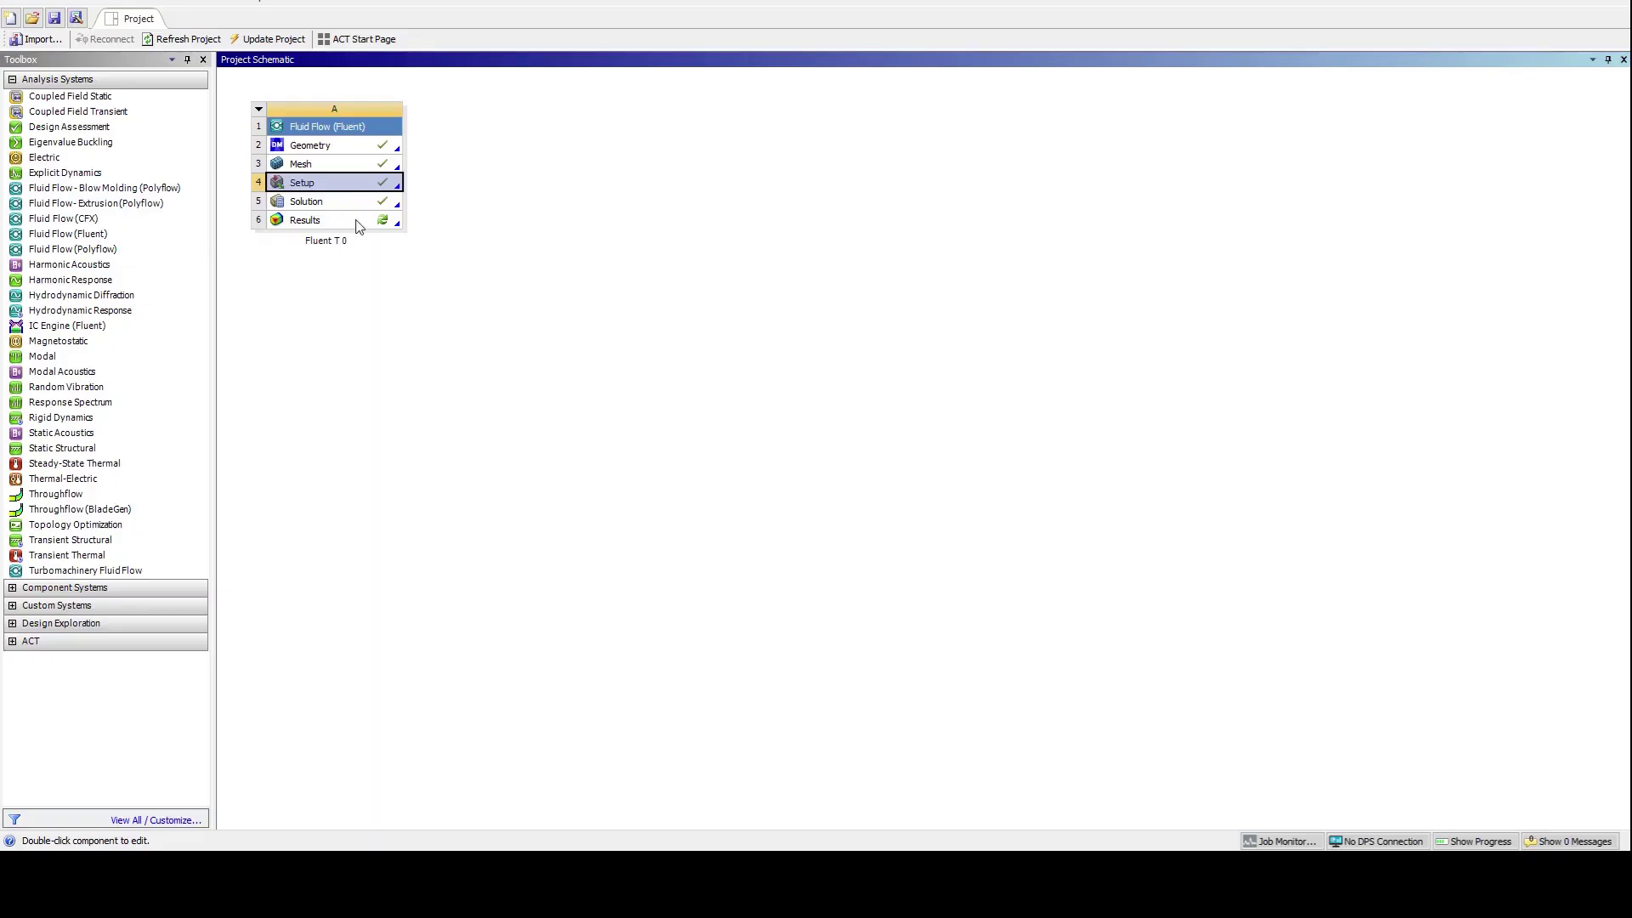
Step: Open the results in CFD-Post and briefly show the pressureoutlet, velocityinlet and wall faces
double_click(358, 222)
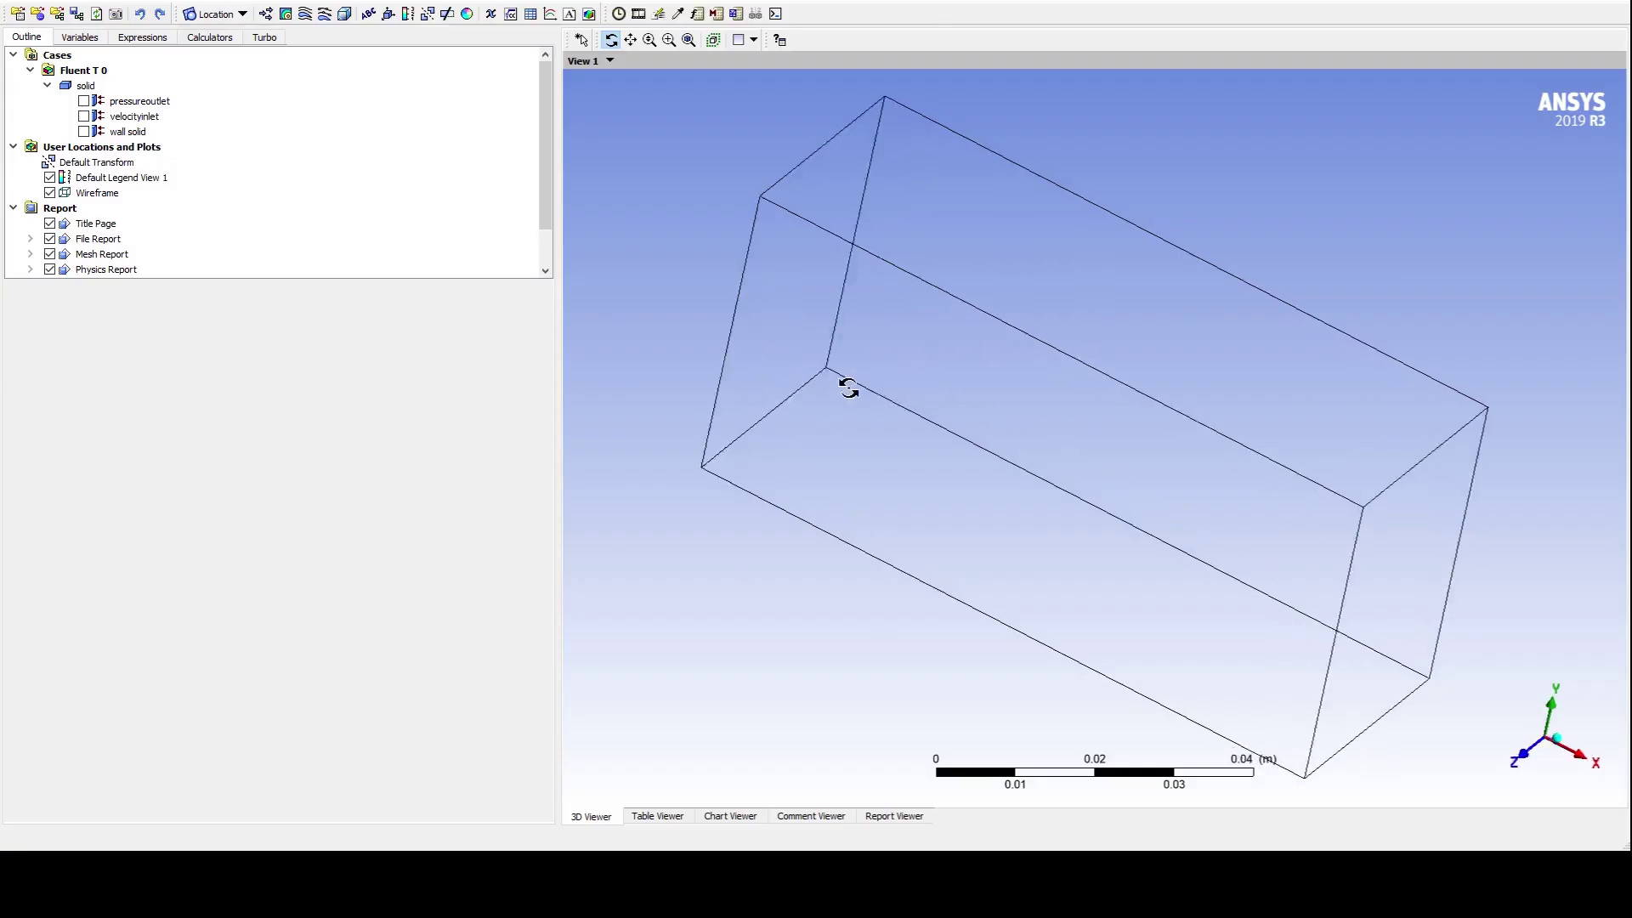
left_click_drag(845, 386, 954, 423)
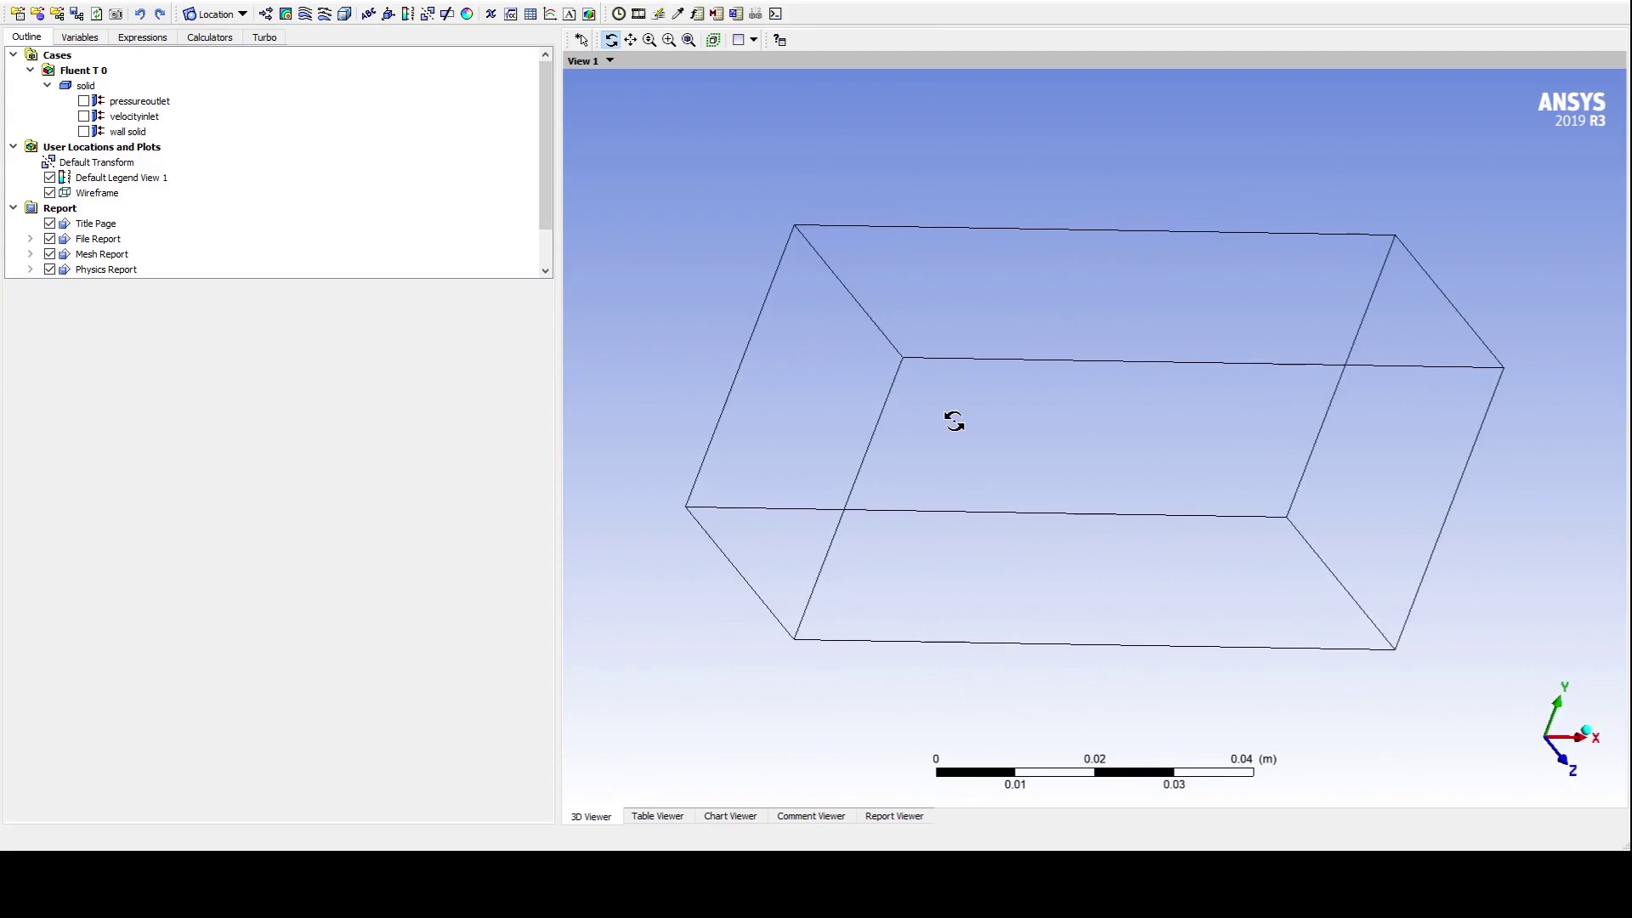
left_click(83, 101)
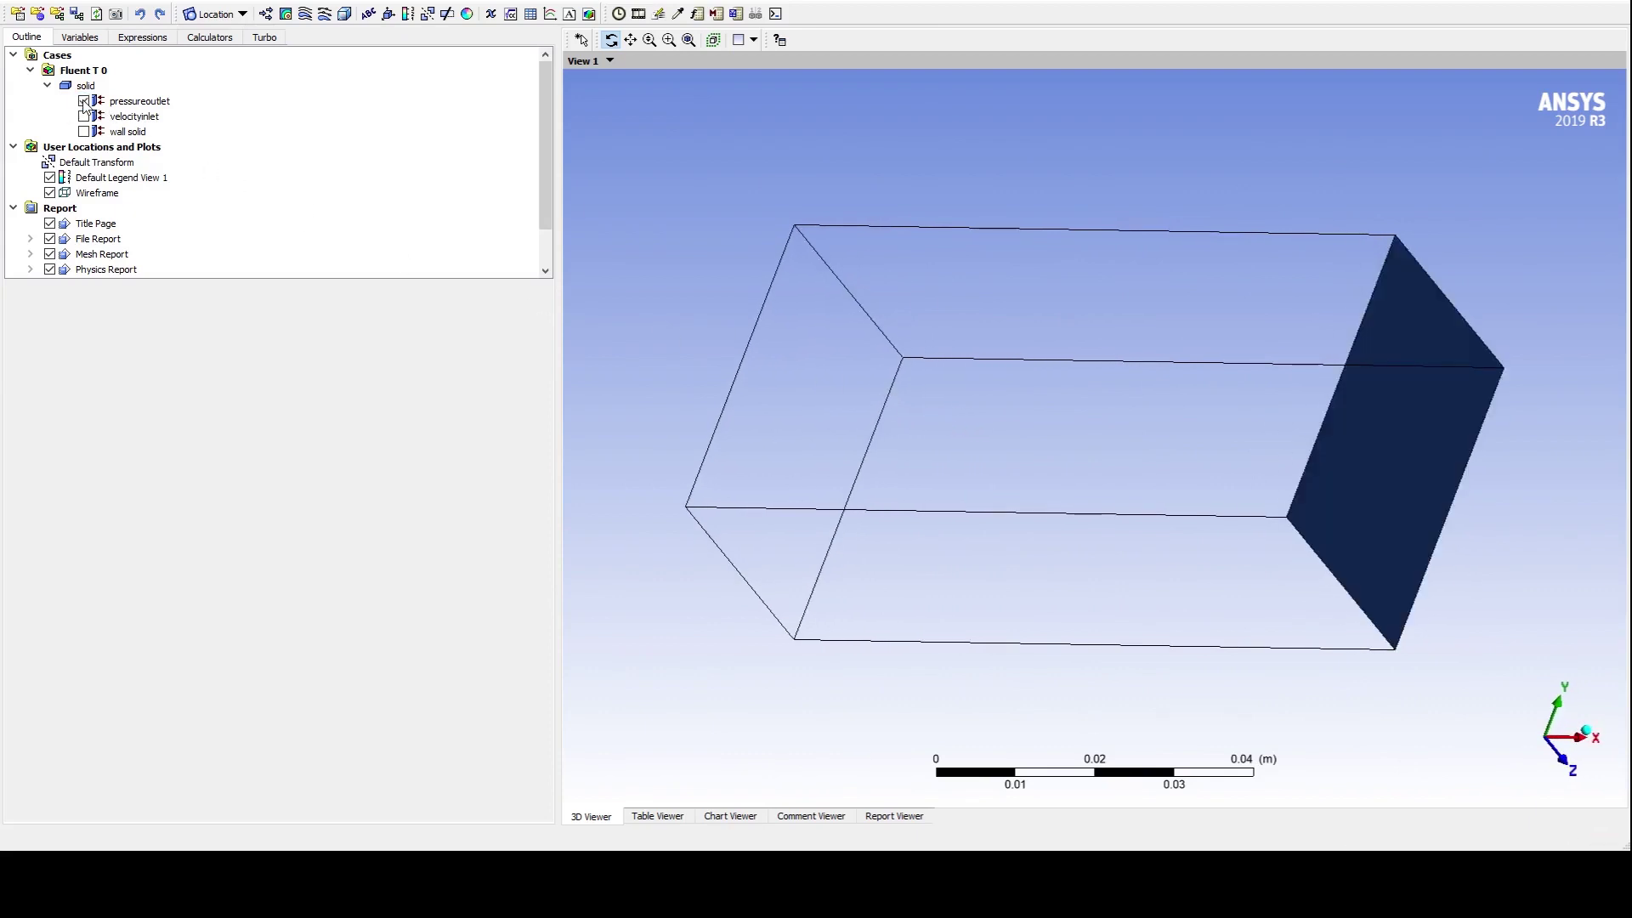
left_click(83, 101)
left_click(83, 116)
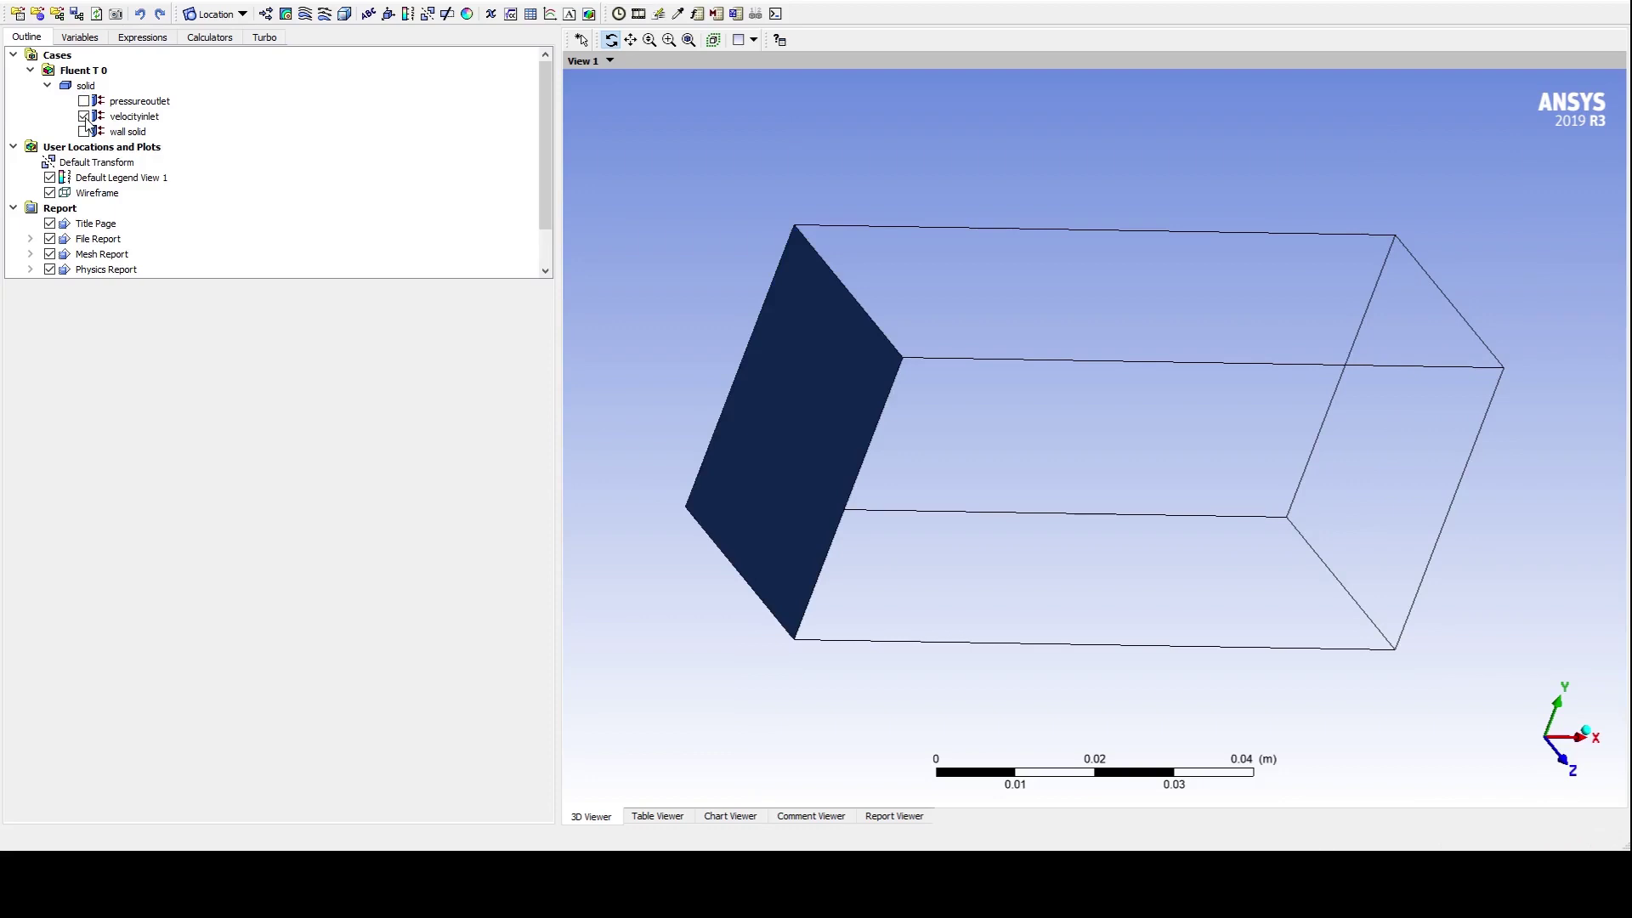
left_click(83, 116)
left_click(85, 132)
left_click(84, 132)
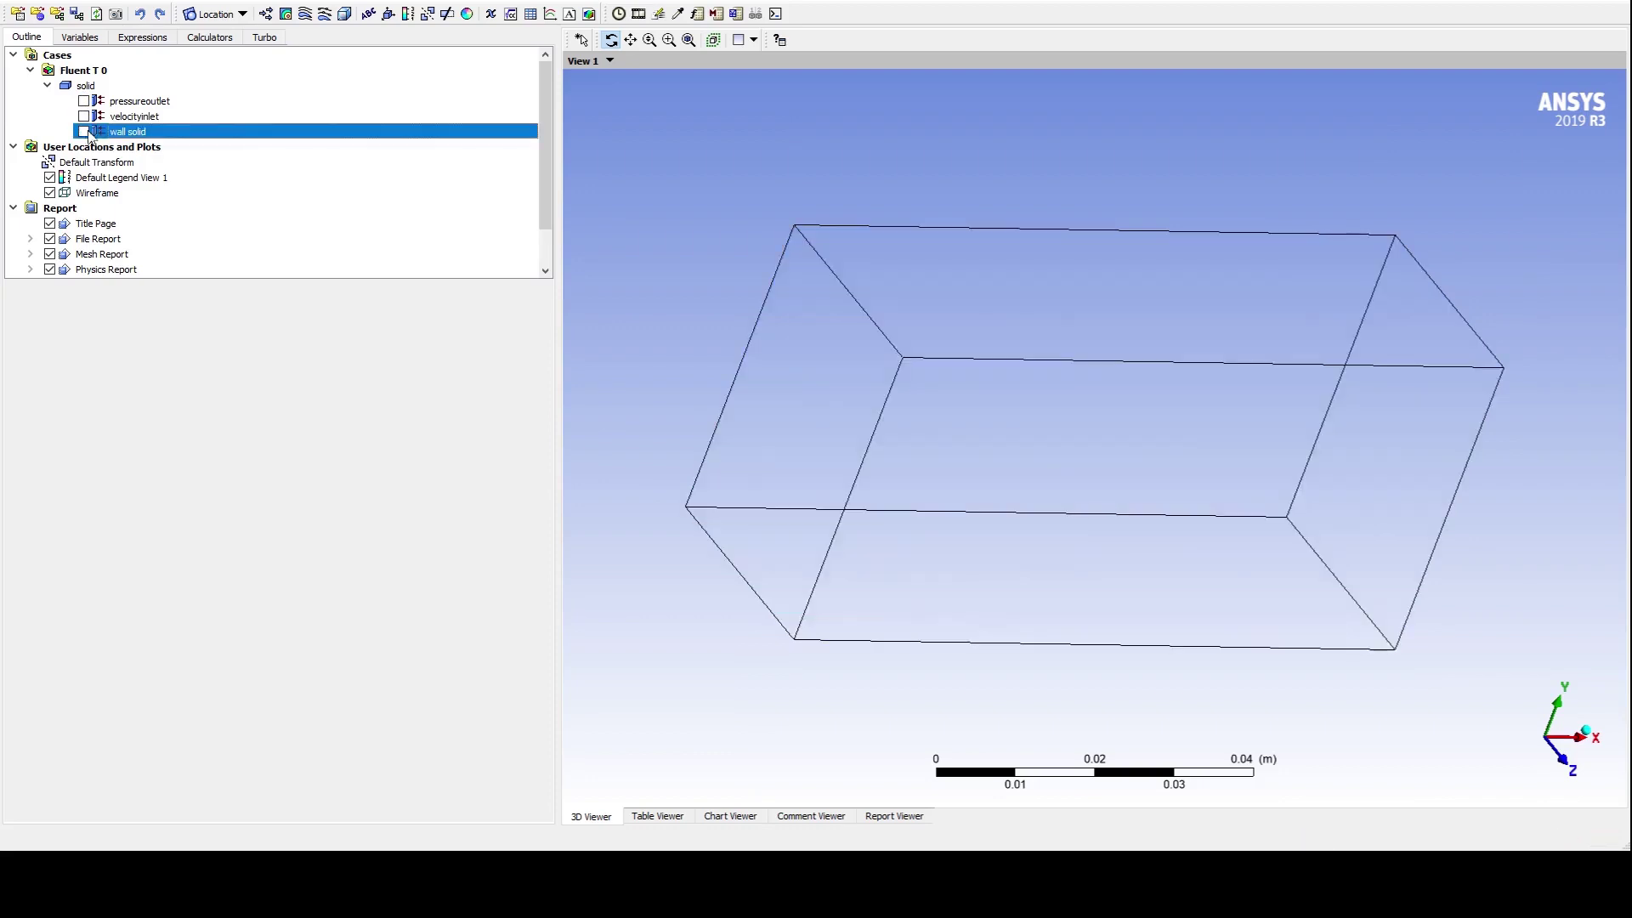
left_click_drag(677, 227, 998, 336)
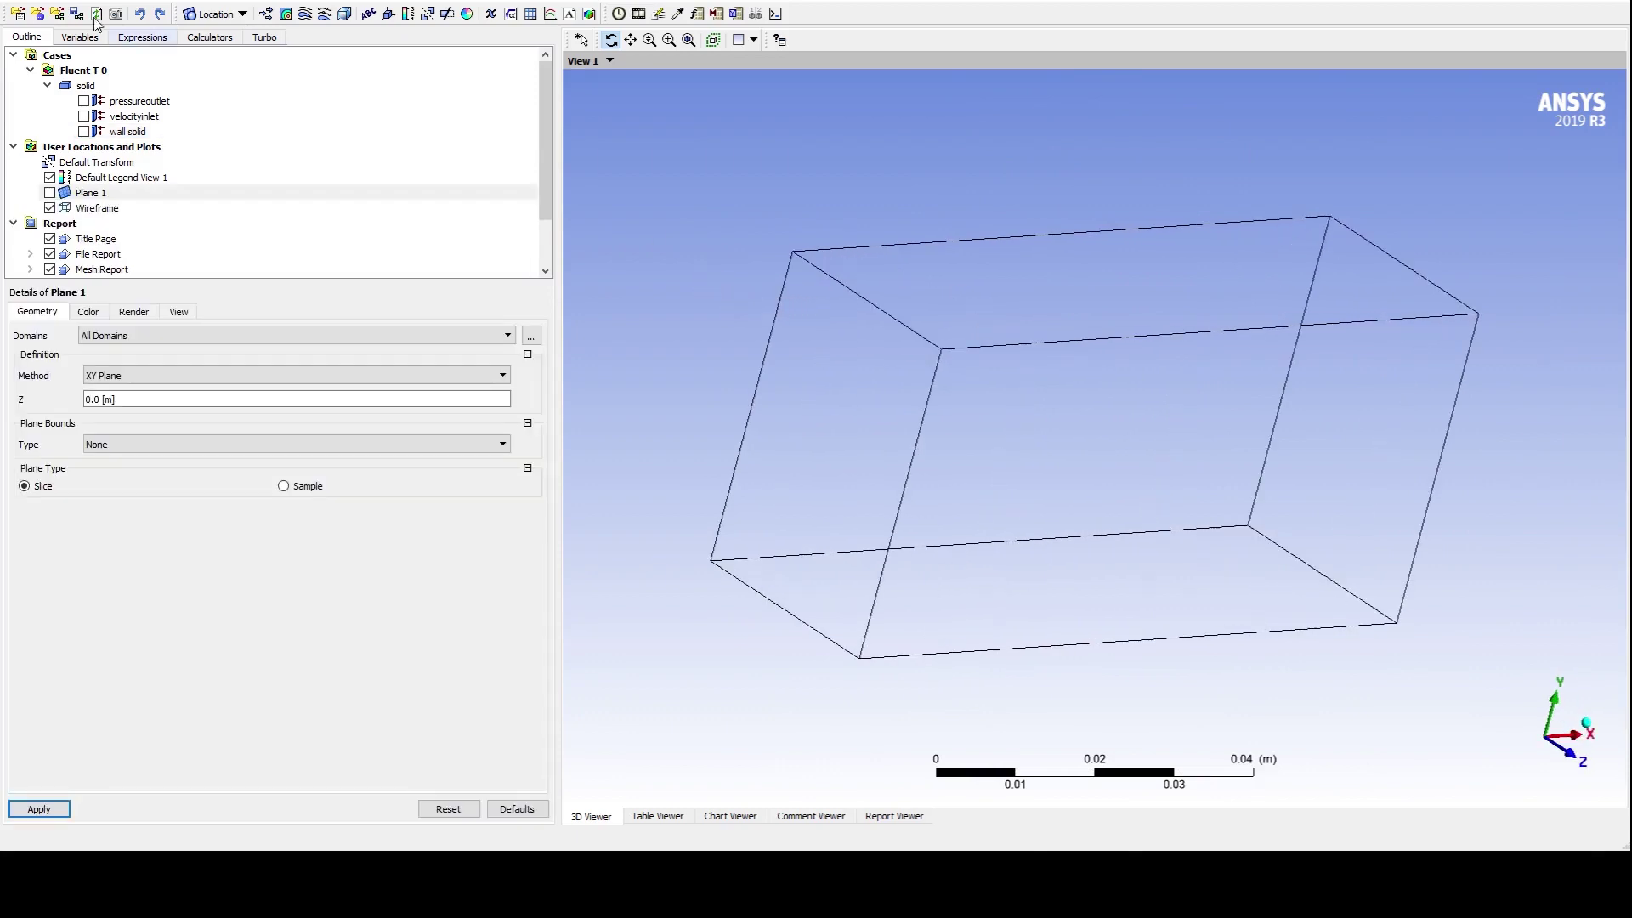
Step: Create Contour 1 on the velocityinlet face
left_click(285, 14)
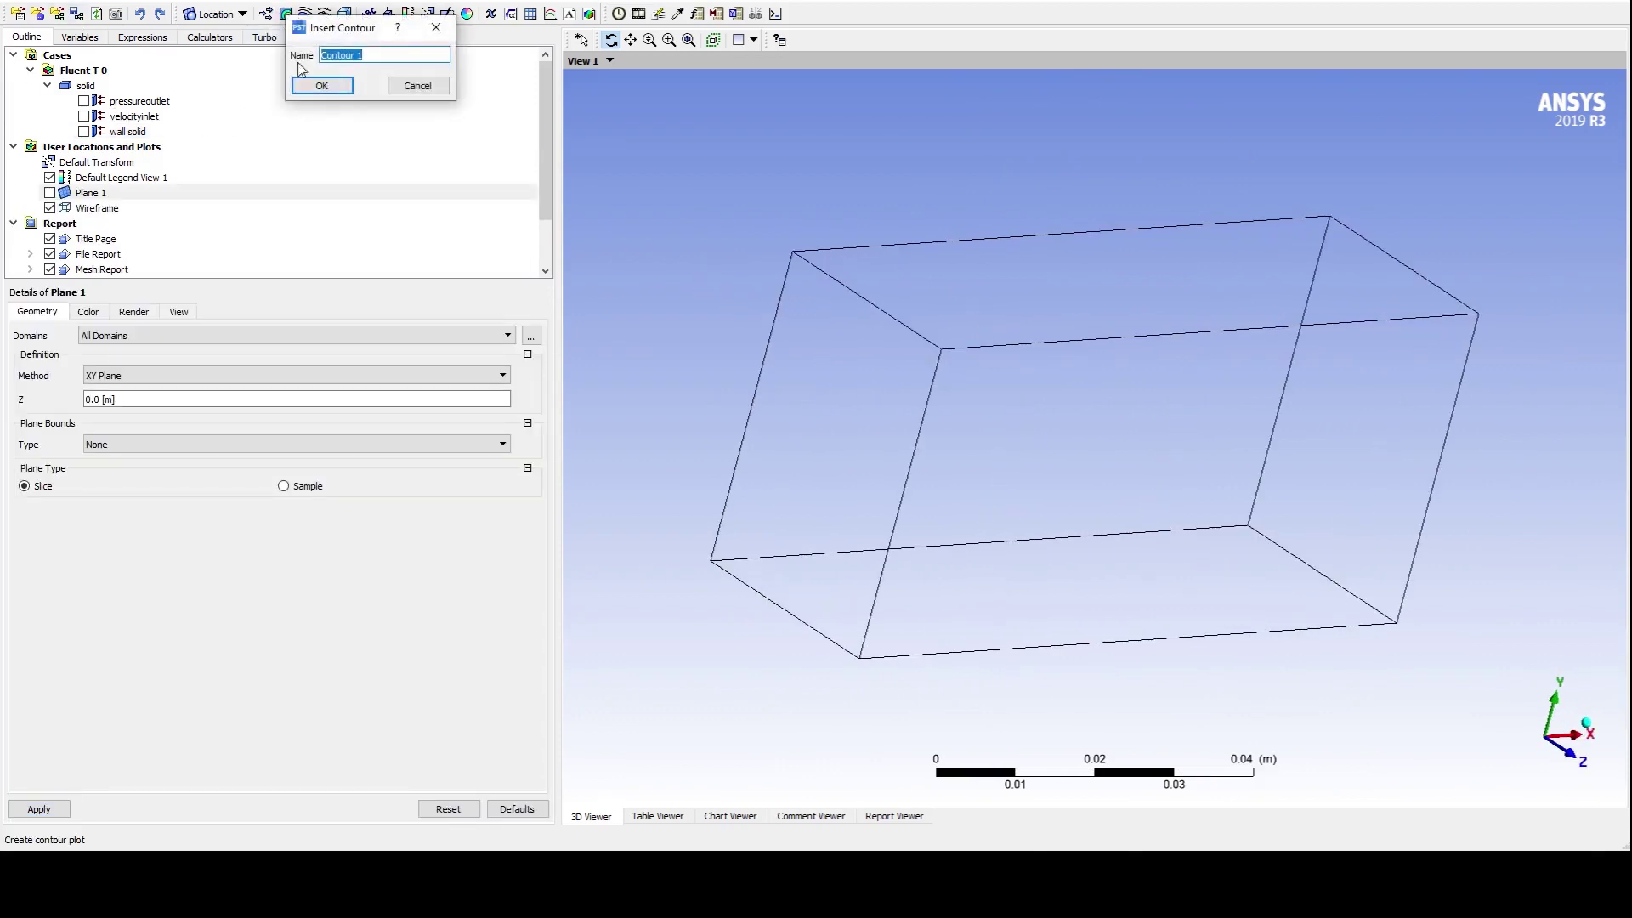
left_click(322, 86)
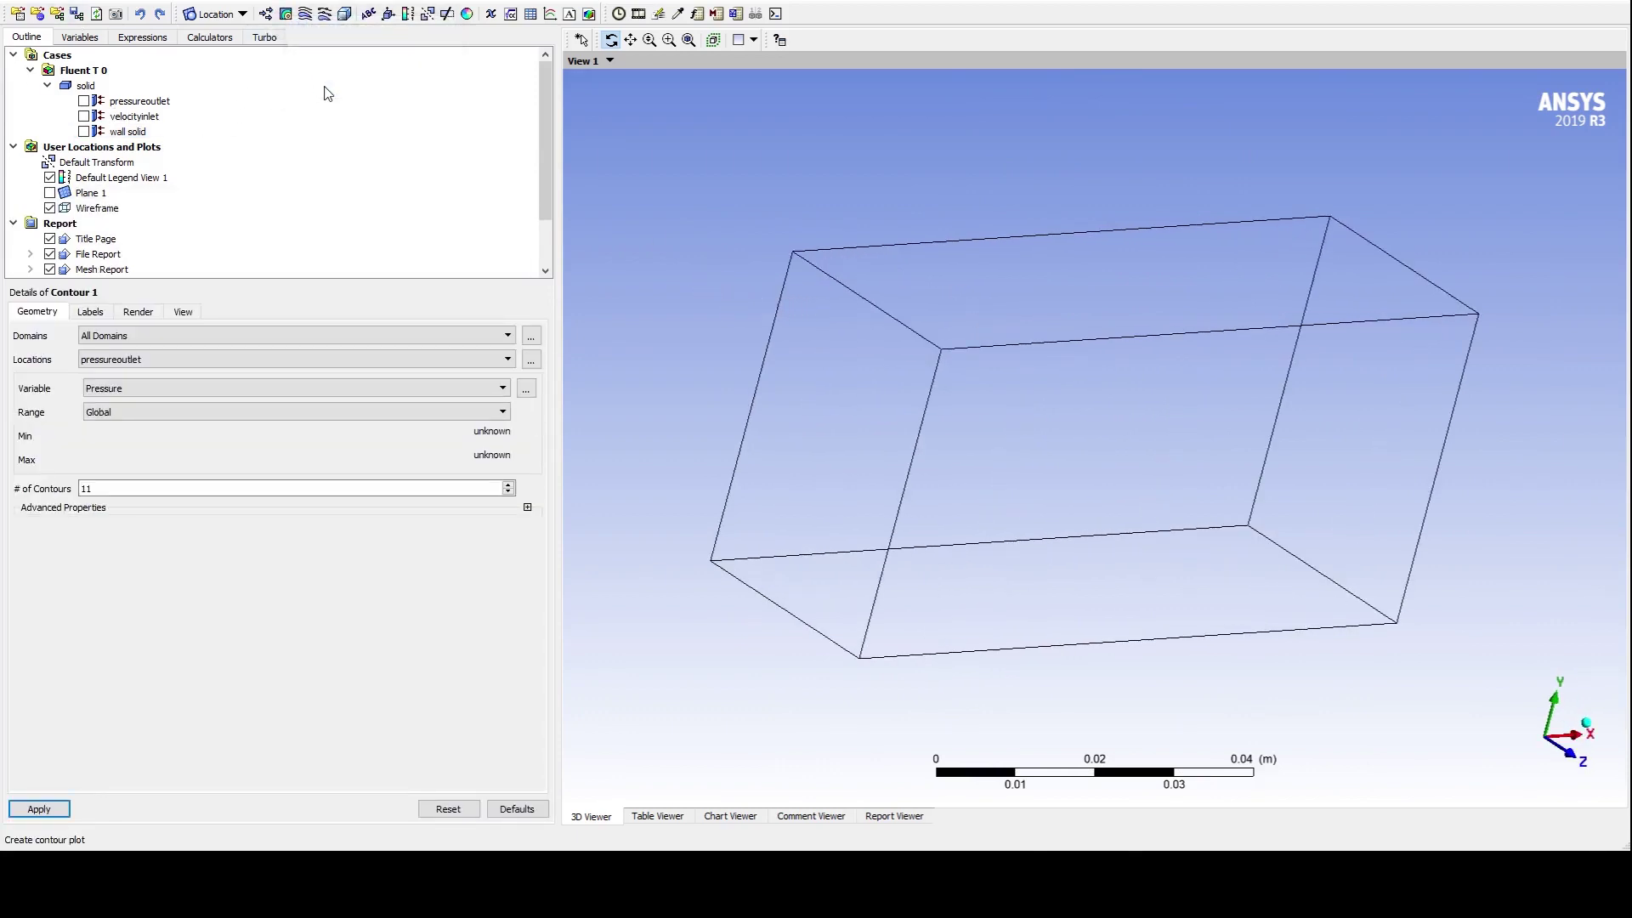
left_click(180, 358)
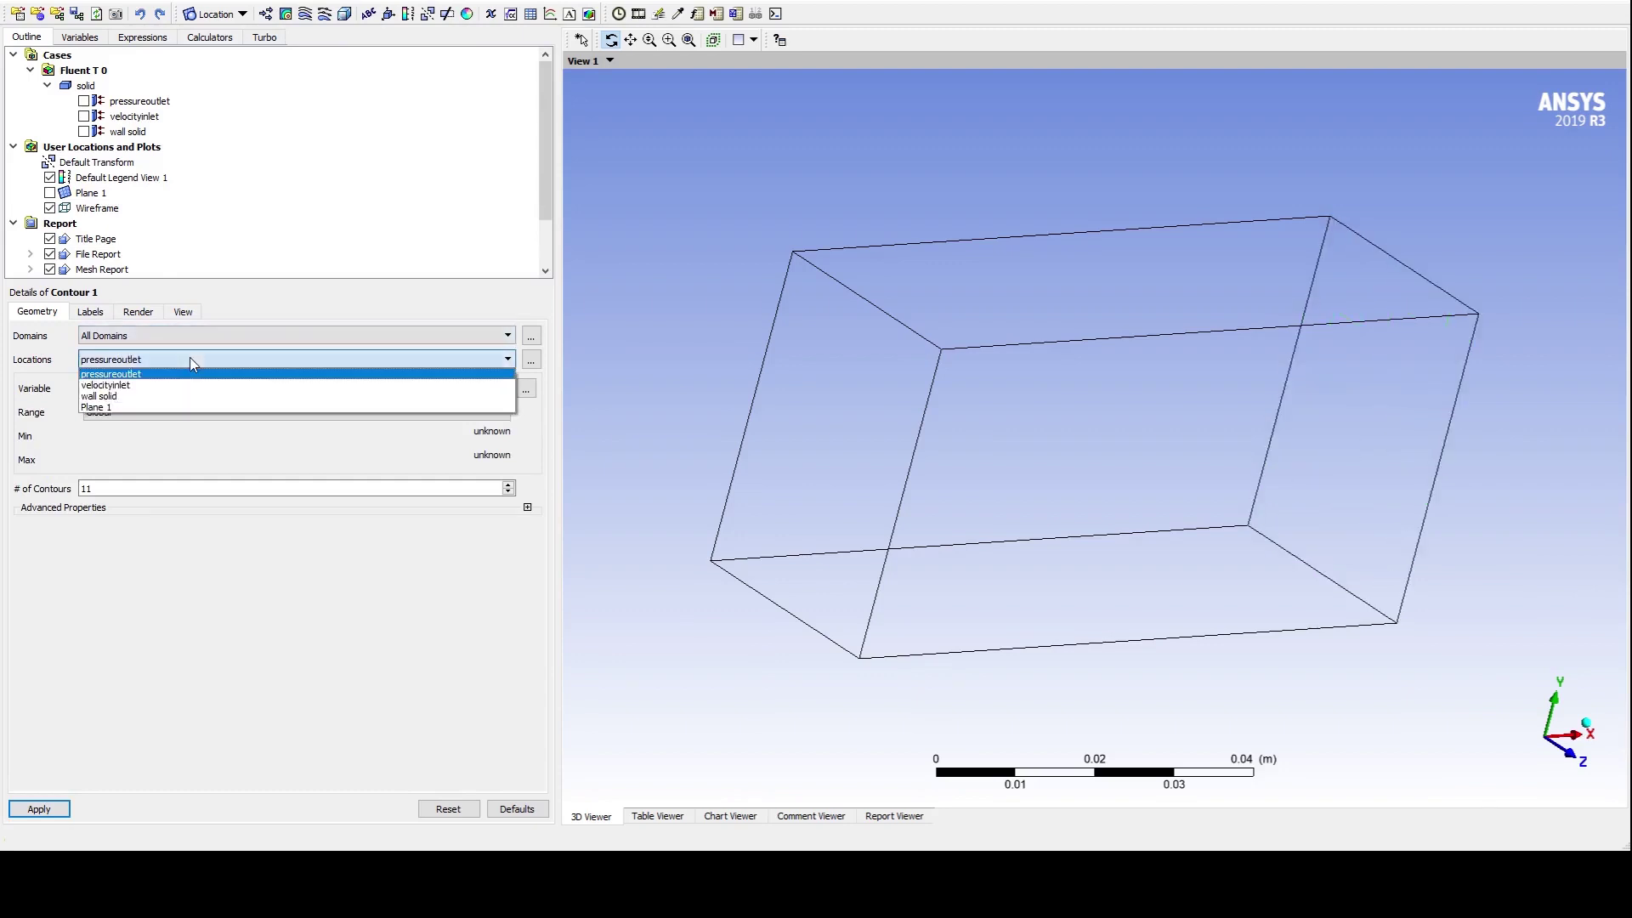
left_click(114, 385)
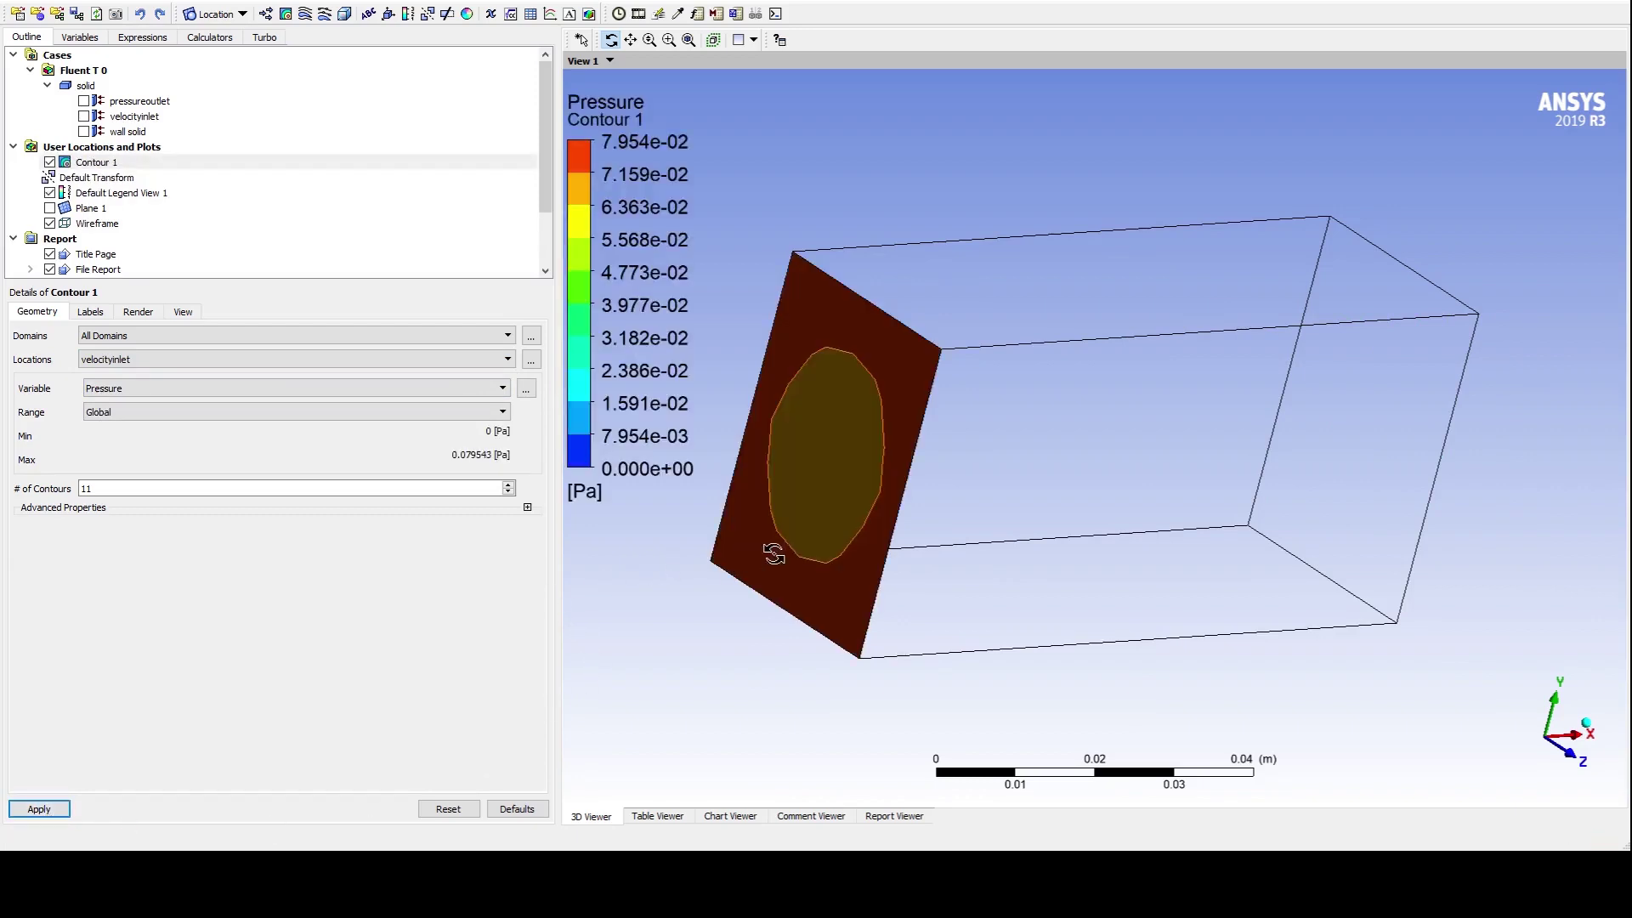
left_click_drag(773, 553, 797, 491)
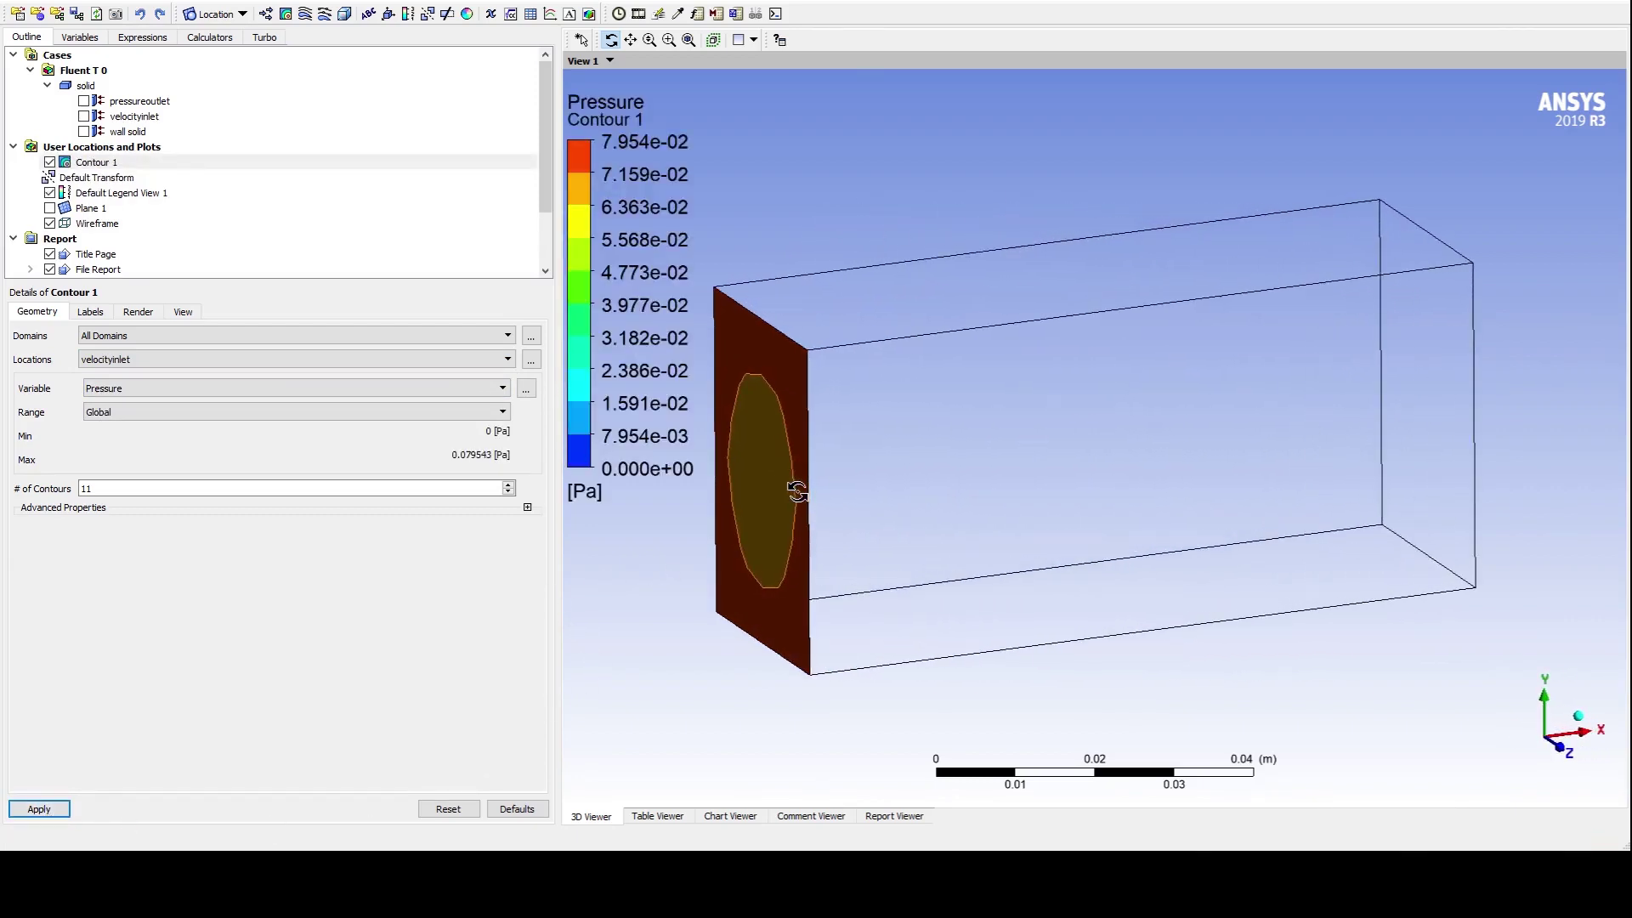
Step: Move Contour 1 to the pressureoutlet face and display its pressure contour
left_click(136, 359)
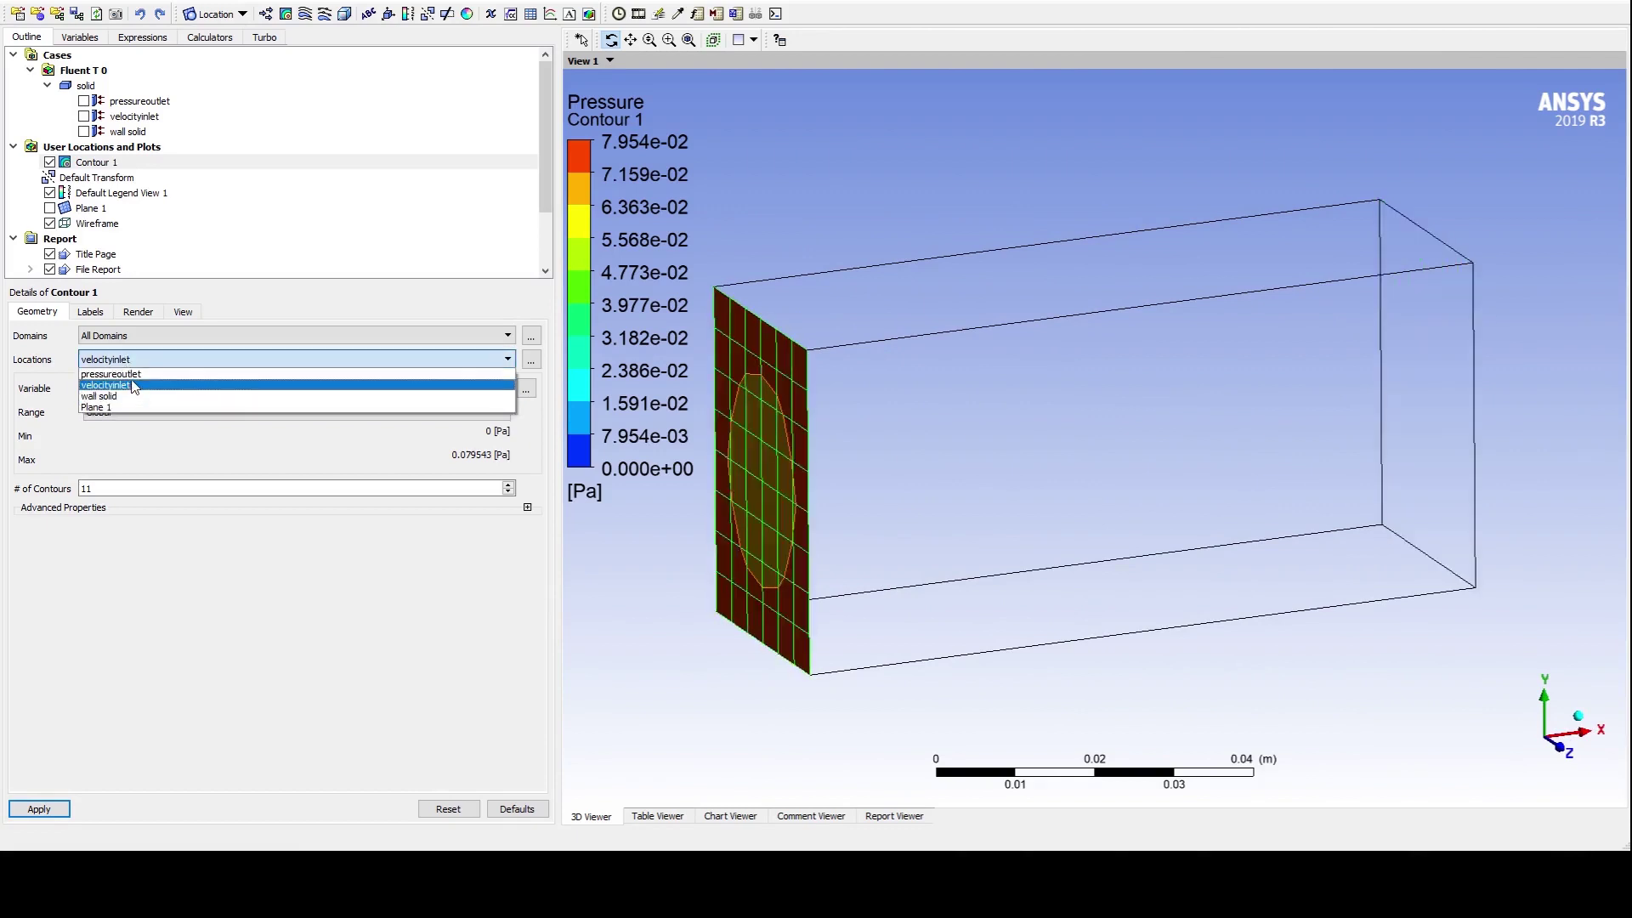
left_click(112, 374)
left_click(39, 808)
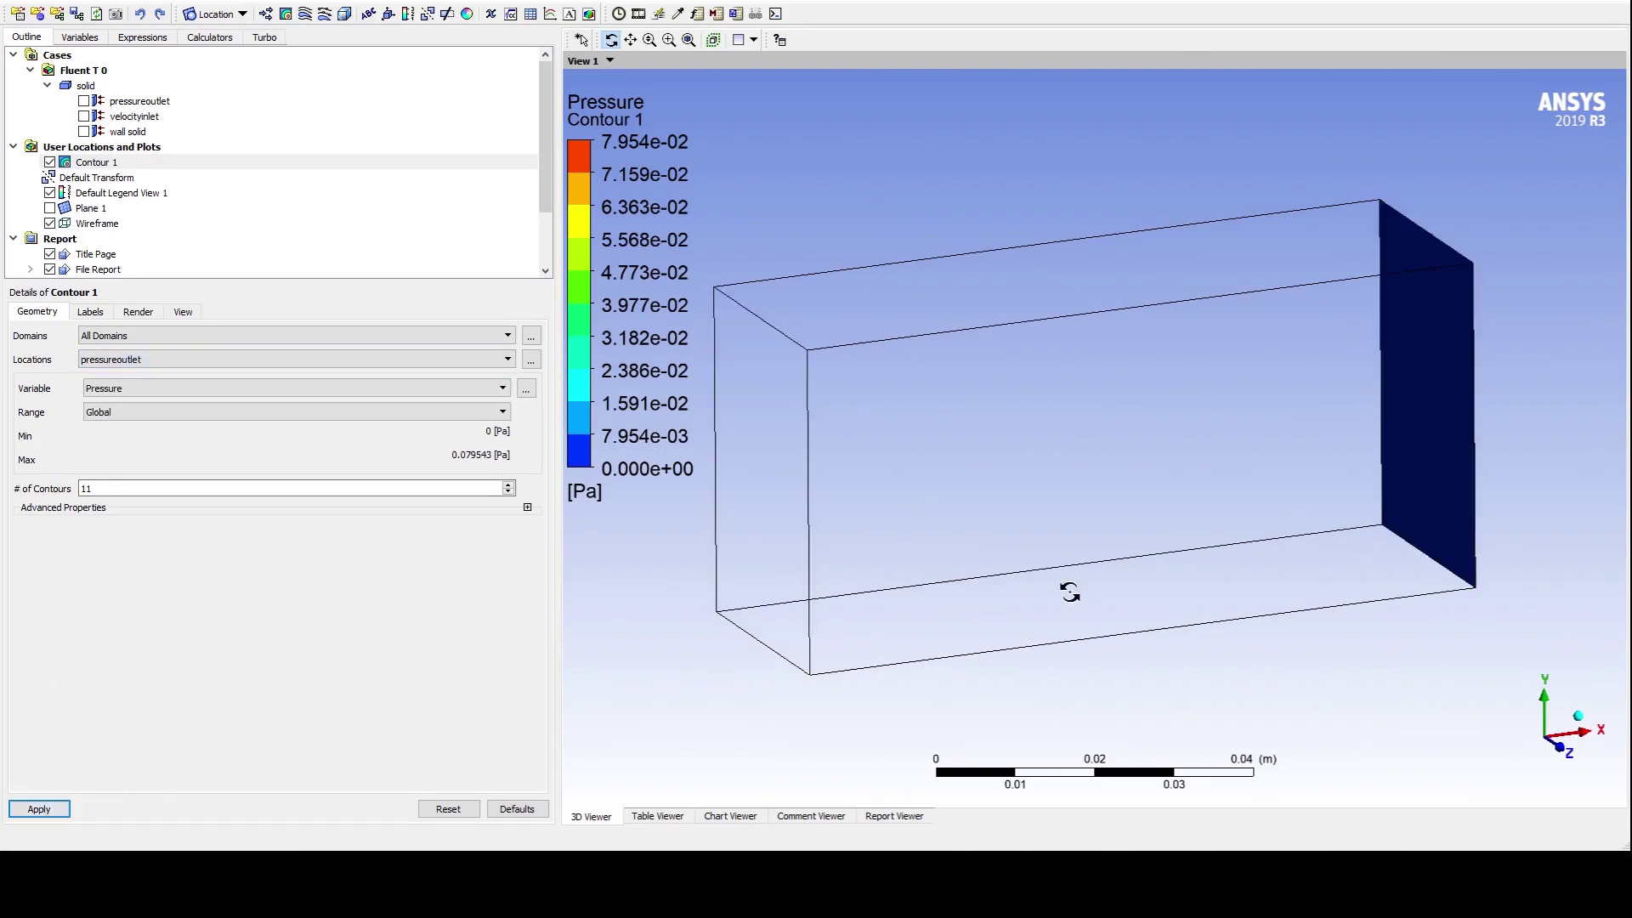
left_click_drag(1147, 553, 1119, 533)
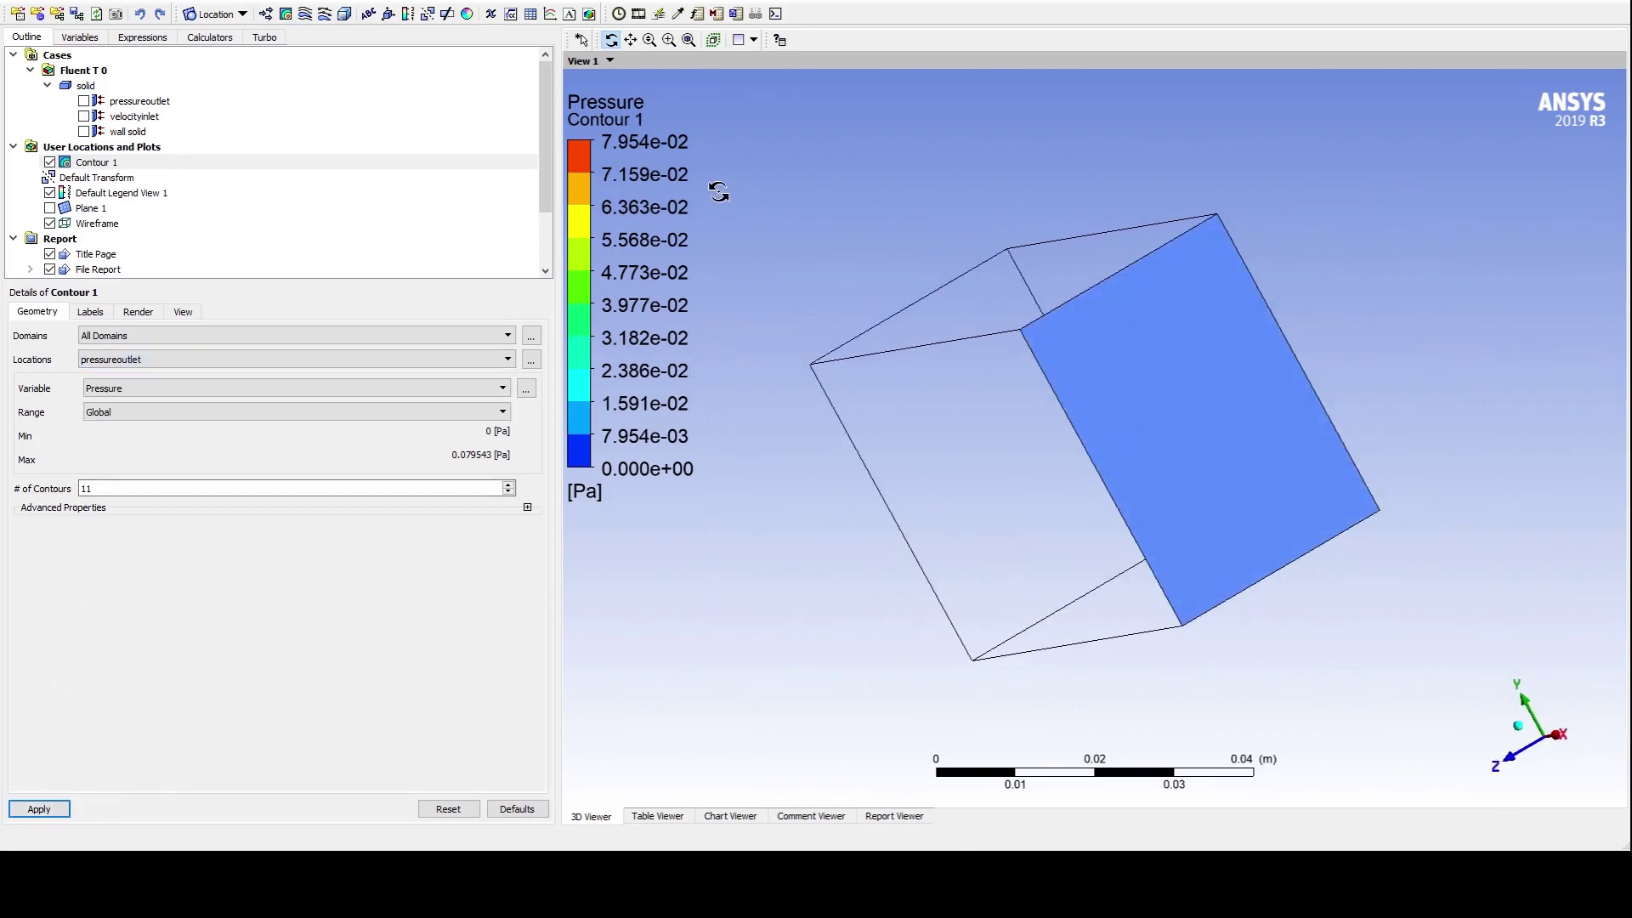
left_click_drag(850, 554, 1112, 508)
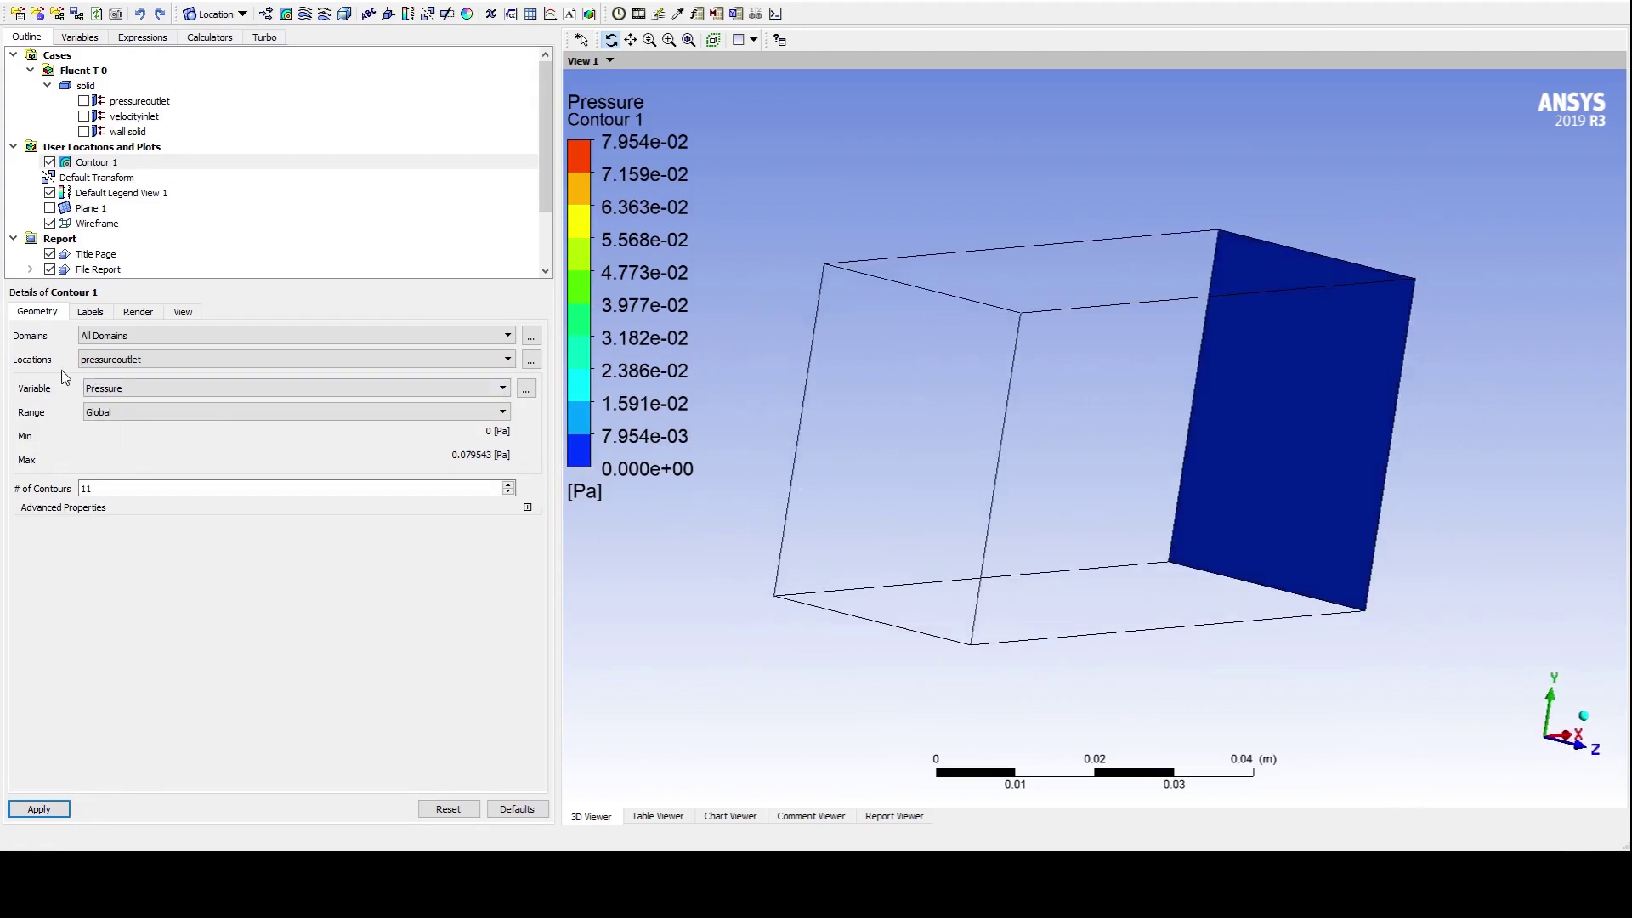
Step: Show Velocity on the velocityinlet face with Contour 1, then hide the contour
left_click(113, 361)
left_click(113, 386)
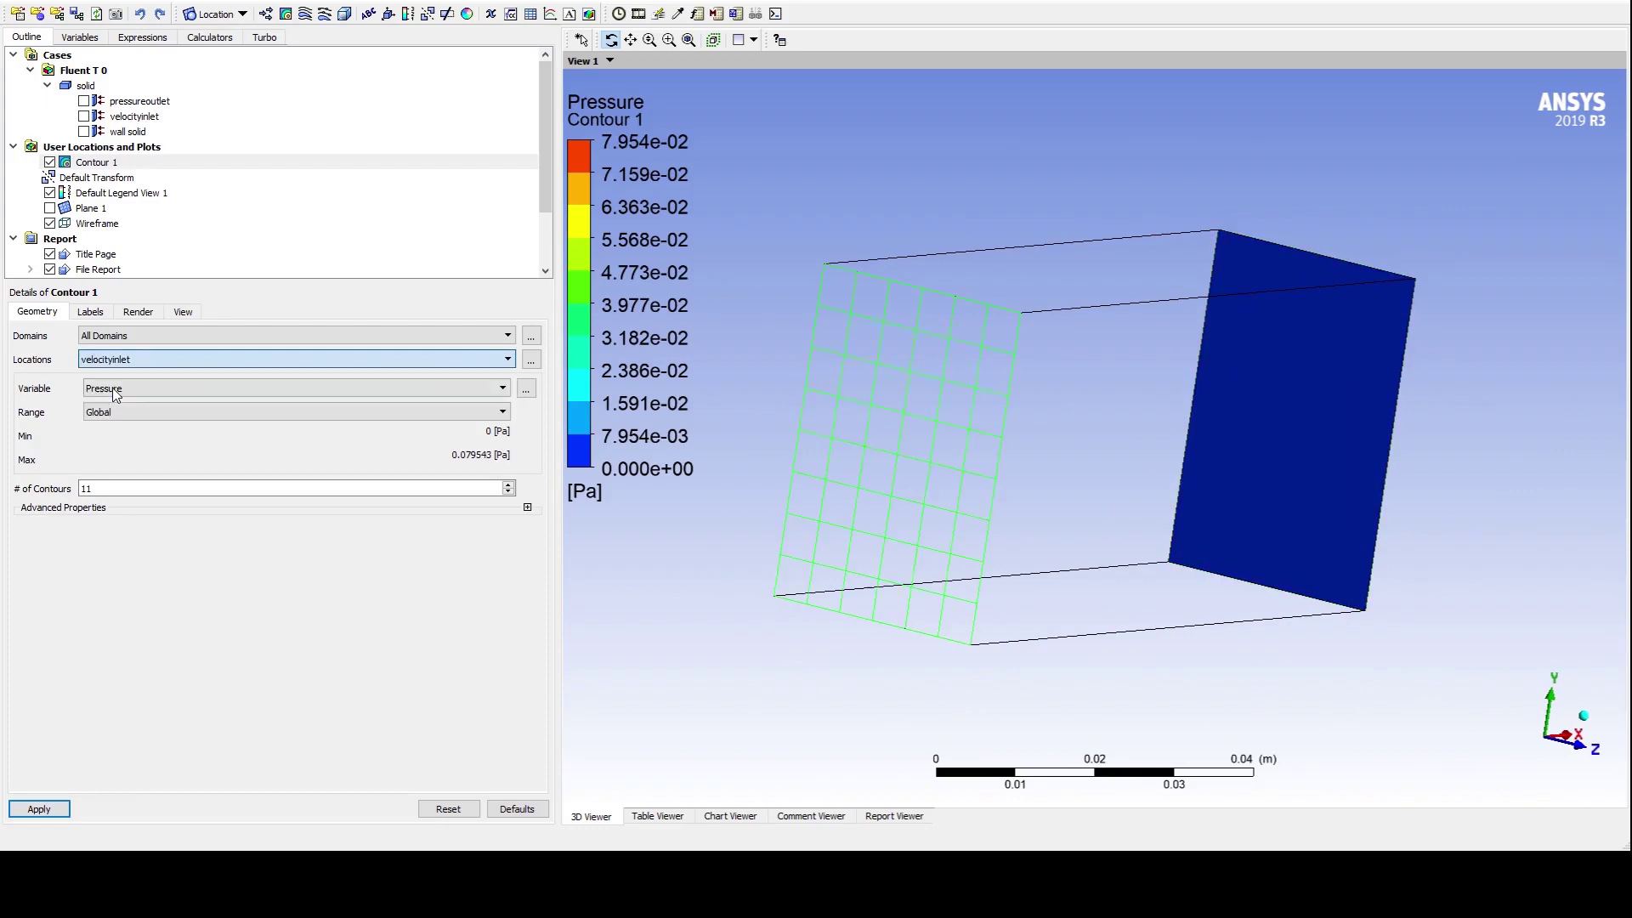
left_click(141, 391)
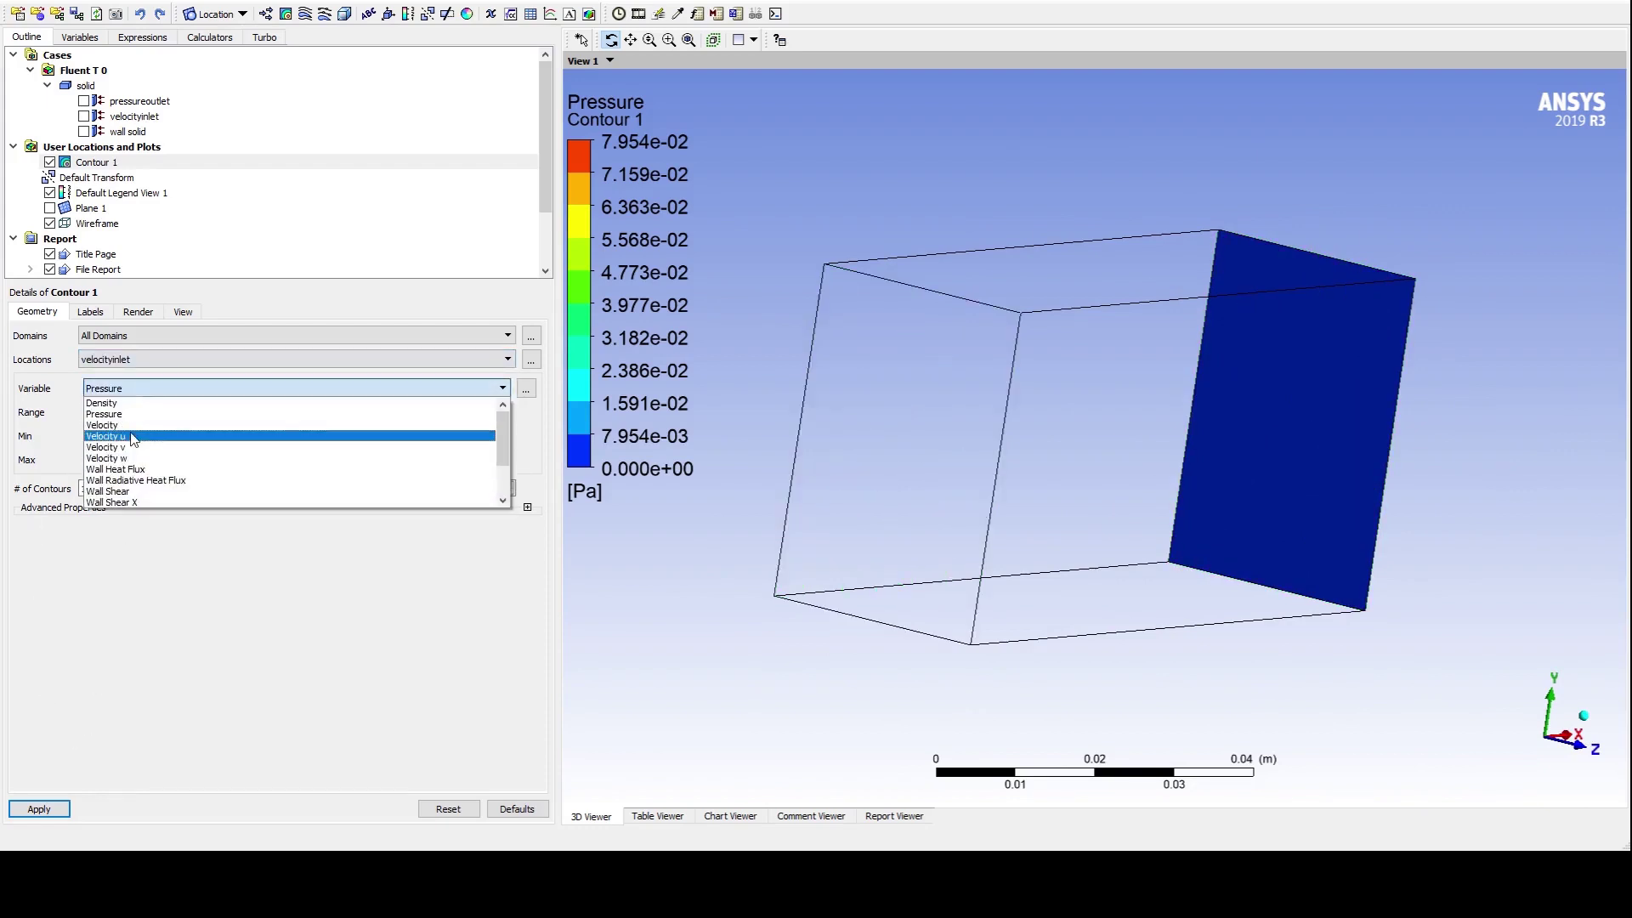
left_click(136, 422)
left_click(39, 808)
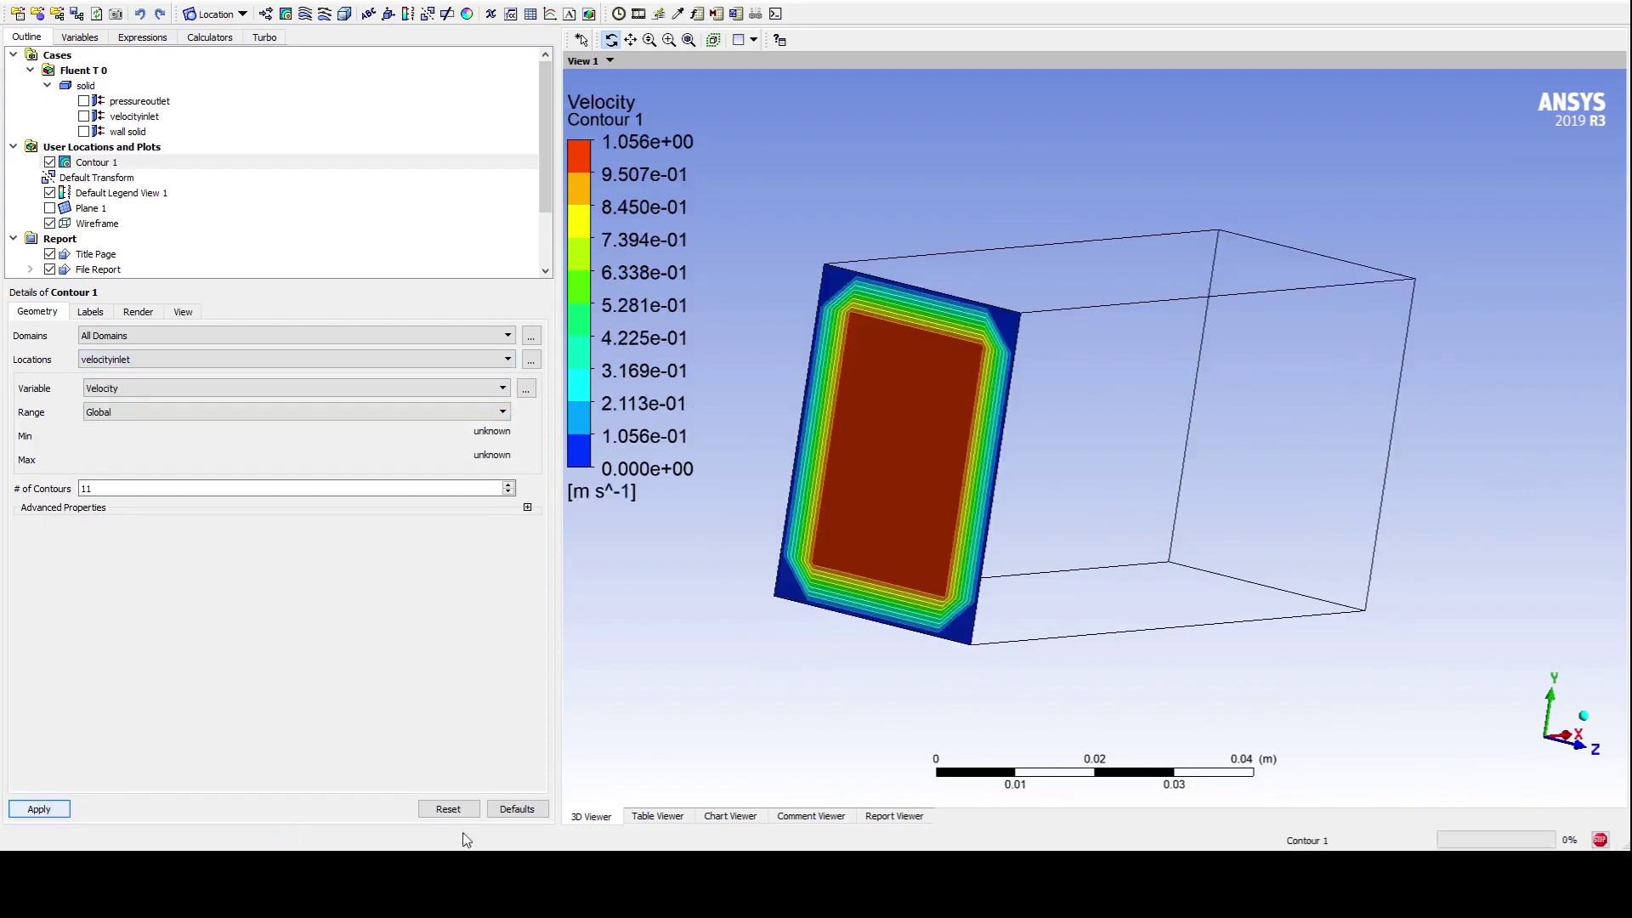
left_click_drag(994, 384, 646, 255)
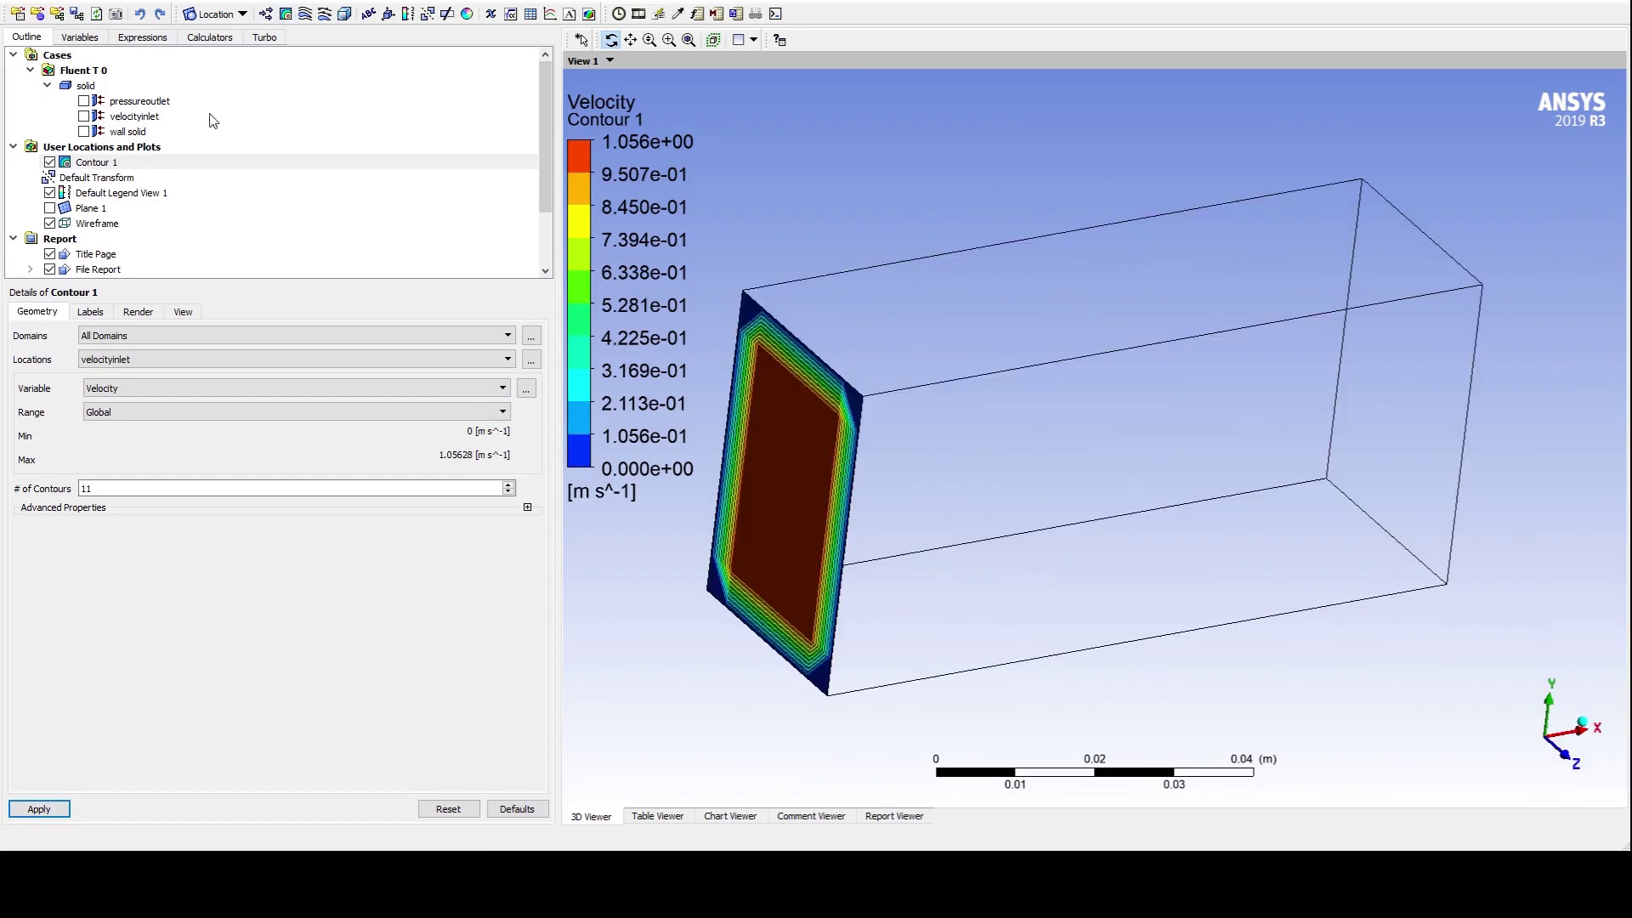
left_click(51, 162)
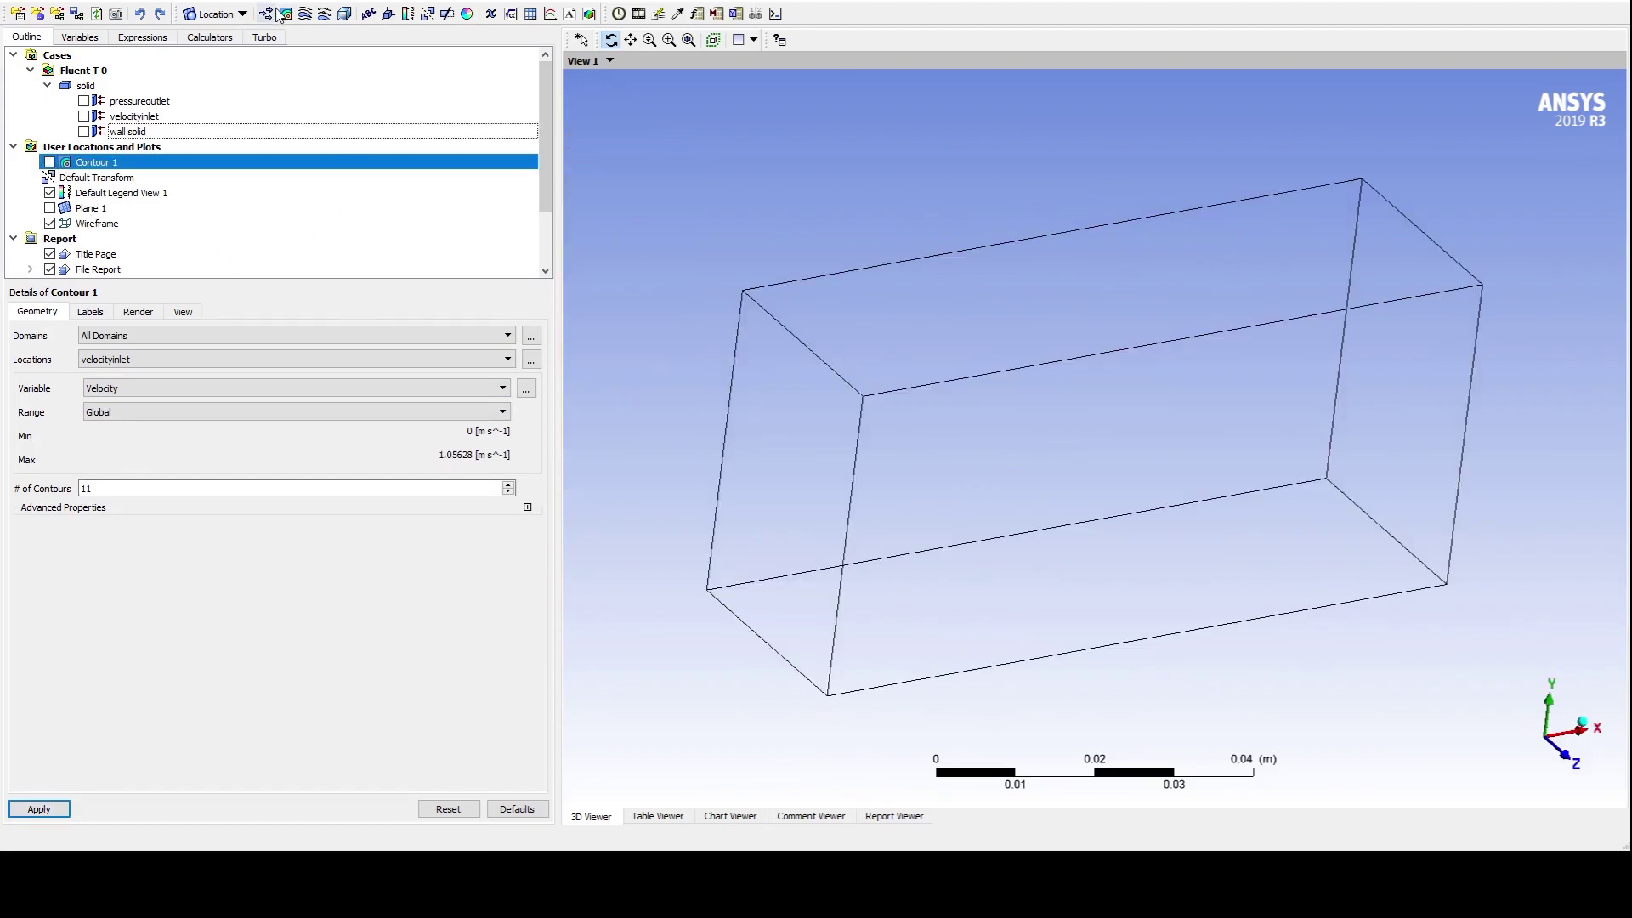
Step: Set up Streamline 1 from velocityinlet with 50 points and preview the seed points
left_click(305, 14)
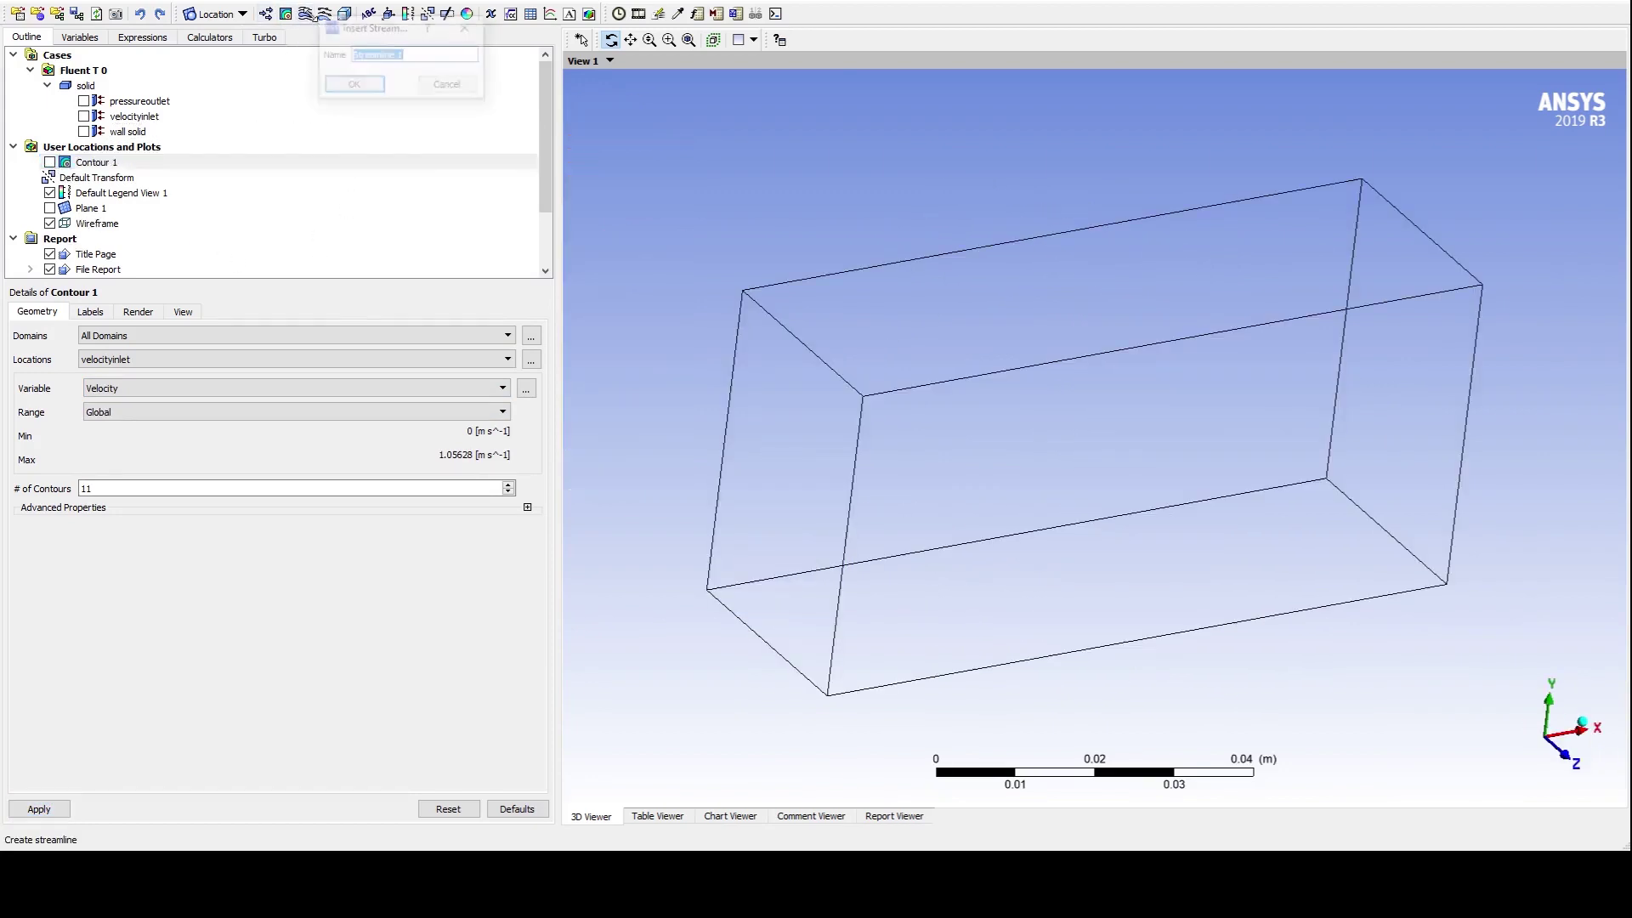
left_click(357, 83)
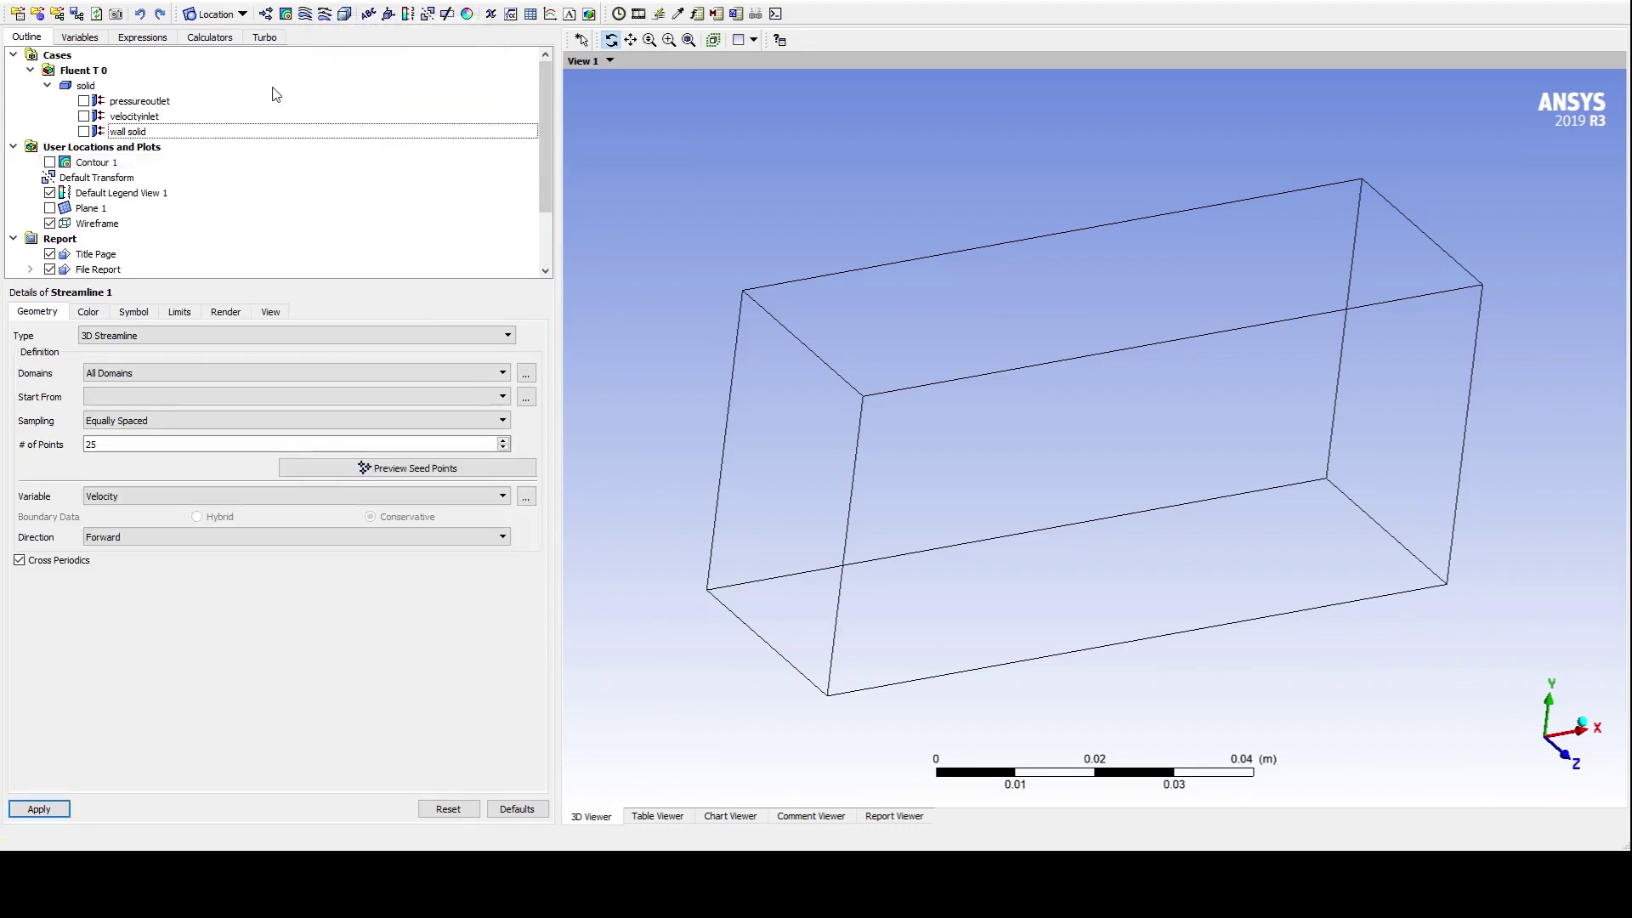
left_click(163, 397)
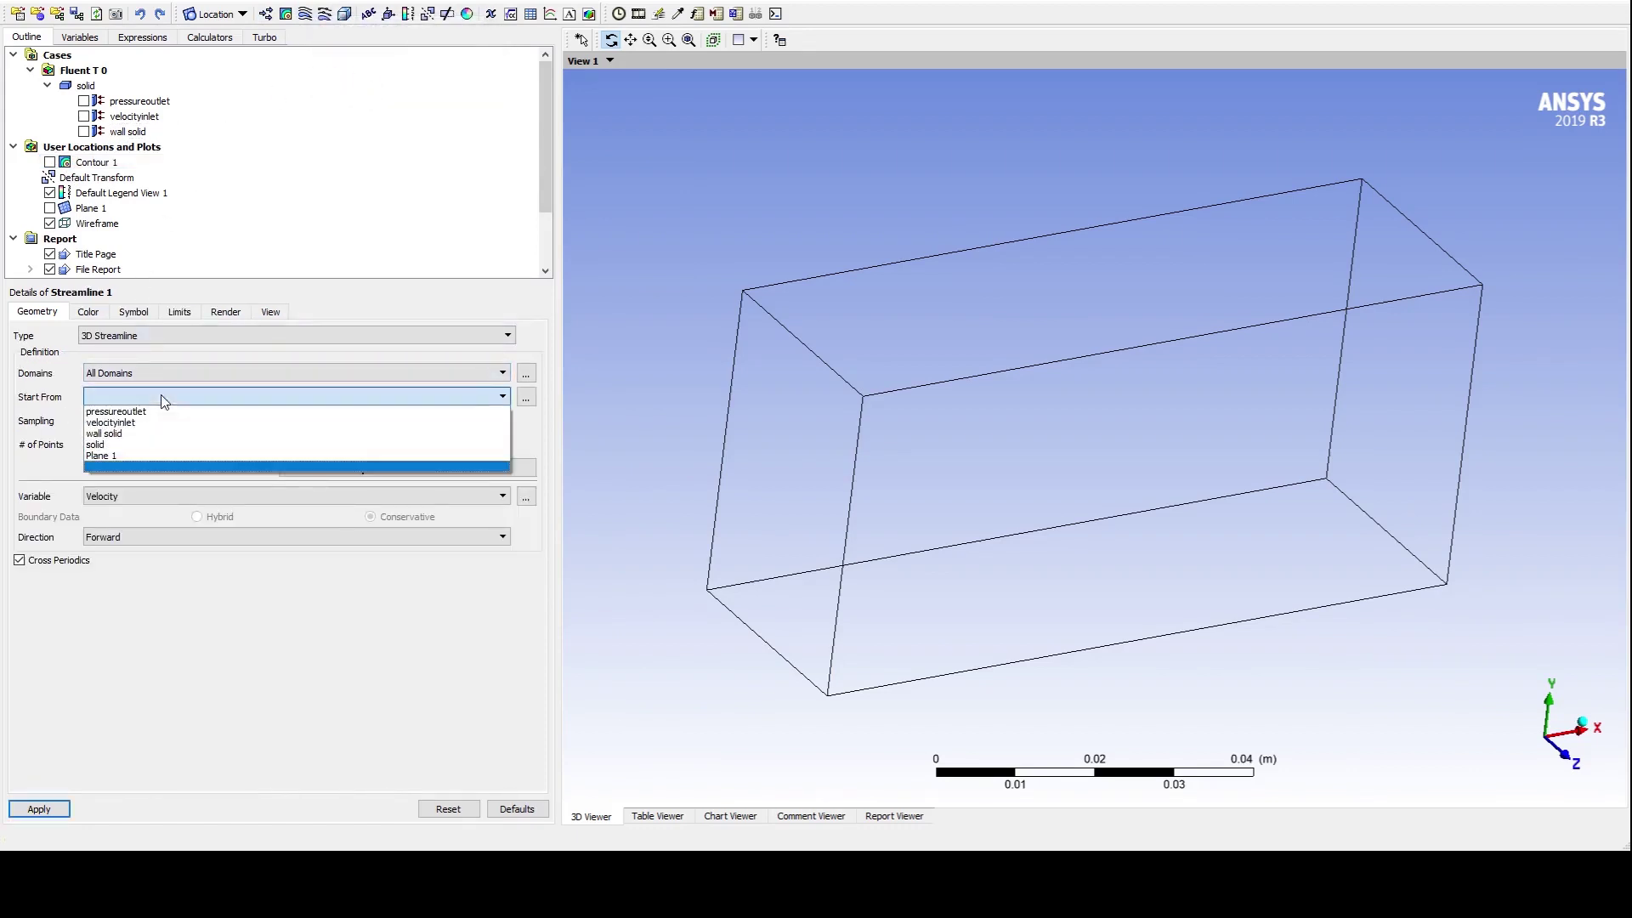
left_click(127, 422)
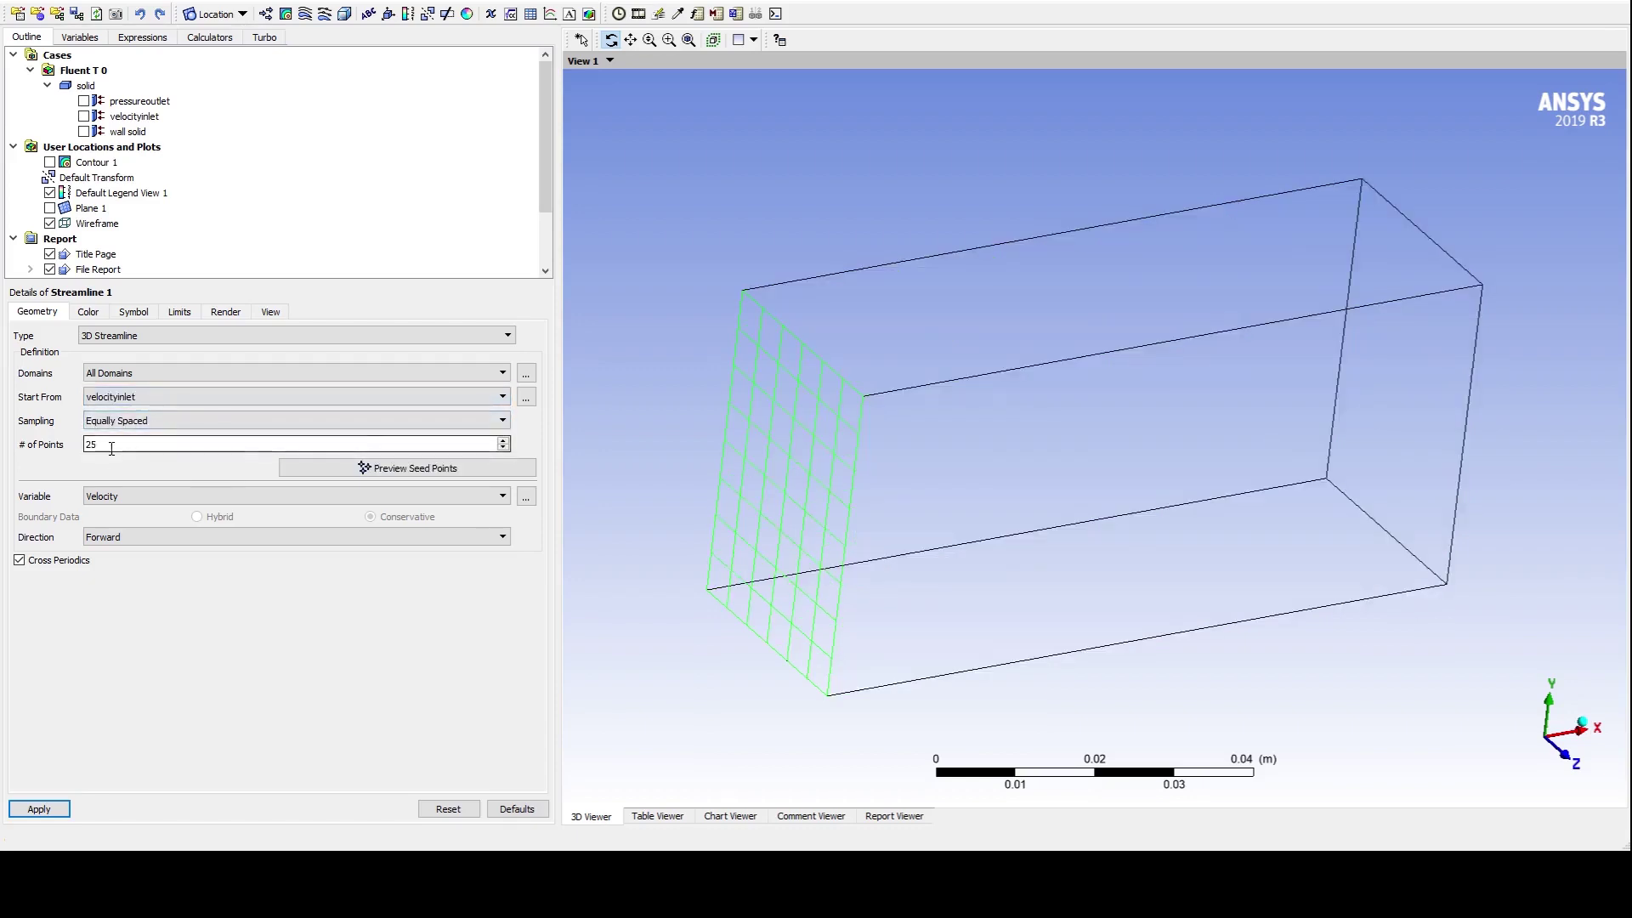
key("Tab")
type("50")
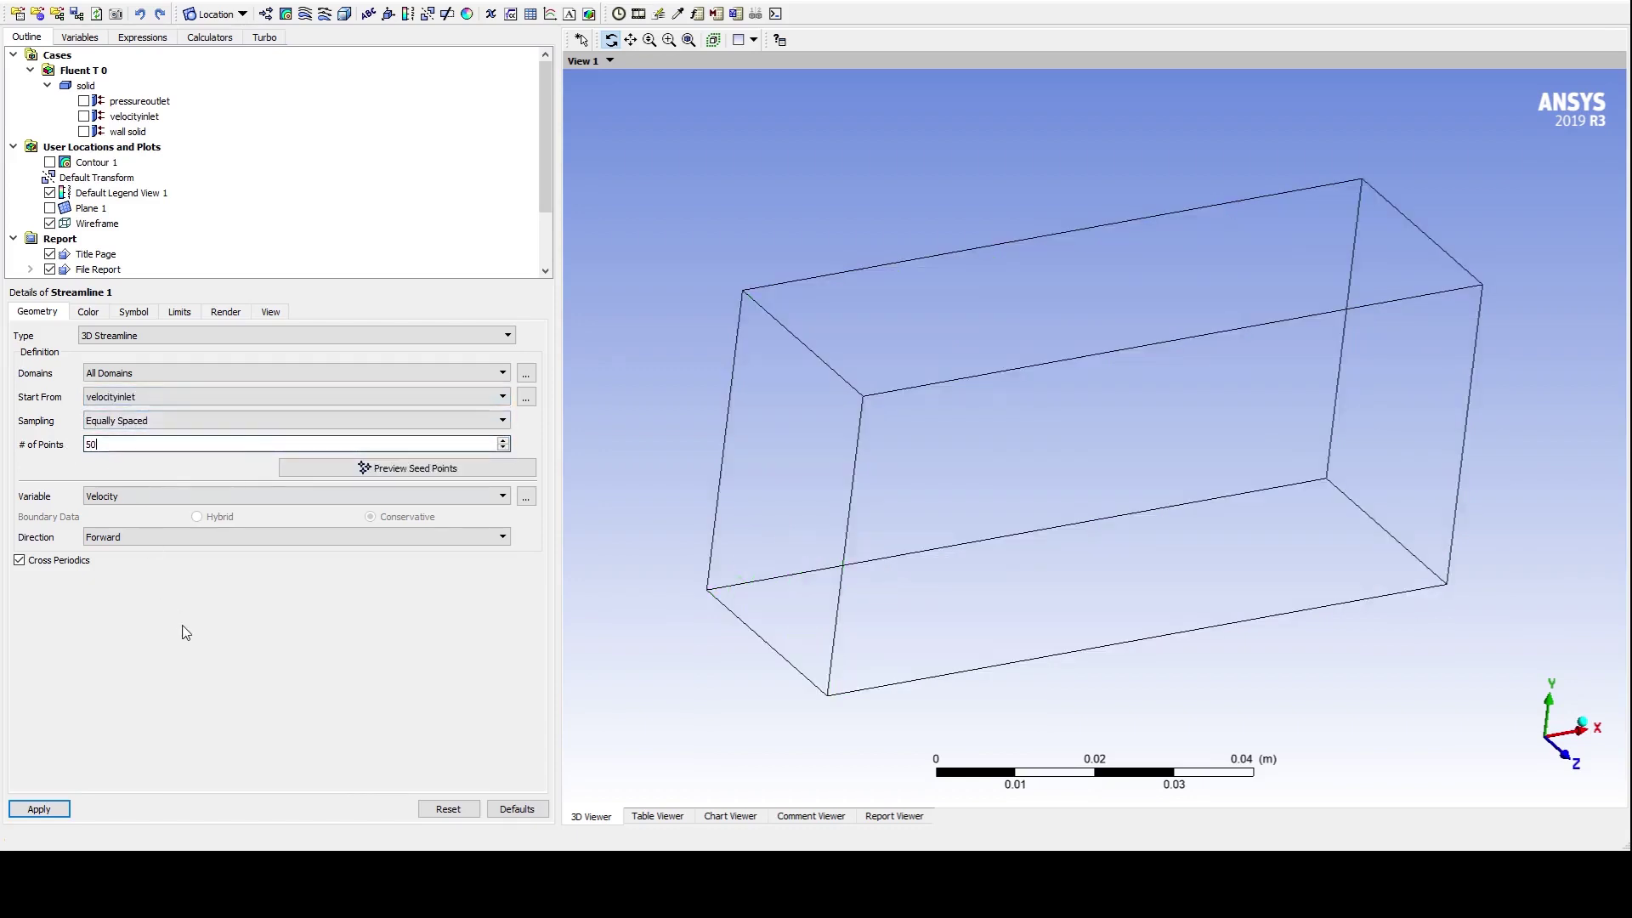
left_click(365, 466)
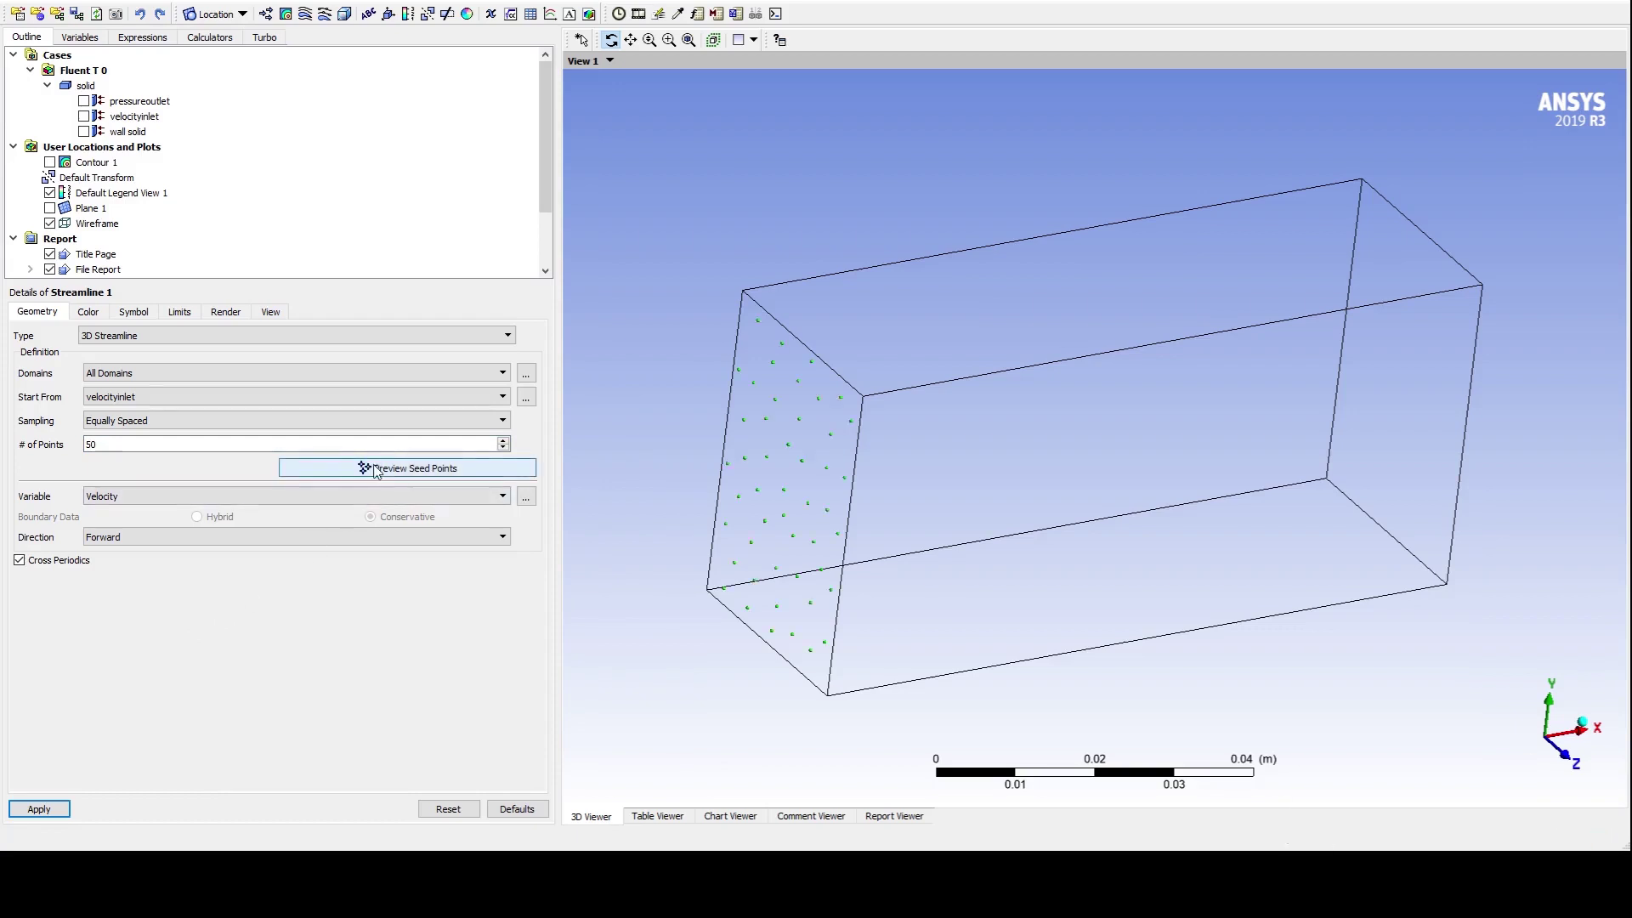
left_click_drag(757, 364, 859, 412)
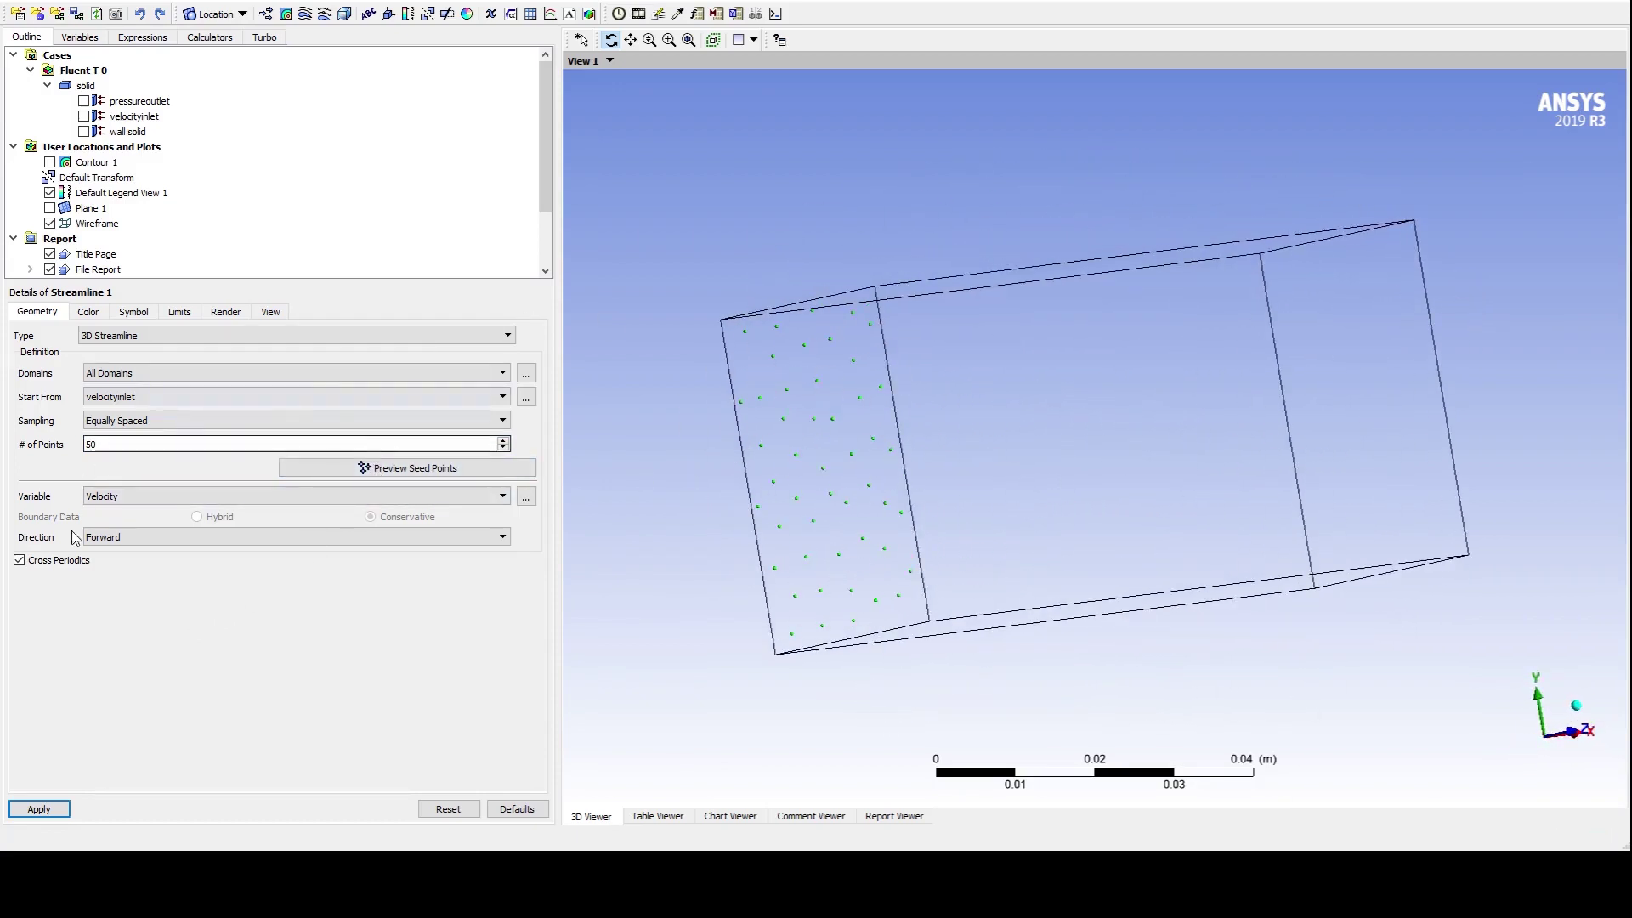
Step: Generate the velocity-coloured streamlines and open the Animation dialog
left_click(39, 808)
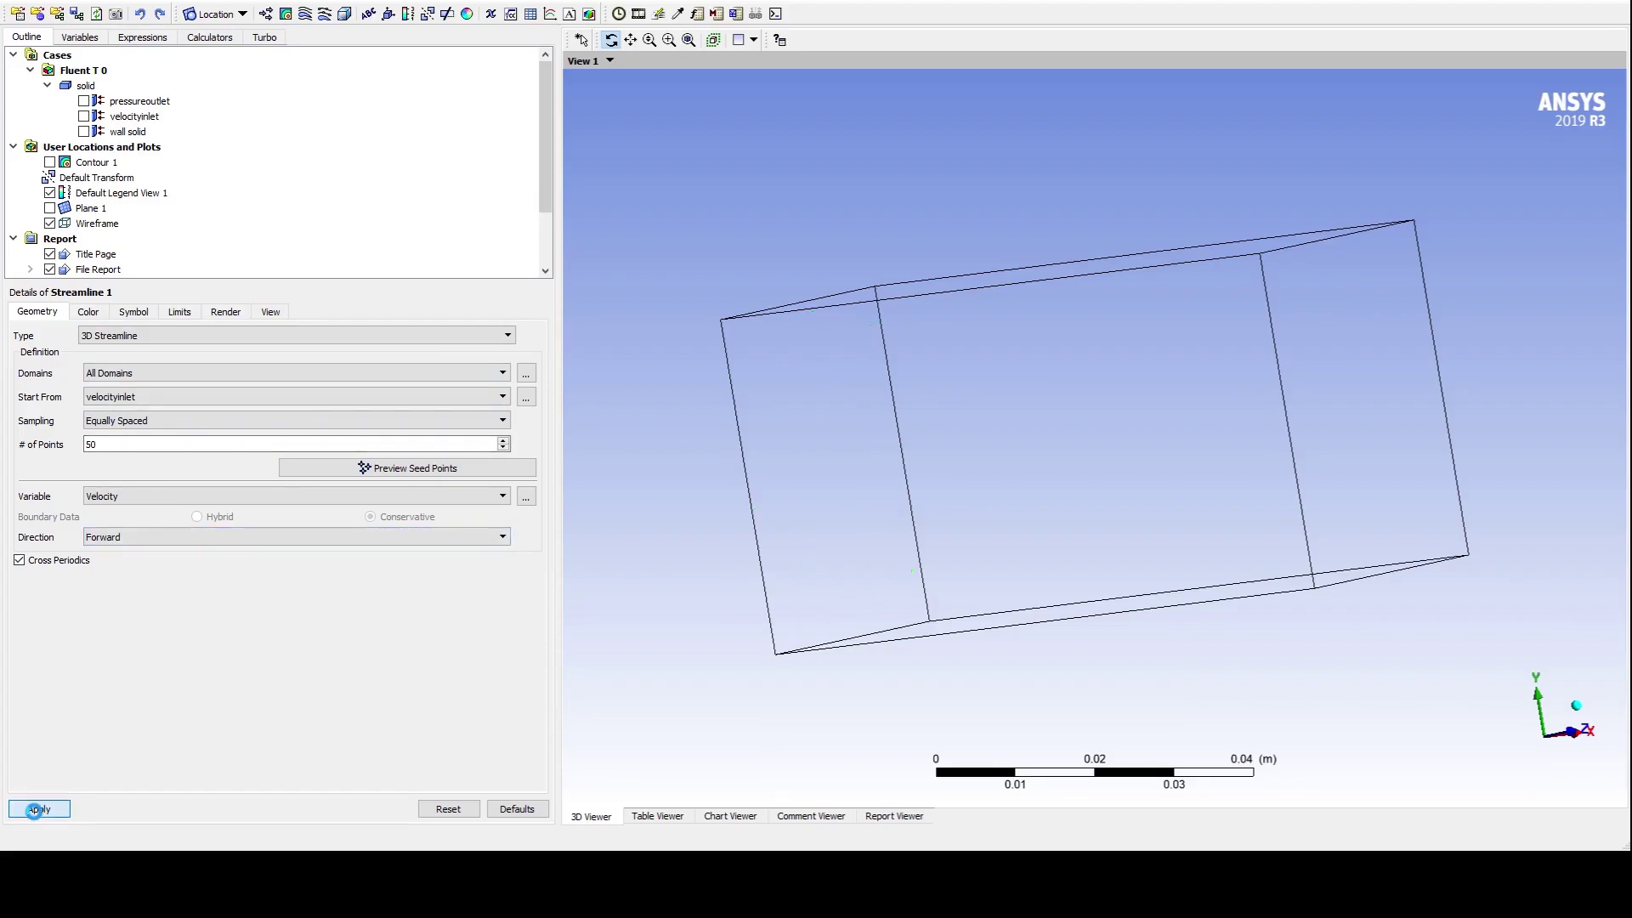
left_click_drag(884, 603, 953, 468)
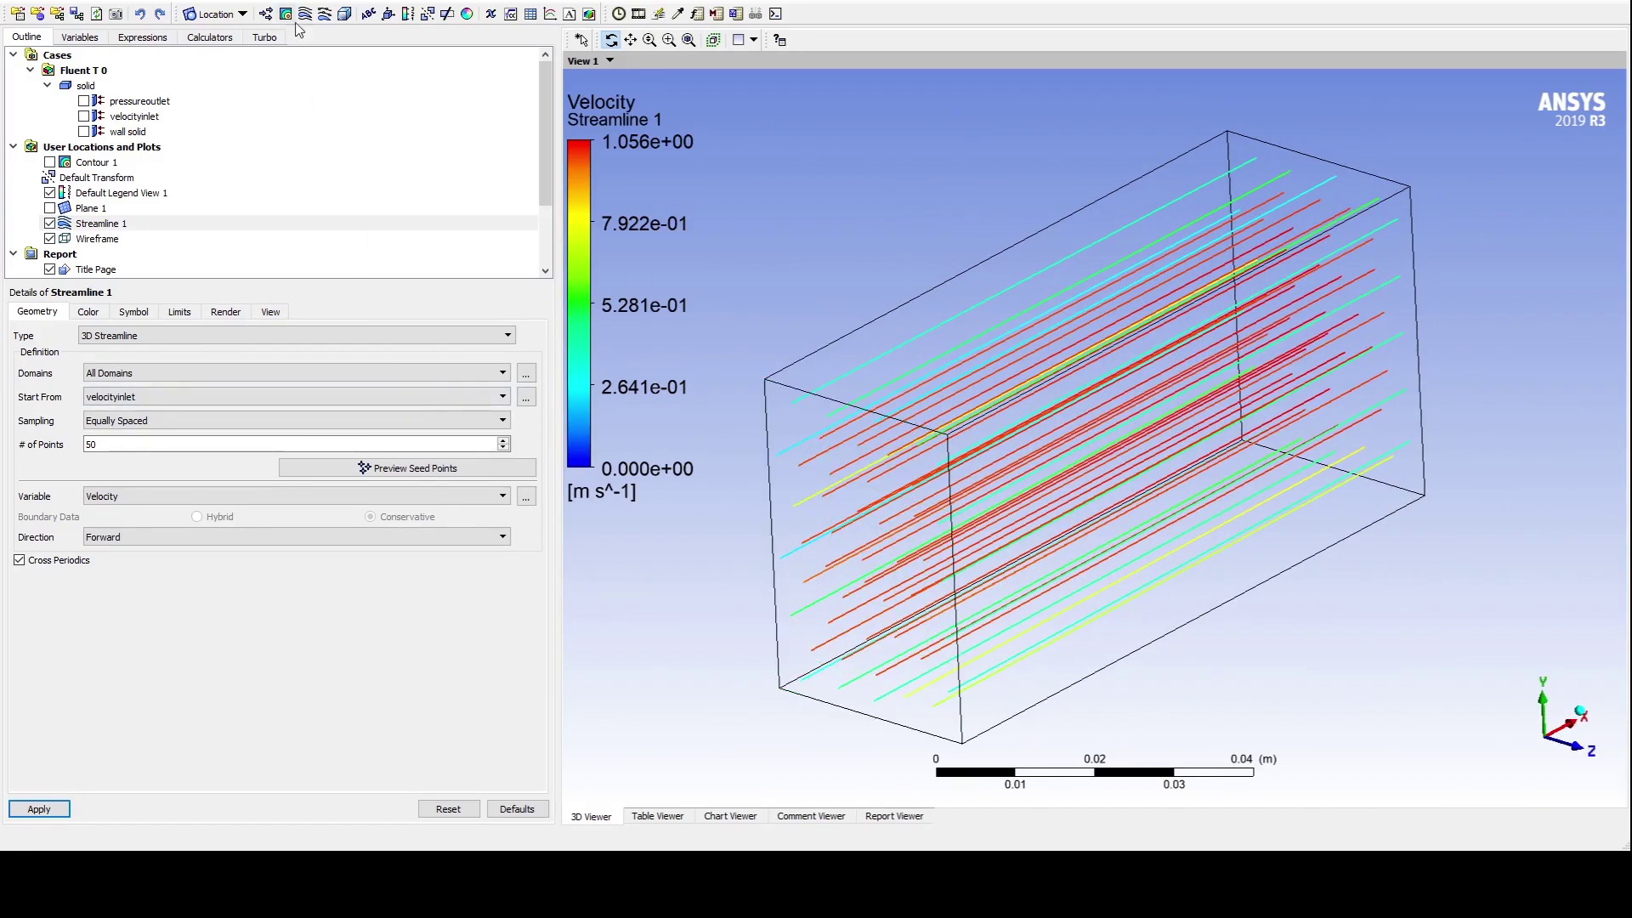
left_click(638, 13)
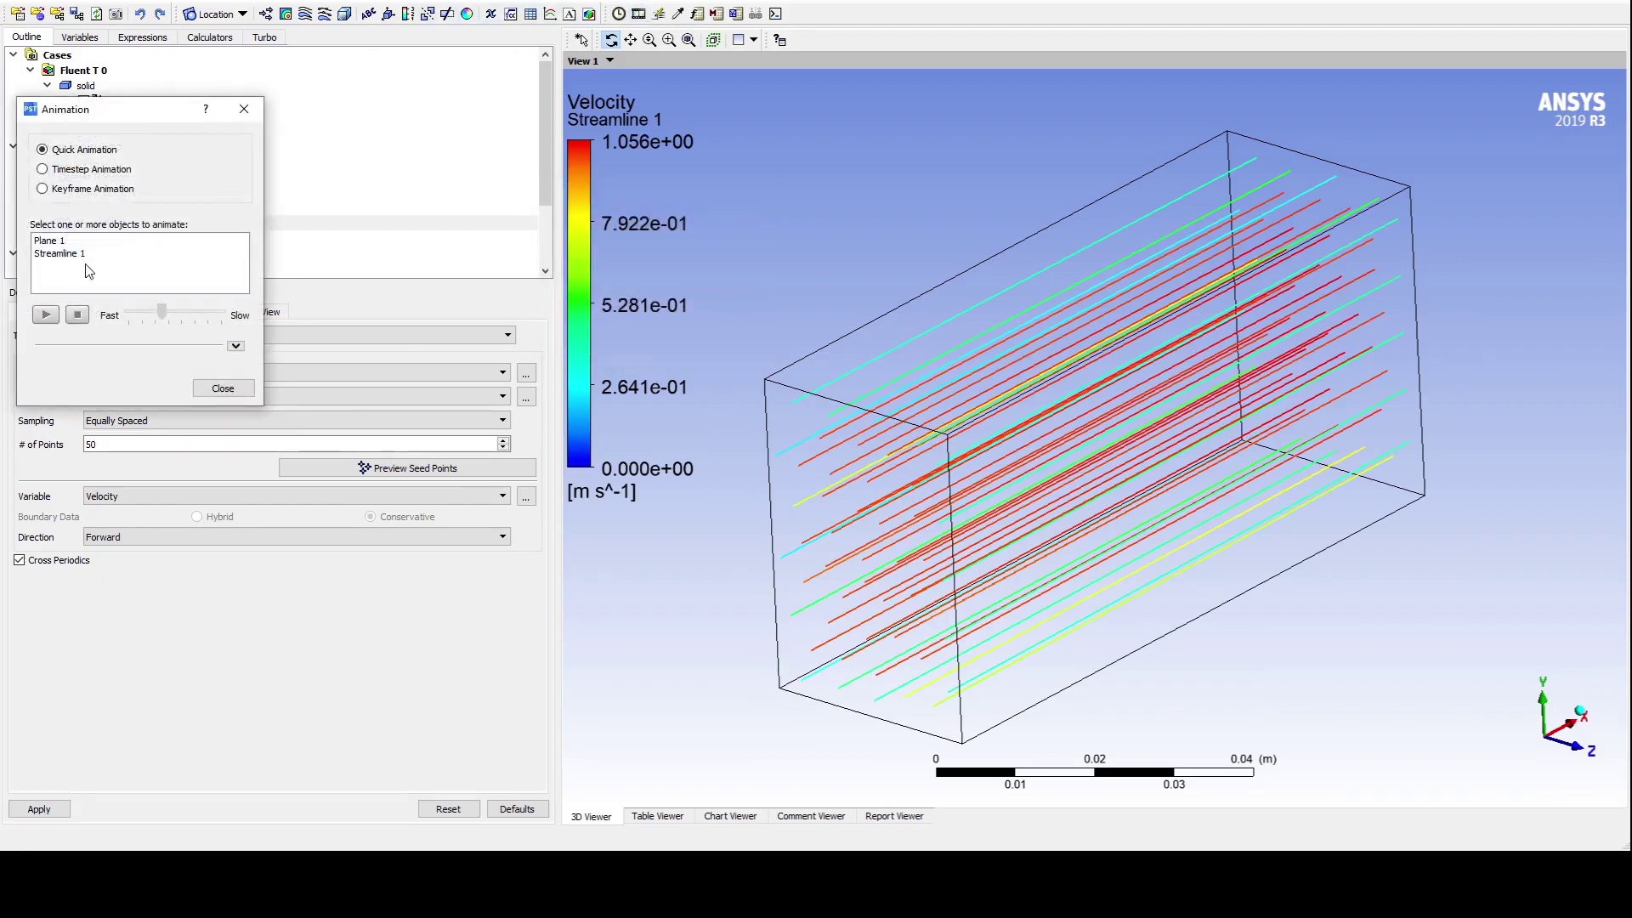
left_click(56, 258)
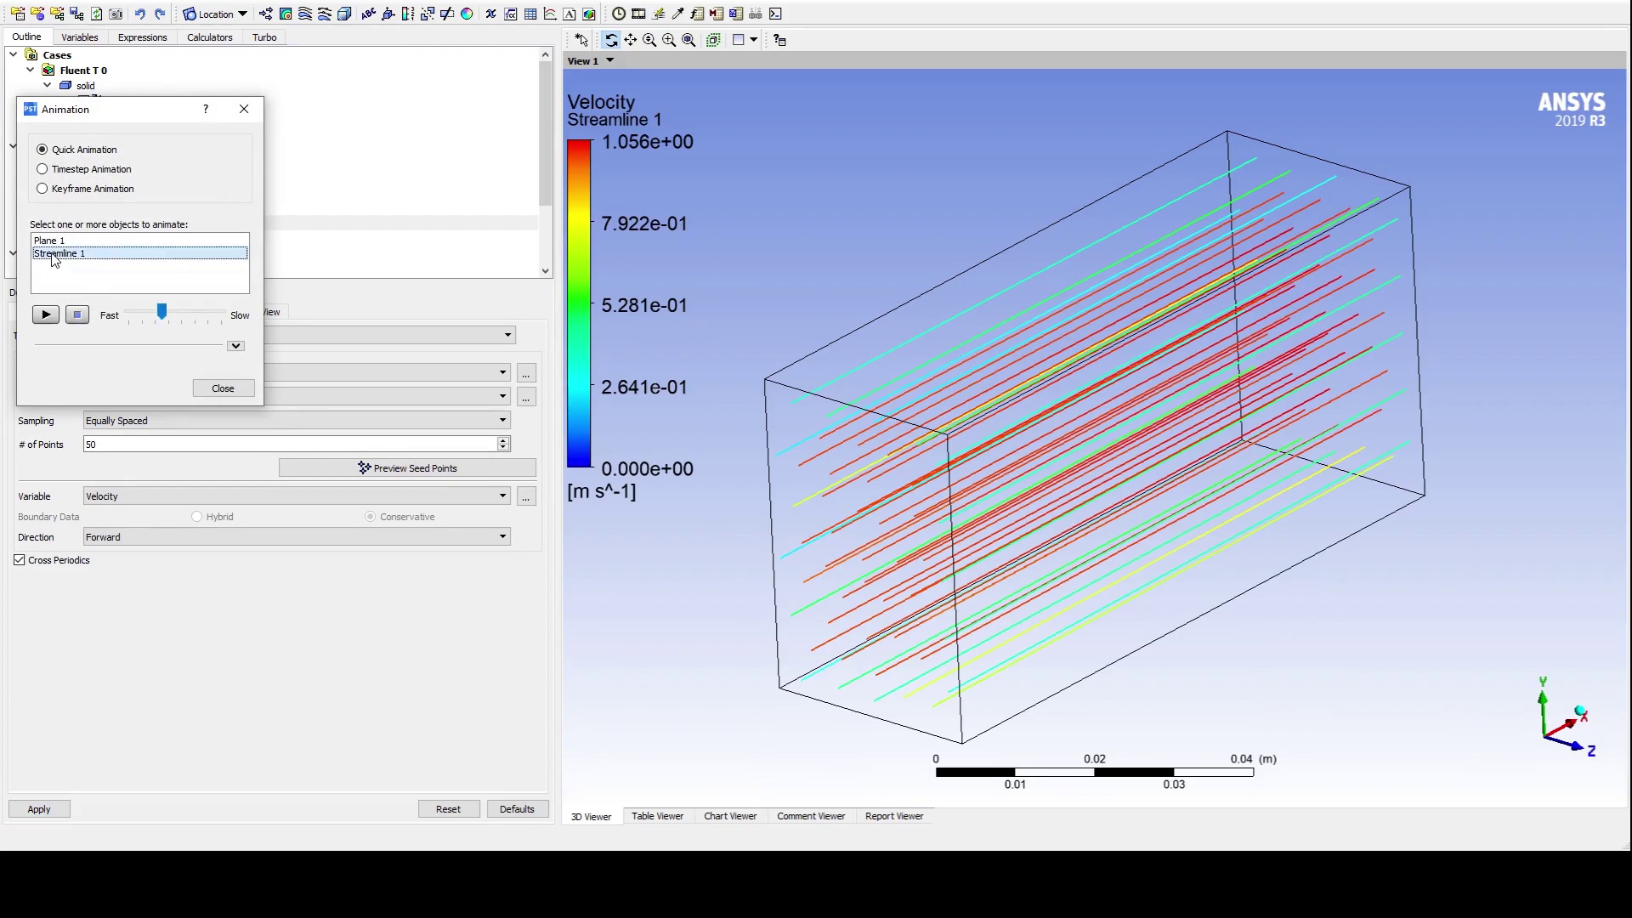
left_click(46, 316)
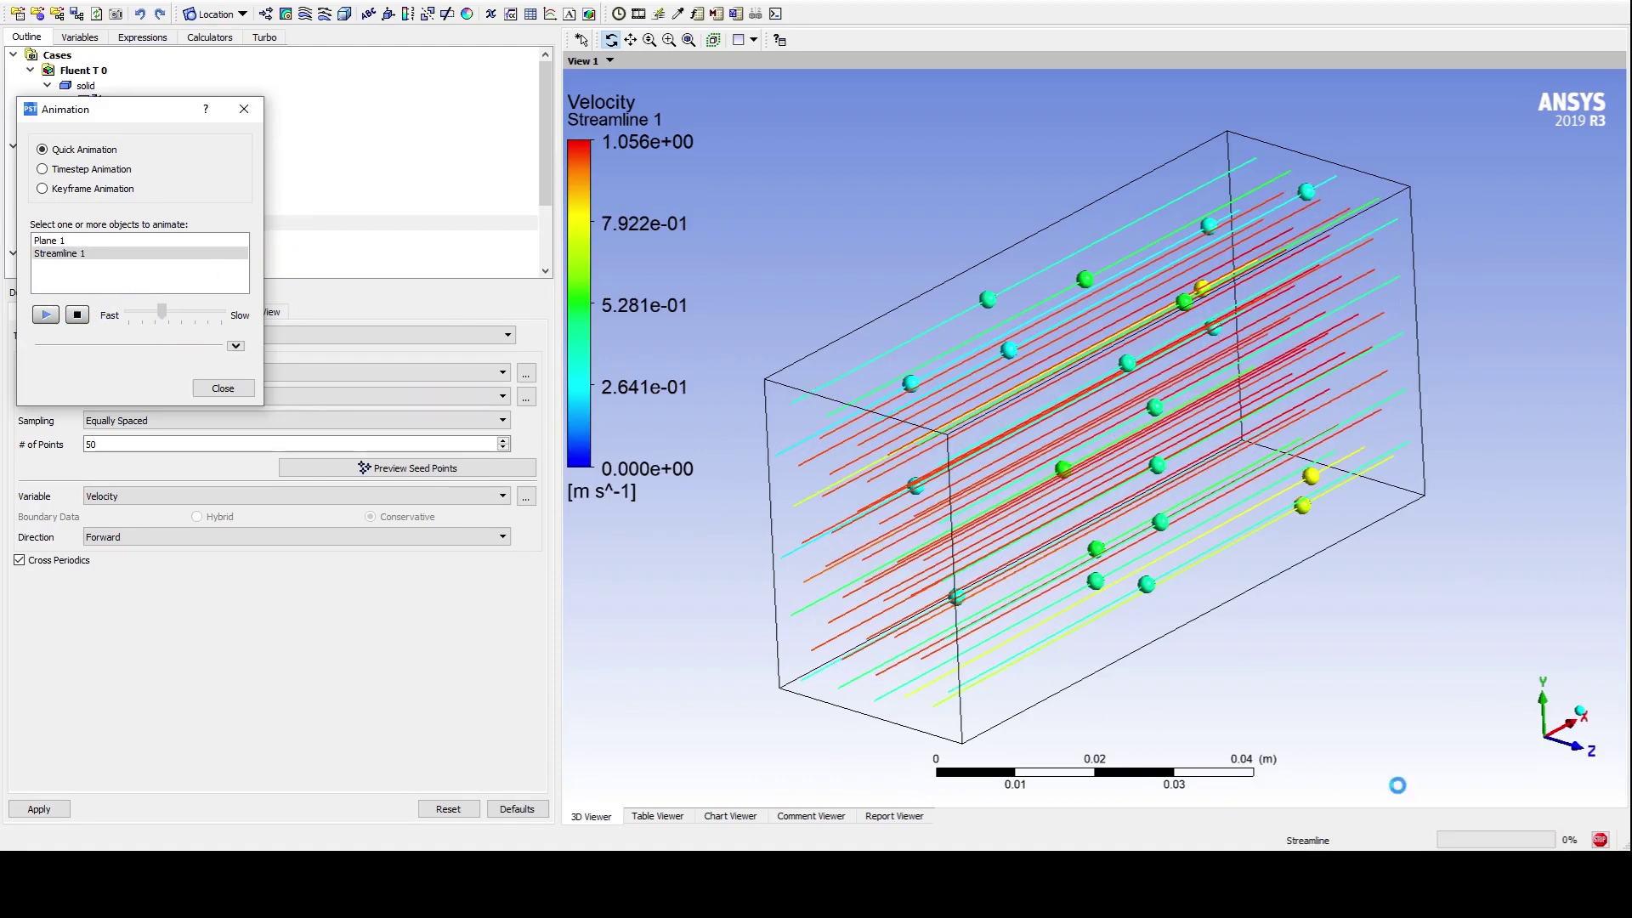
key("Escape")
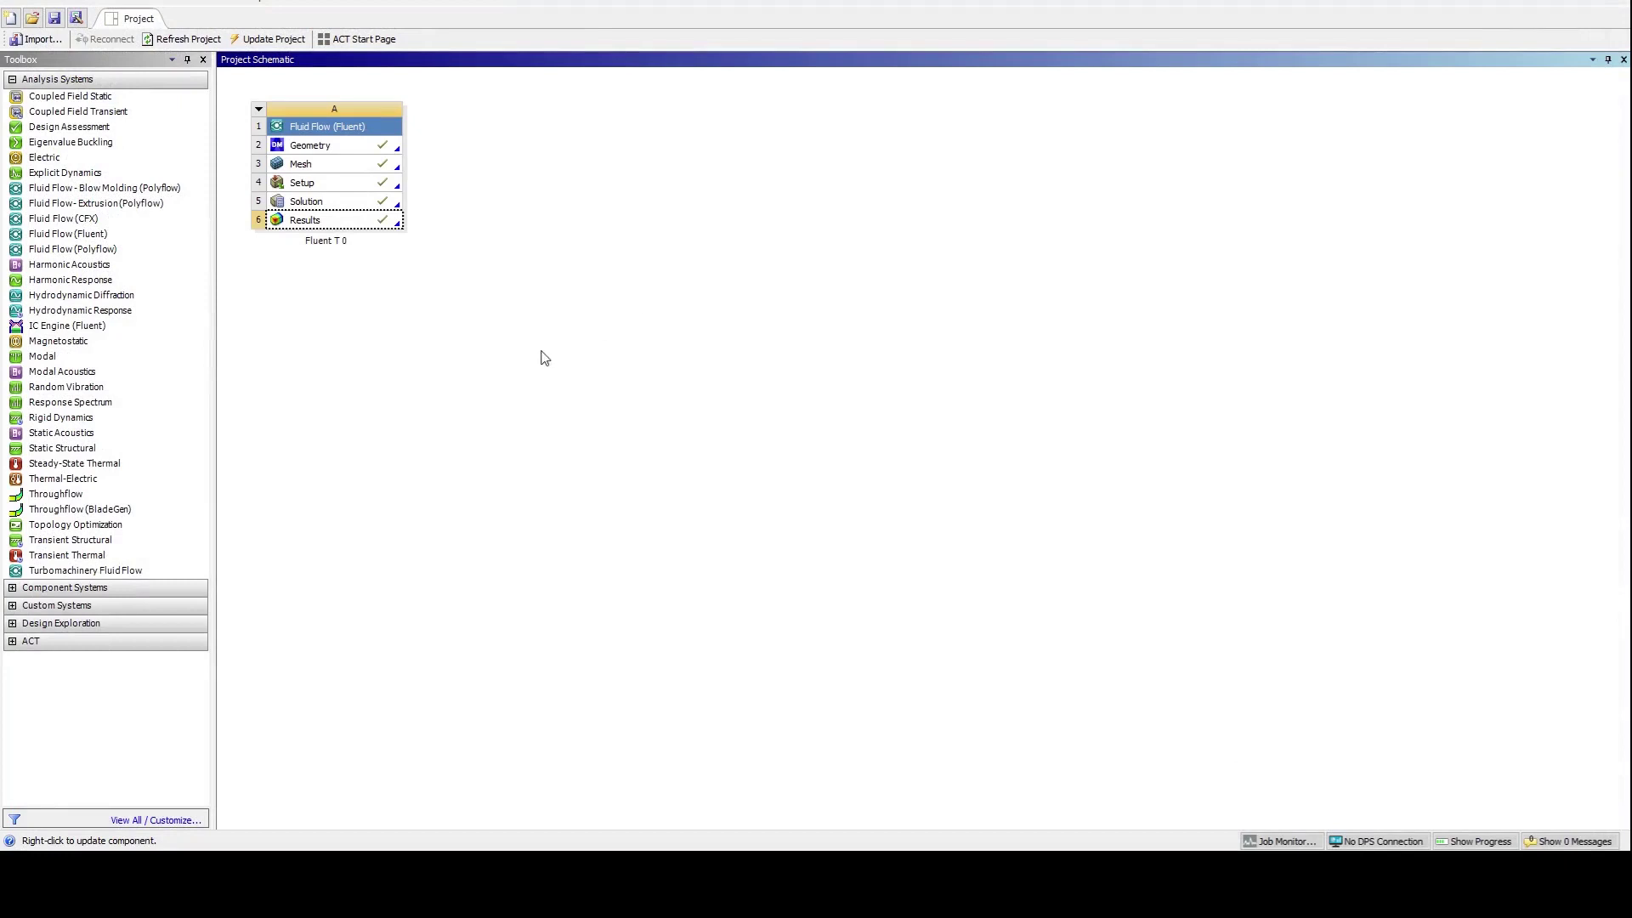
Step: Save the project under a new name with File > Save As
left_click(15, 5)
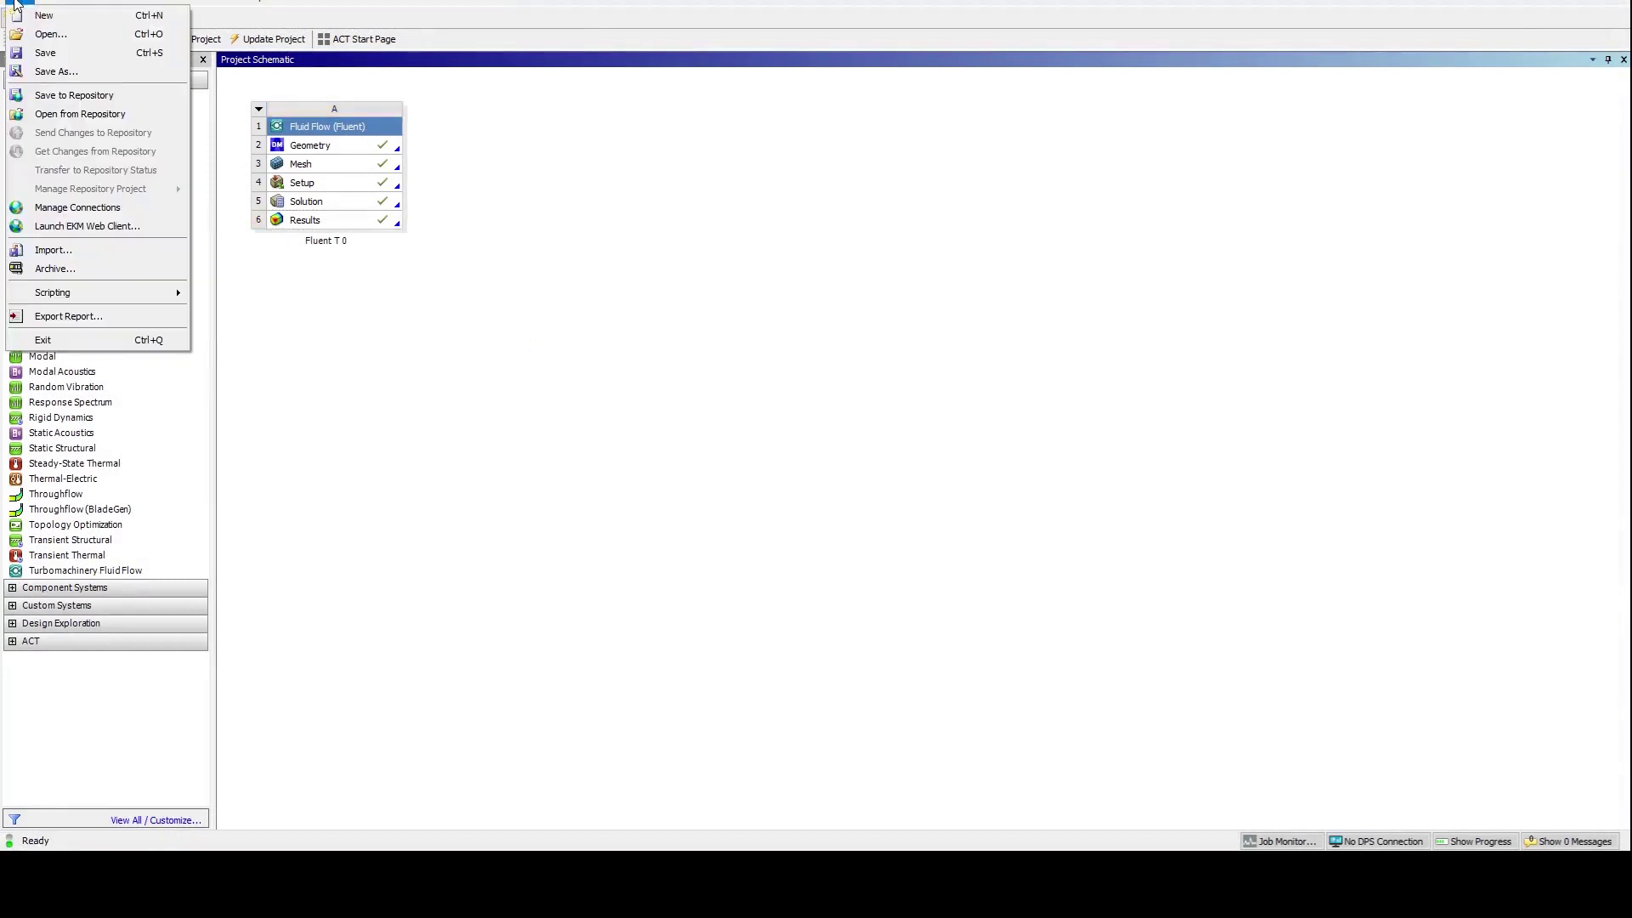
left_click(54, 73)
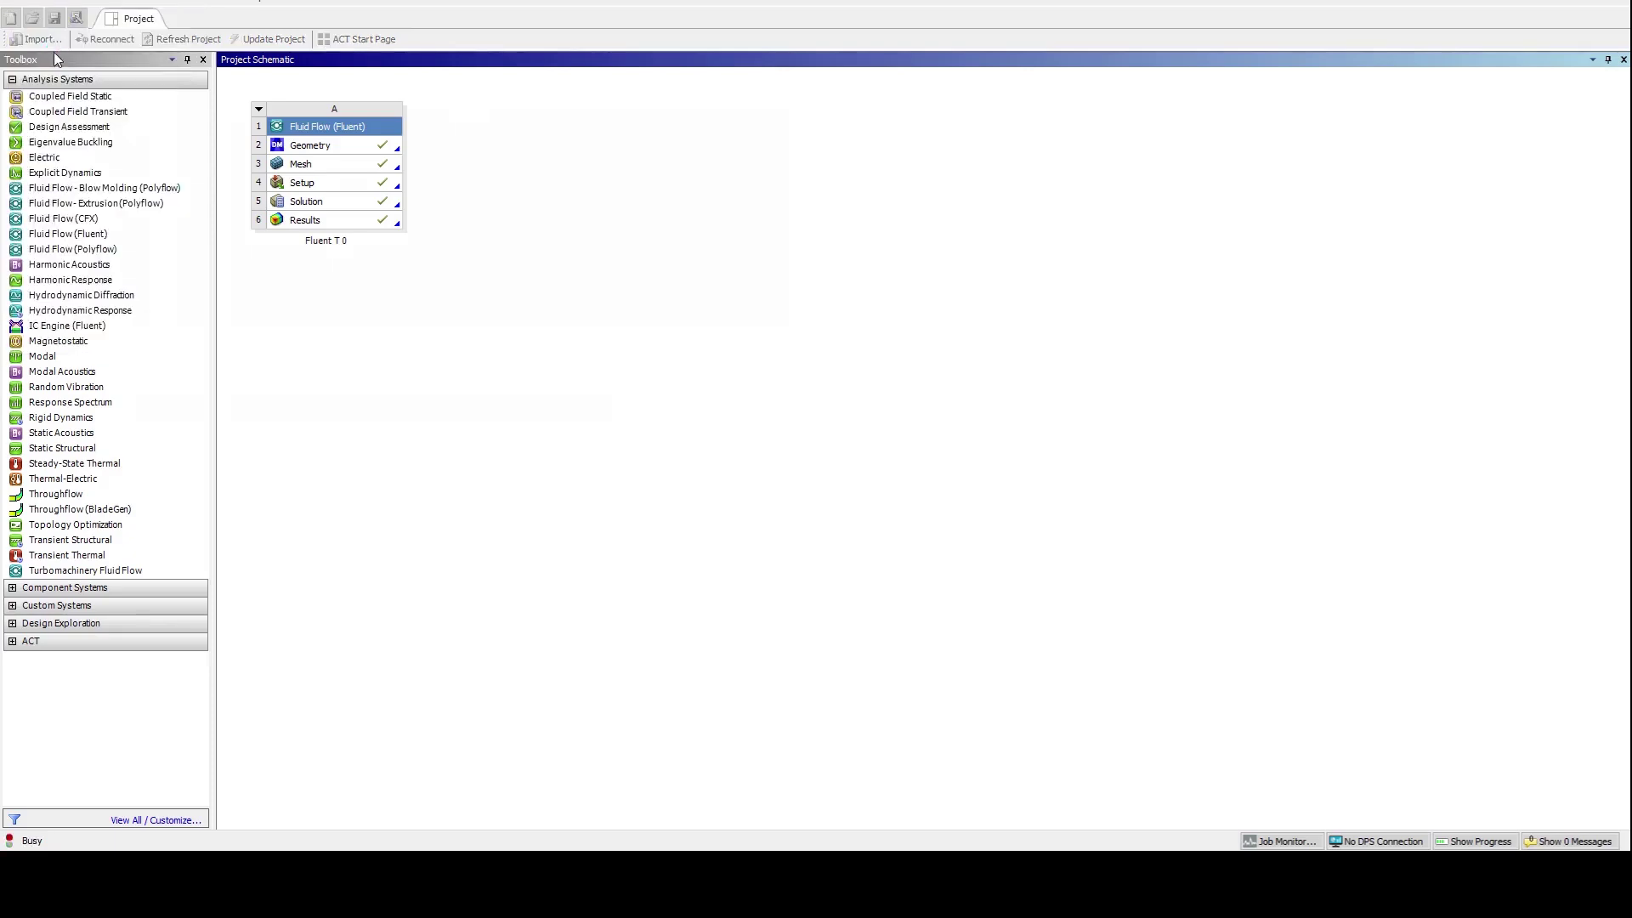
left_click(680, 420)
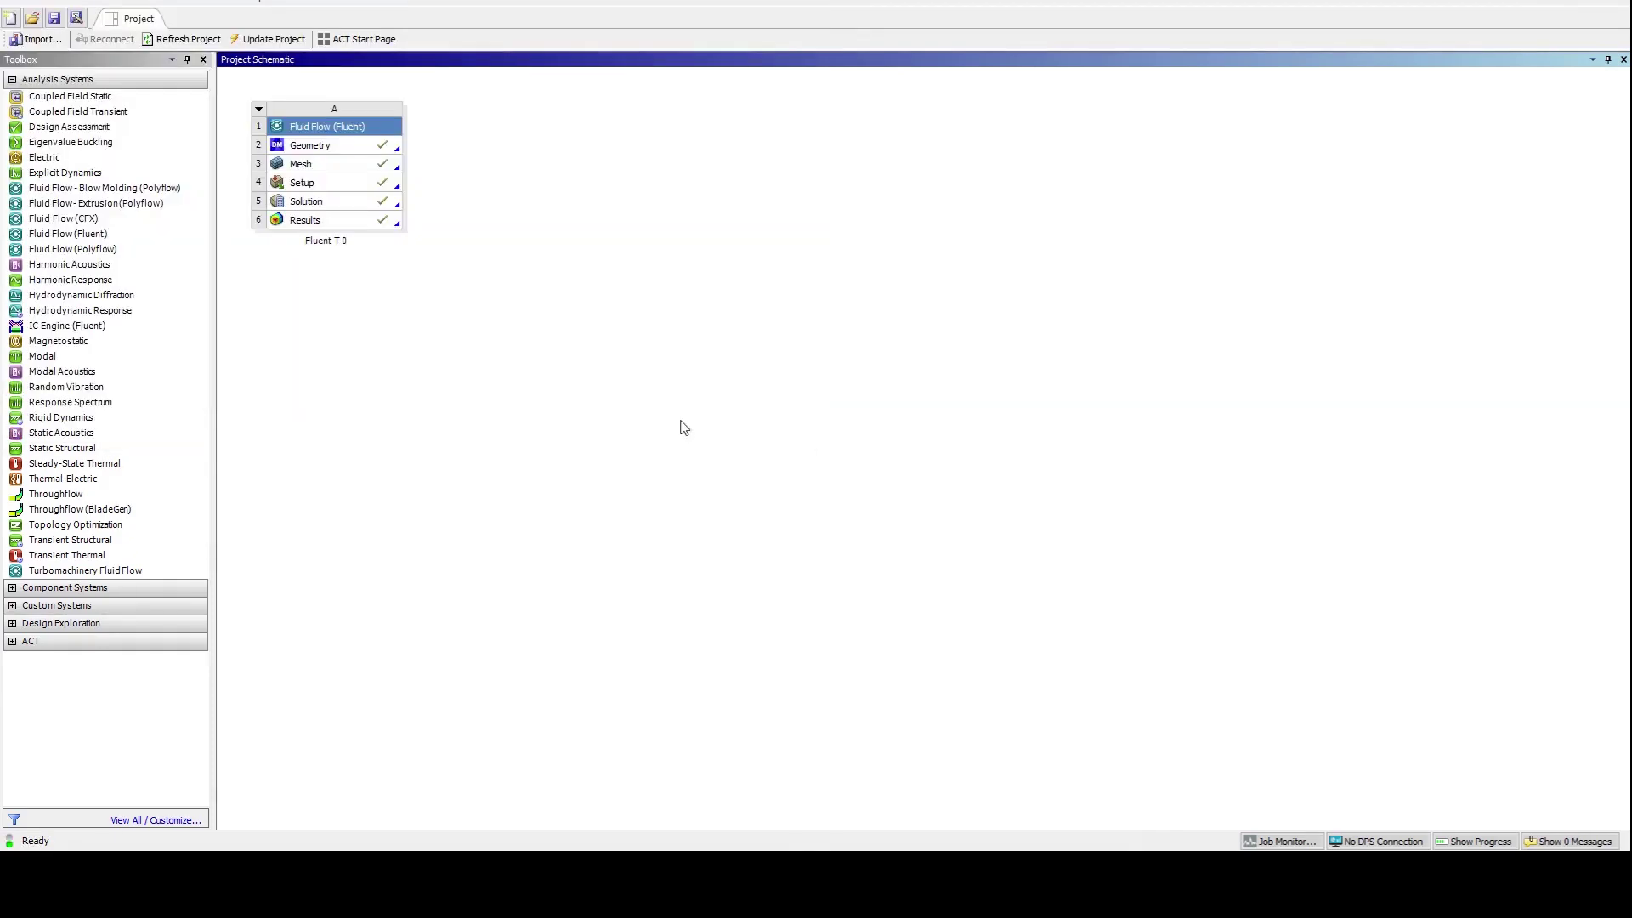